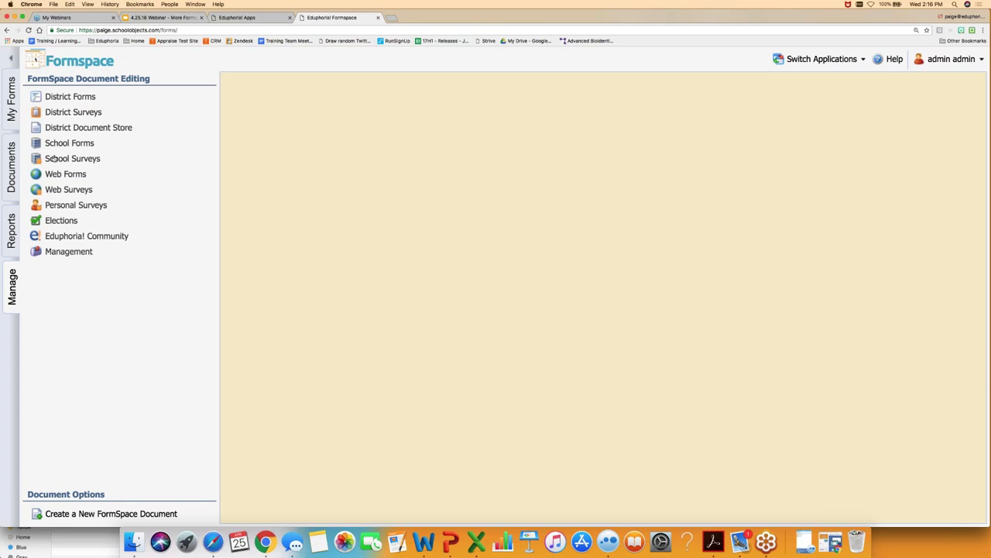
- Add Technology as a new District Forms category
{"action": "left_click", "coordinate": [70, 96]}
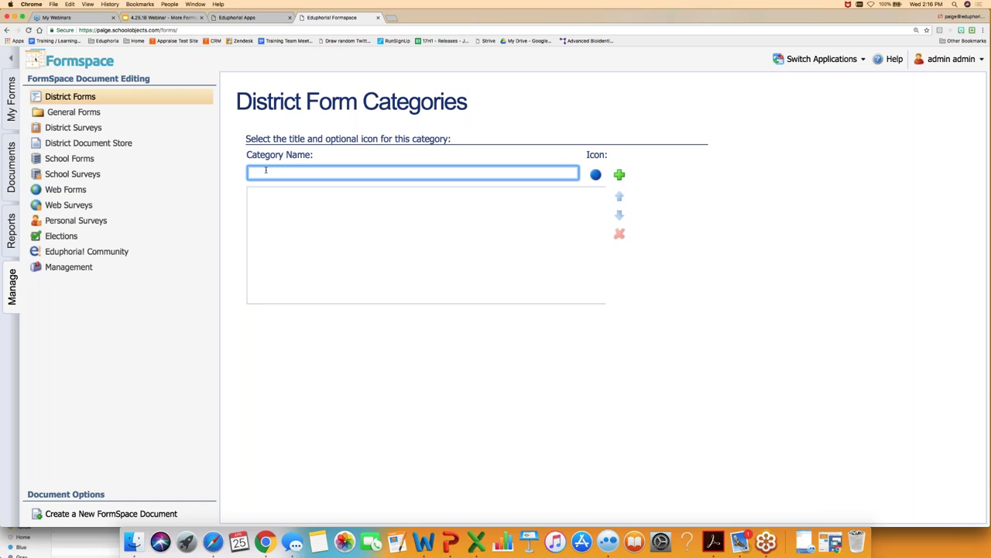
{"action": "type", "text": "Technology"}
{"action": "left_click", "coordinate": [618, 175]}
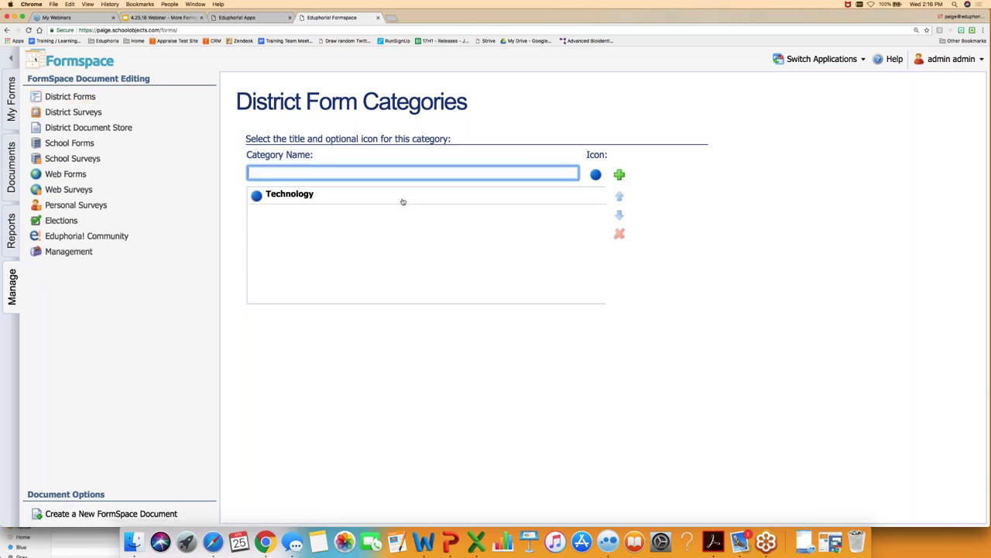
- Add an HR category with a green check icon, then start a new FormSpace document
{"action": "key", "text": "Down"}
{"action": "type", "text": "HR"}
{"action": "left_click", "coordinate": [596, 174]}
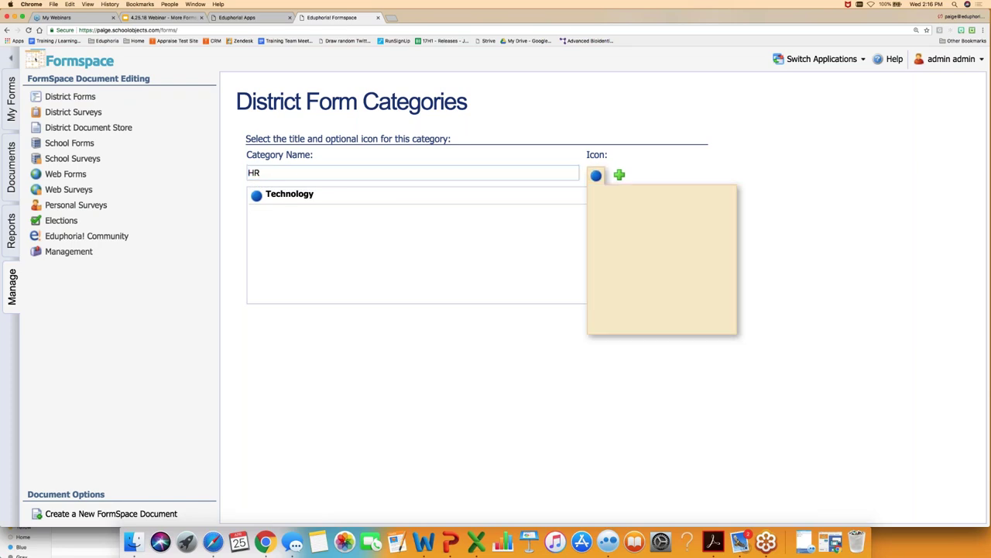
{"action": "scroll", "coordinate": [662, 259], "scroll_direction": "down", "scroll_amount": 1}
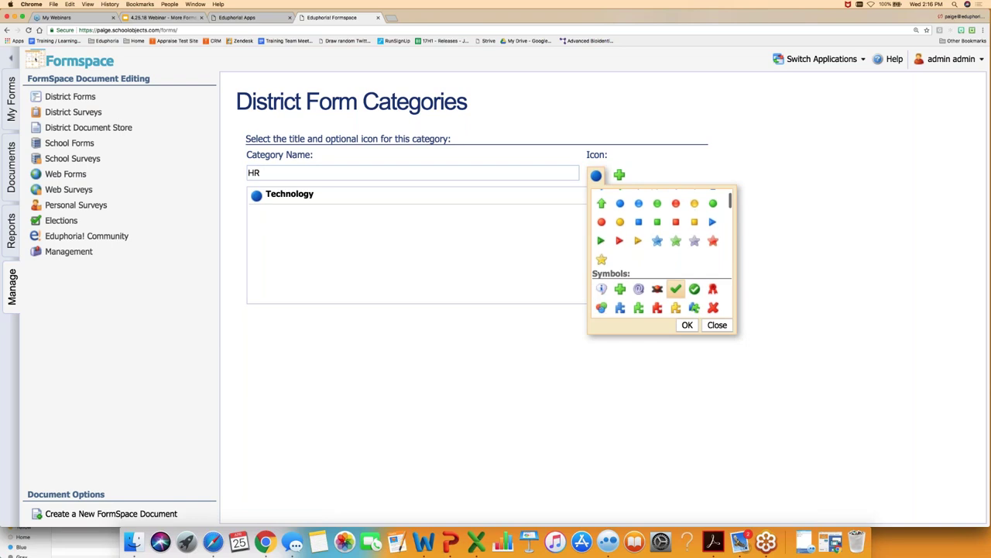
{"action": "double_click", "coordinate": [675, 288]}
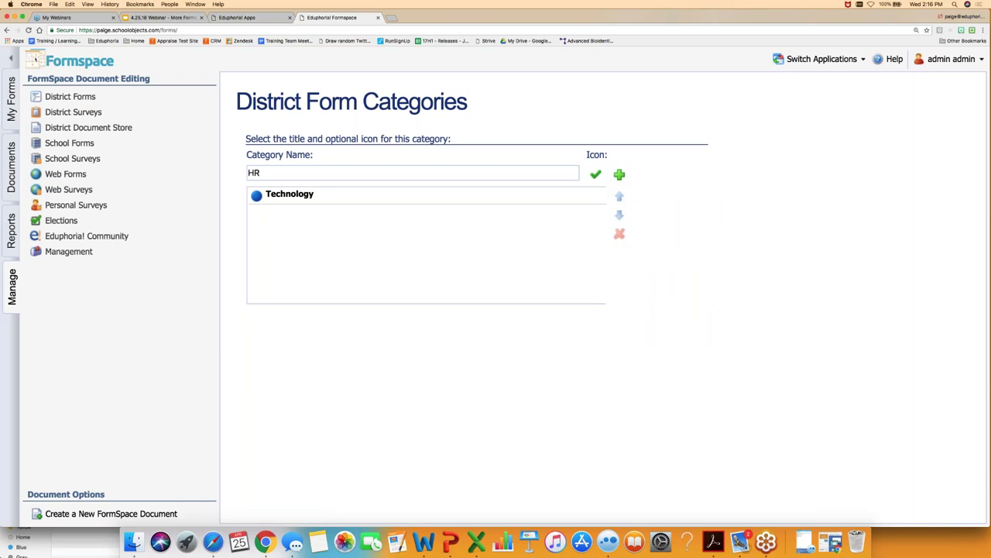
{"action": "left_click", "coordinate": [619, 174]}
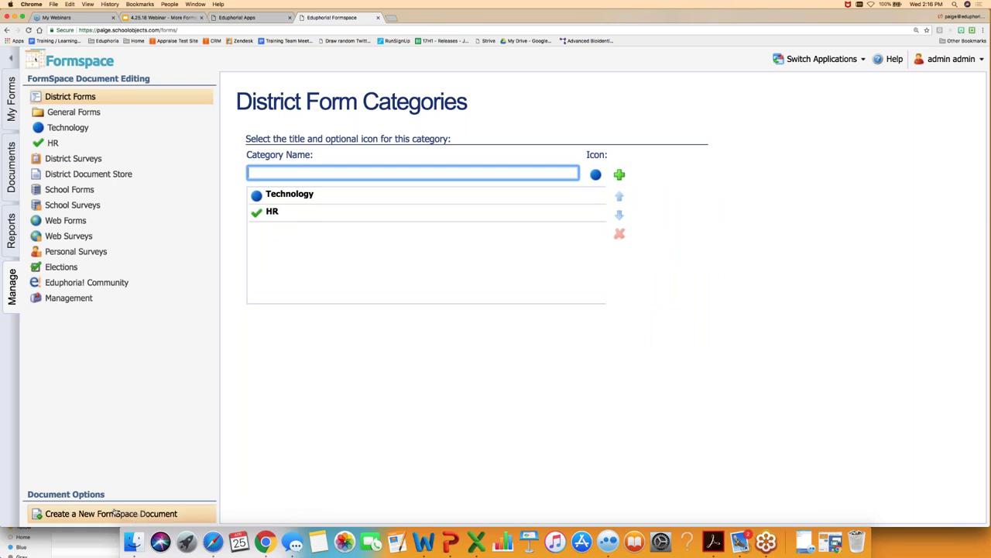
{"action": "left_click", "coordinate": [106, 513]}
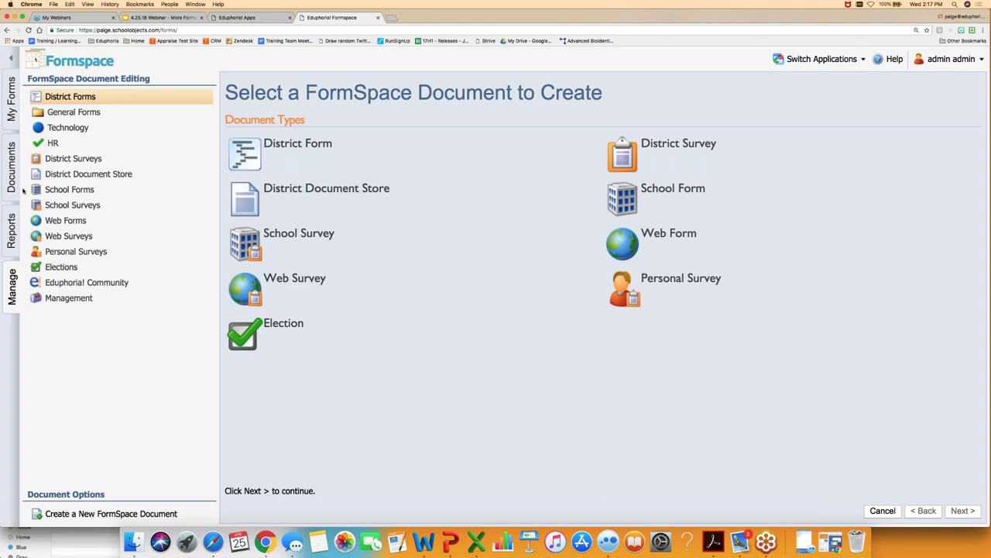
- Check that Technology and HR appear as categories under Submit New Form, then return to Manage
{"action": "left_click", "coordinate": [11, 97]}
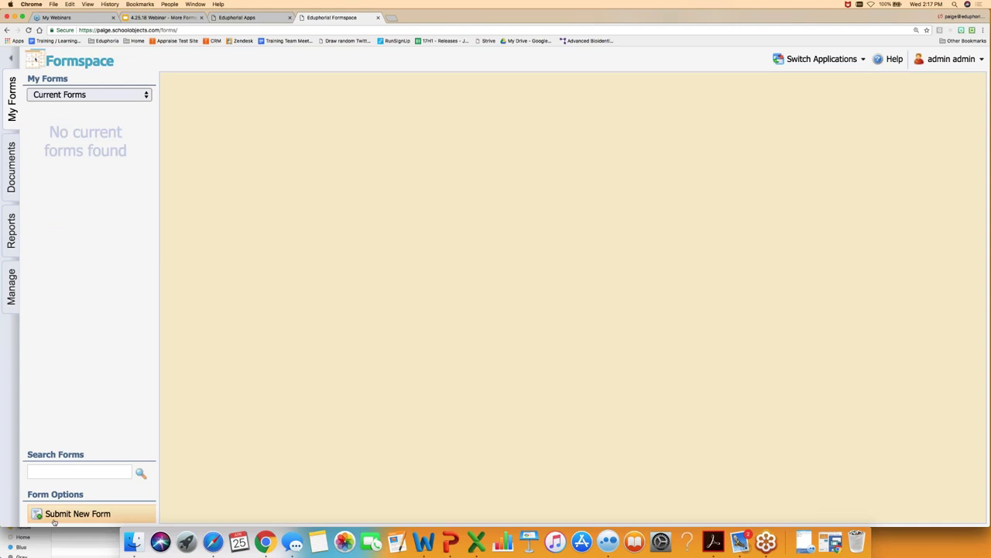
{"action": "left_click", "coordinate": [55, 520]}
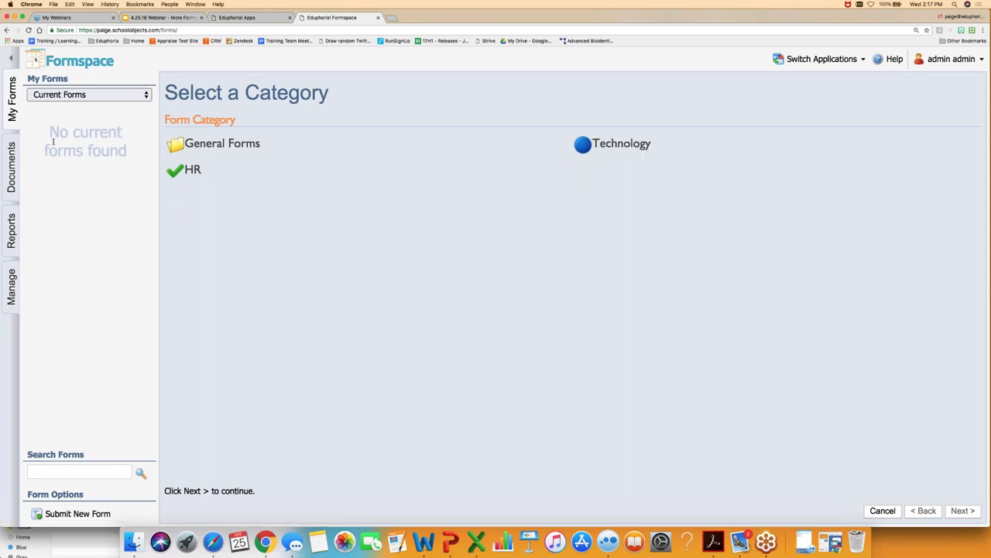
{"action": "left_click", "coordinate": [11, 285]}
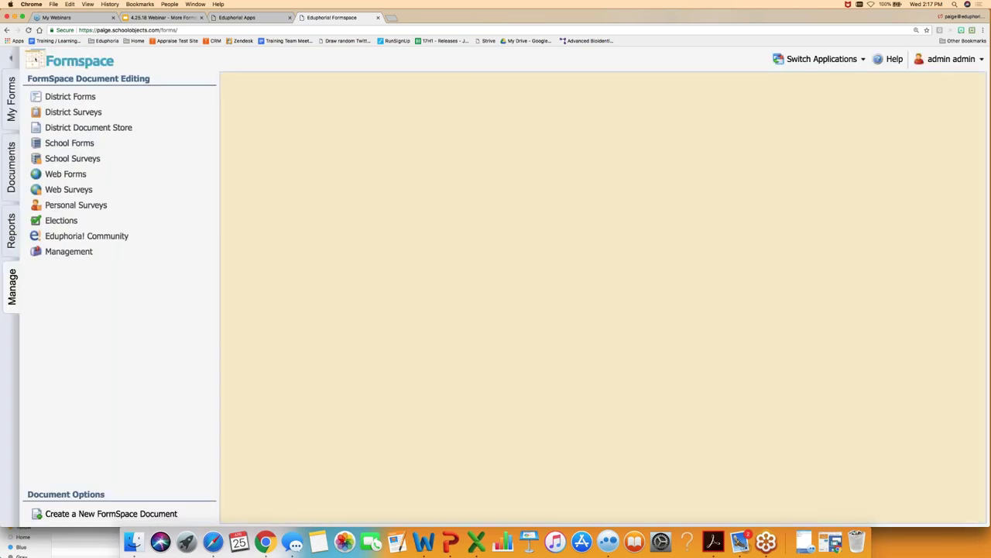
{"action": "left_click", "coordinate": [66, 98]}
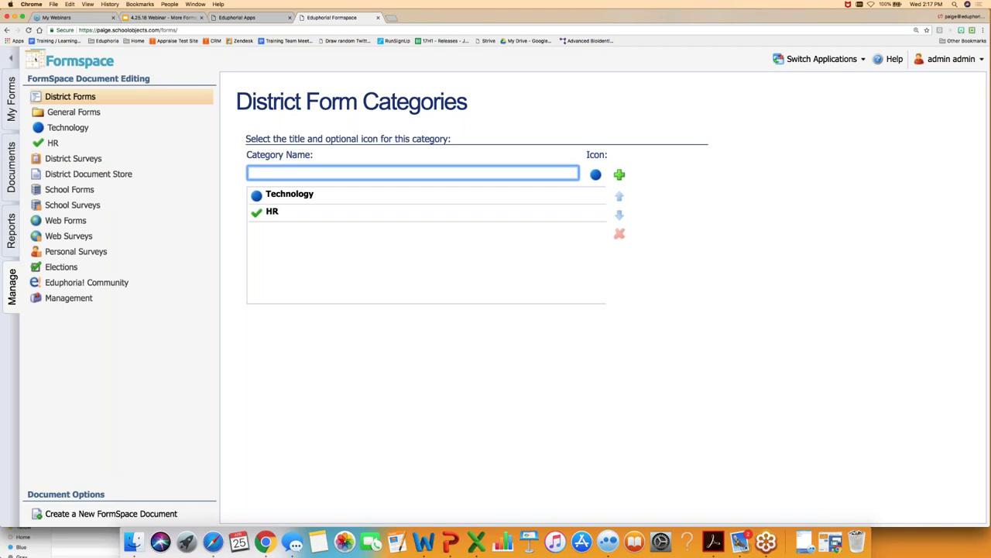
- Browse District Surveys and School Forms, then open the IMAT Request Form from General Forms
{"action": "left_click", "coordinate": [70, 159]}
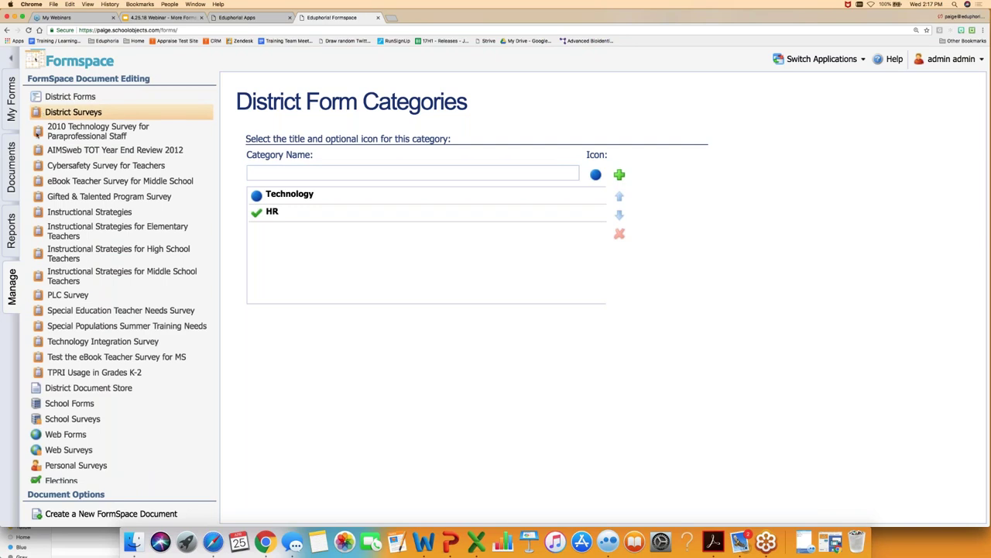
{"action": "left_click", "coordinate": [74, 406]}
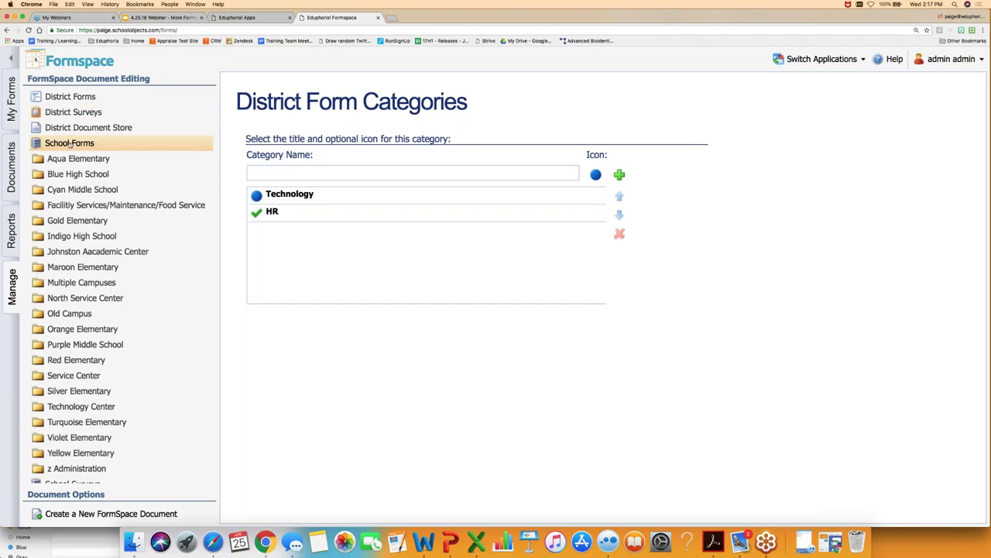
{"action": "left_click", "coordinate": [69, 96]}
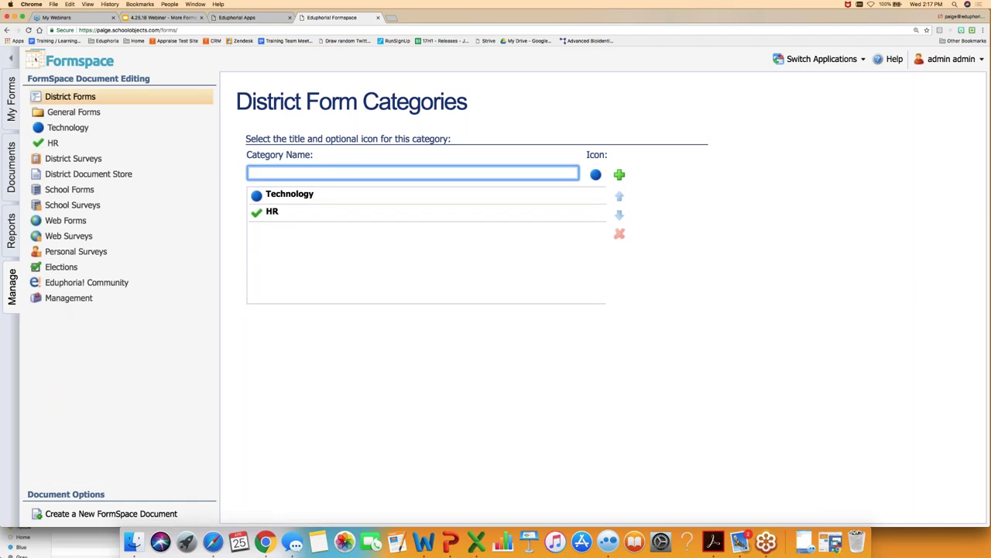
{"action": "left_click", "coordinate": [74, 111]}
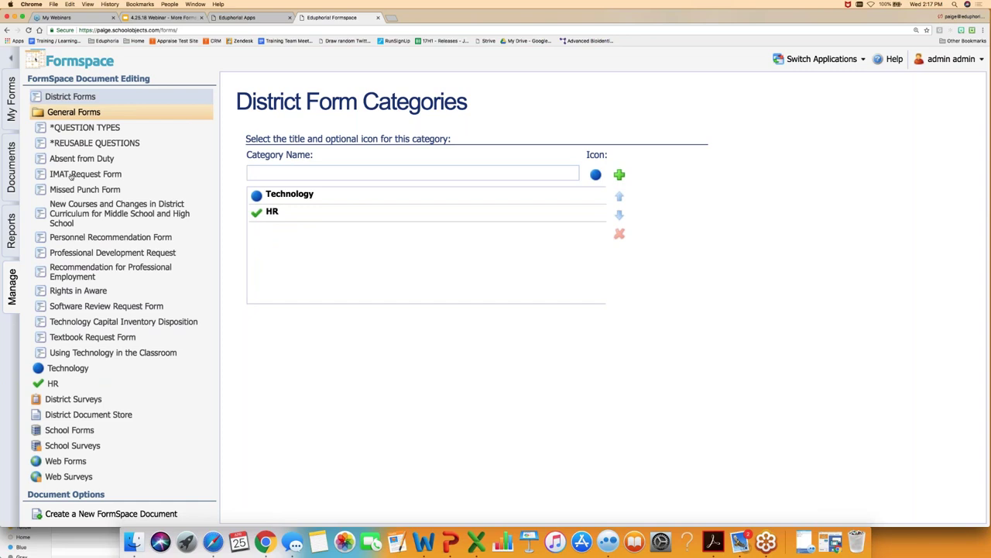
{"action": "left_click", "coordinate": [71, 175]}
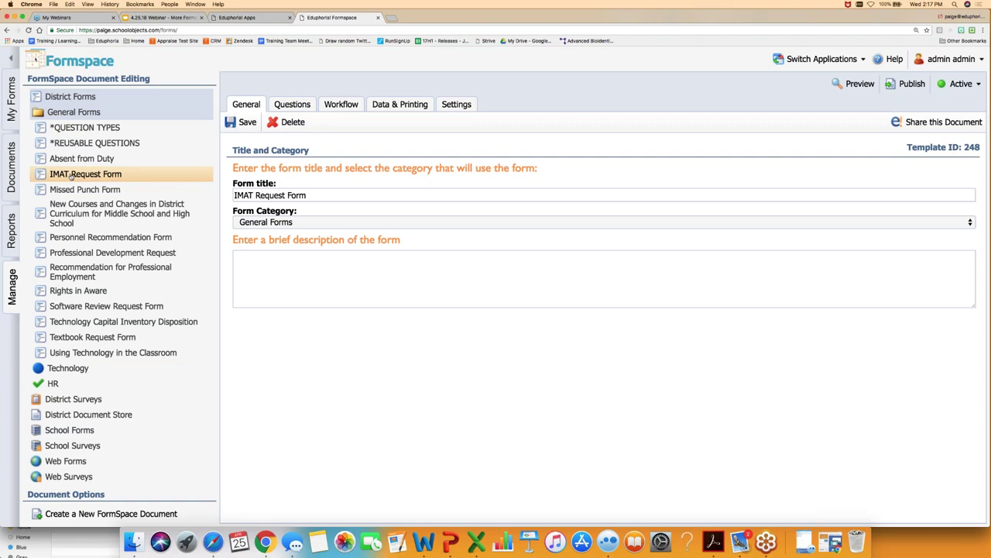
- Scroll through the IMAT Request Form's questions, from Requester Name down to Total Cost
{"action": "left_click", "coordinate": [292, 105]}
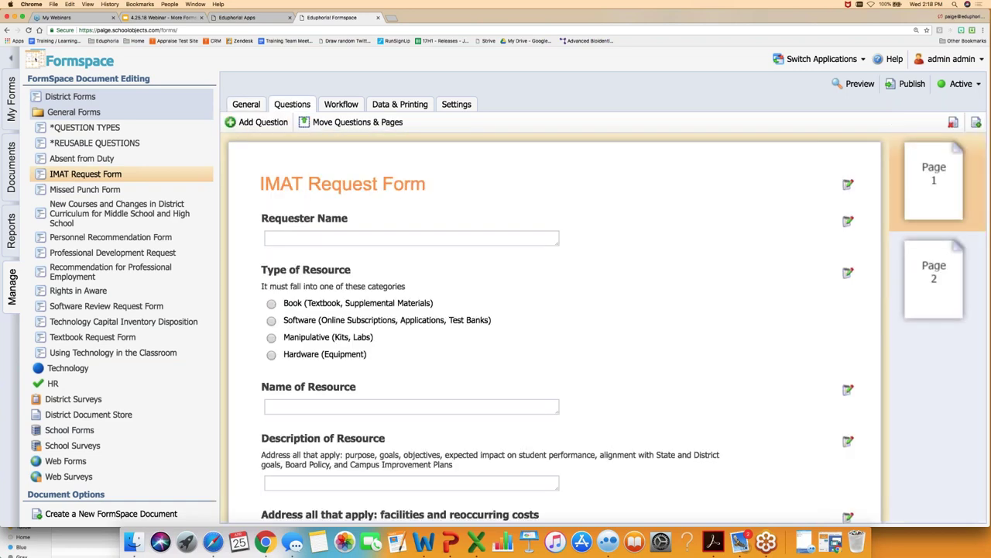
{"action": "scroll", "coordinate": [464, 279], "scroll_direction": "down", "scroll_amount": 2}
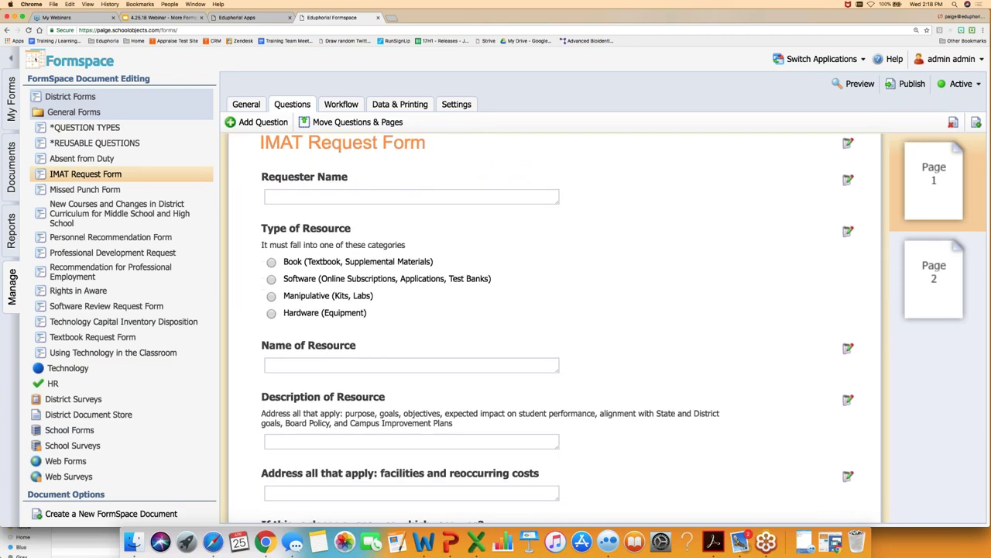
{"action": "scroll", "coordinate": [555, 328], "scroll_direction": "down", "scroll_amount": 10}
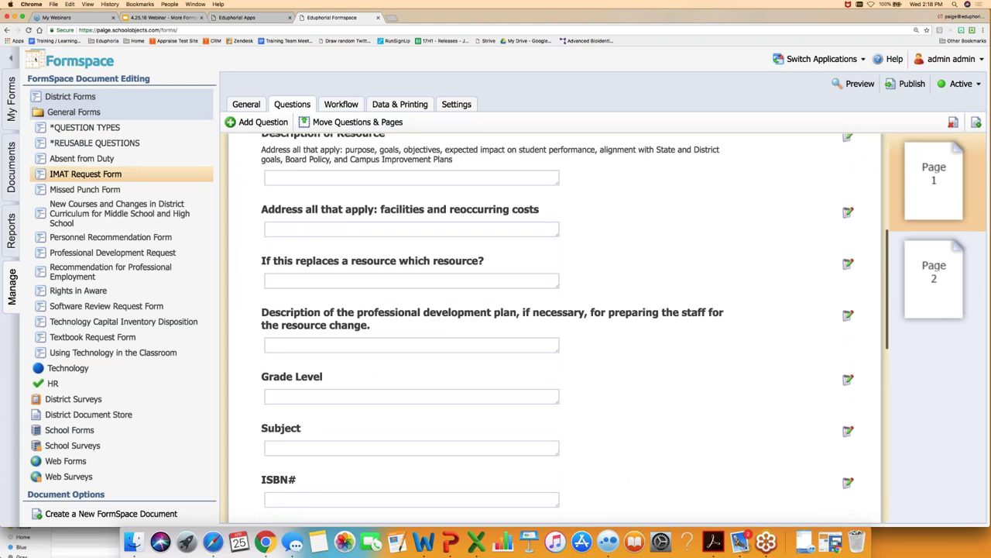
{"action": "scroll", "coordinate": [554, 325], "scroll_direction": "down", "scroll_amount": 13}
{"action": "scroll", "coordinate": [555, 326], "scroll_direction": "down", "scroll_amount": 8}
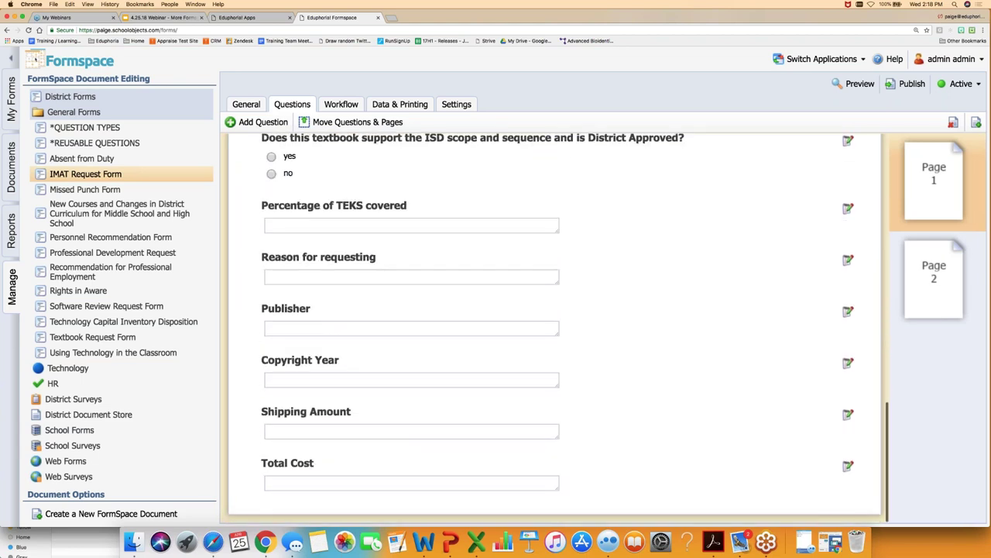
{"action": "scroll", "coordinate": [554, 325], "scroll_direction": "up", "scroll_amount": 20}
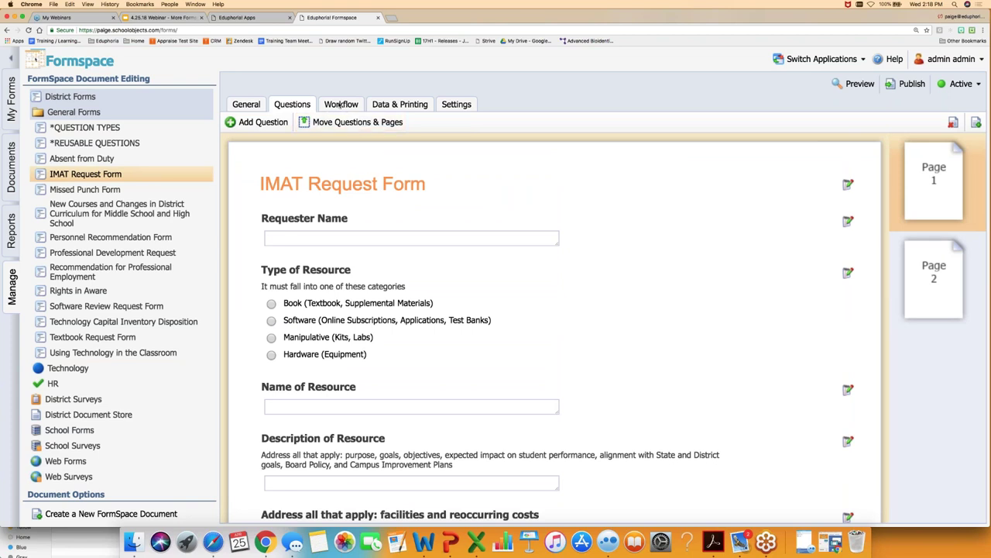
- List the form's Secondary Schools and Elementary Schools workflows on the Workflow tab
{"action": "left_click", "coordinate": [341, 105]}
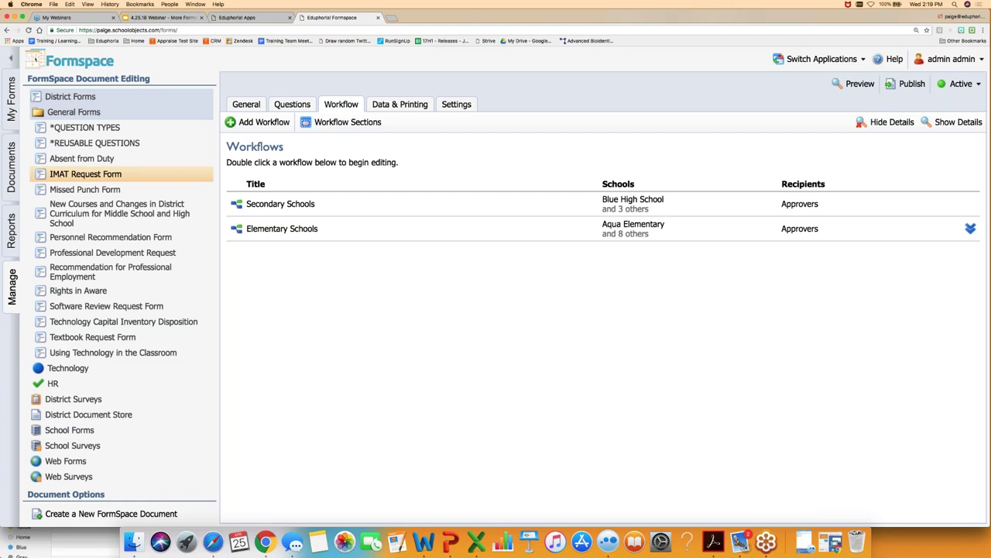
- Open the Secondary Schools workflow and view its three Approval steps
{"action": "double_click", "coordinate": [281, 206]}
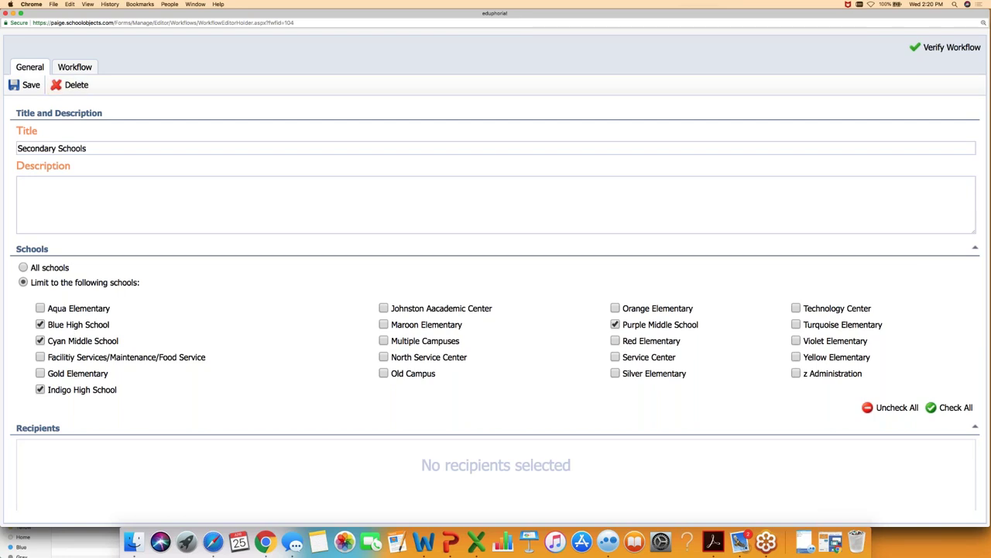
{"action": "left_click", "coordinate": [76, 68]}
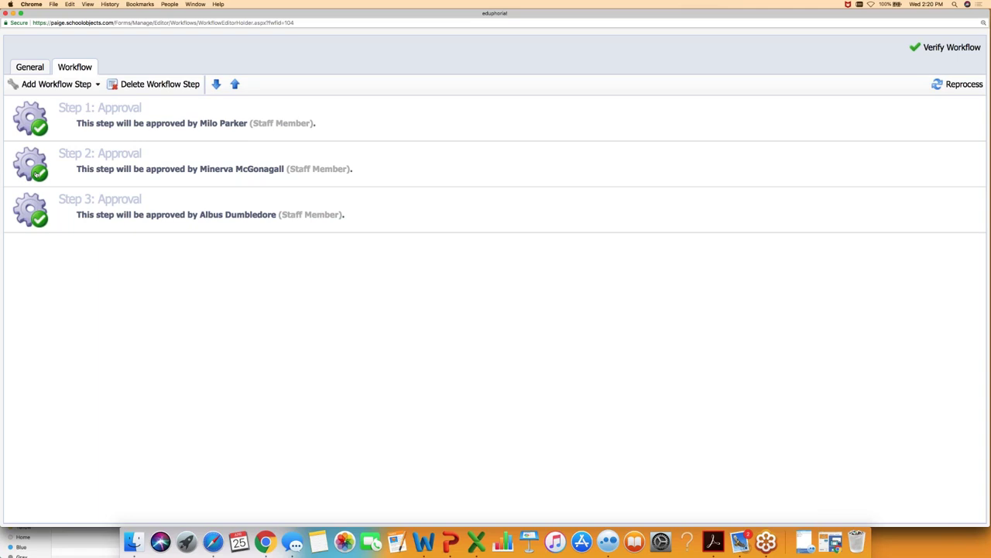
- Add a Notification step that notifies the Requestor and save it
{"action": "left_click", "coordinate": [93, 86]}
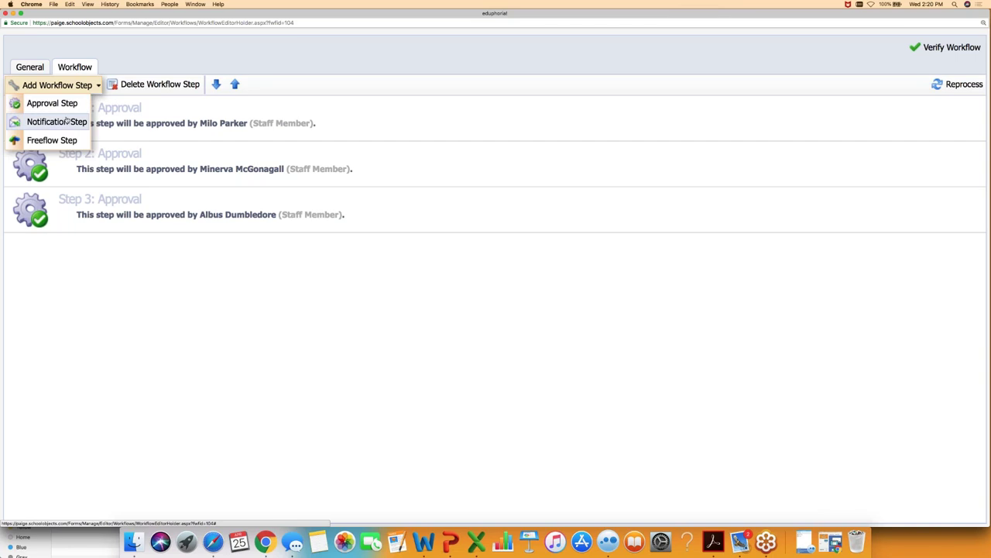
{"action": "left_click", "coordinate": [66, 121]}
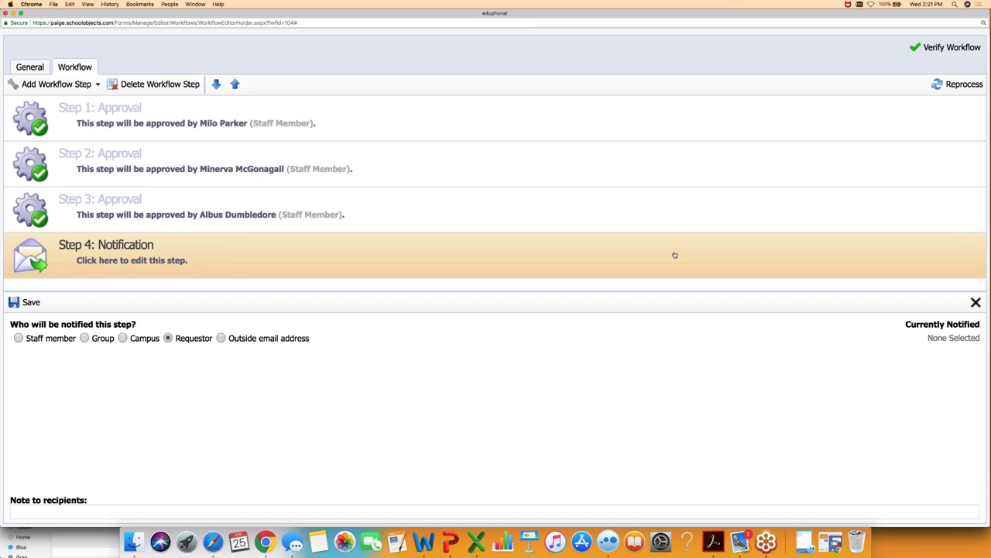
{"action": "left_click", "coordinate": [35, 302]}
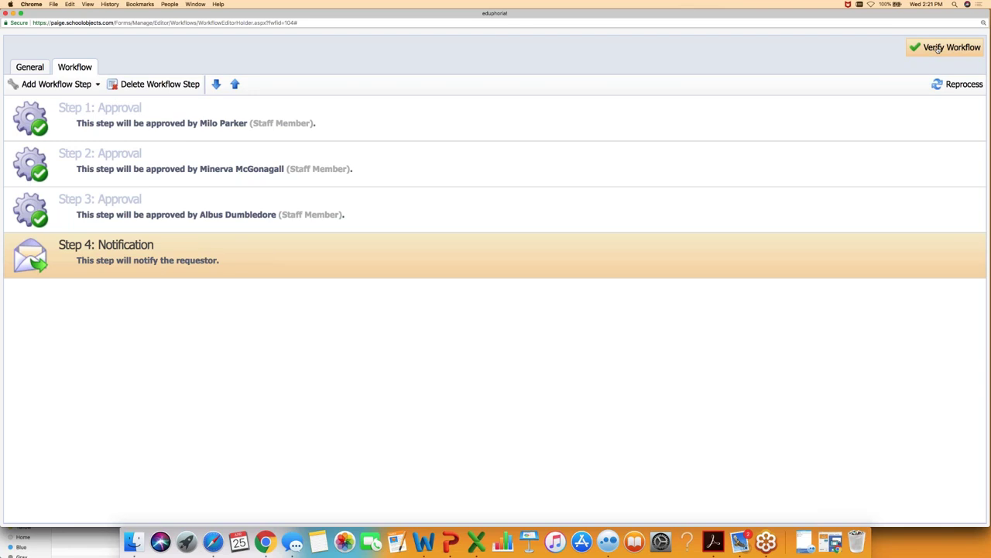
- Verify the workflow passes for its four schools, then close the results and the editor
{"action": "left_click", "coordinate": [938, 49]}
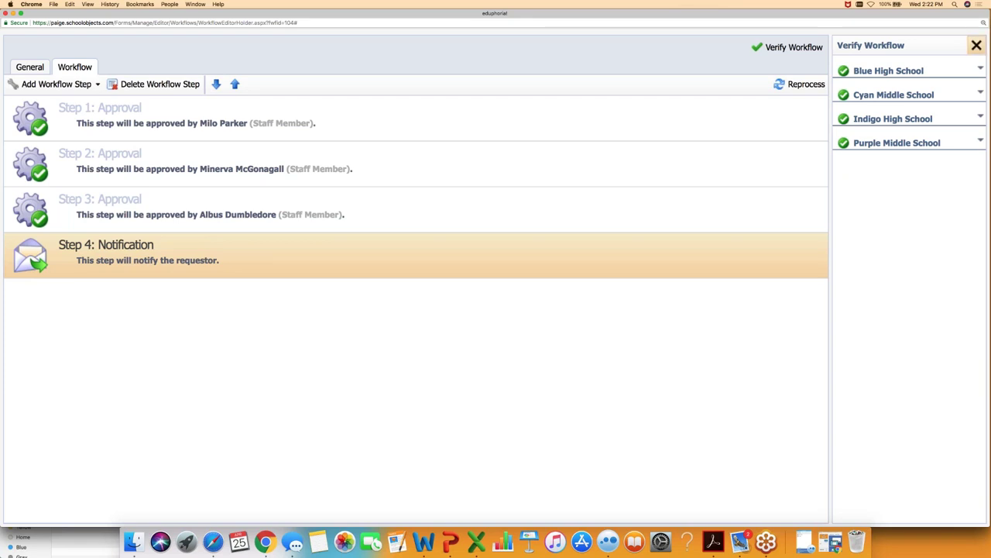
{"action": "left_click", "coordinate": [976, 45]}
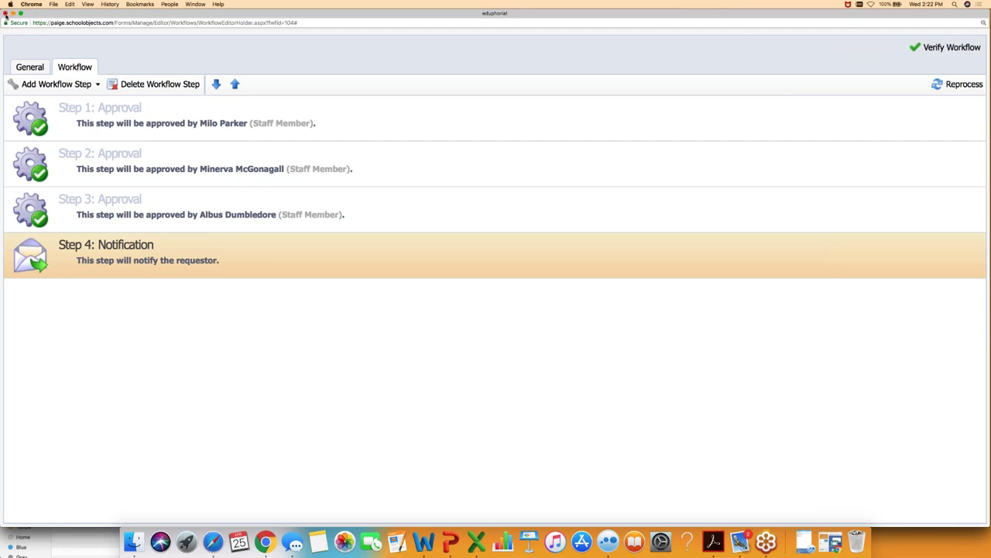
{"action": "left_click", "coordinate": [5, 14]}
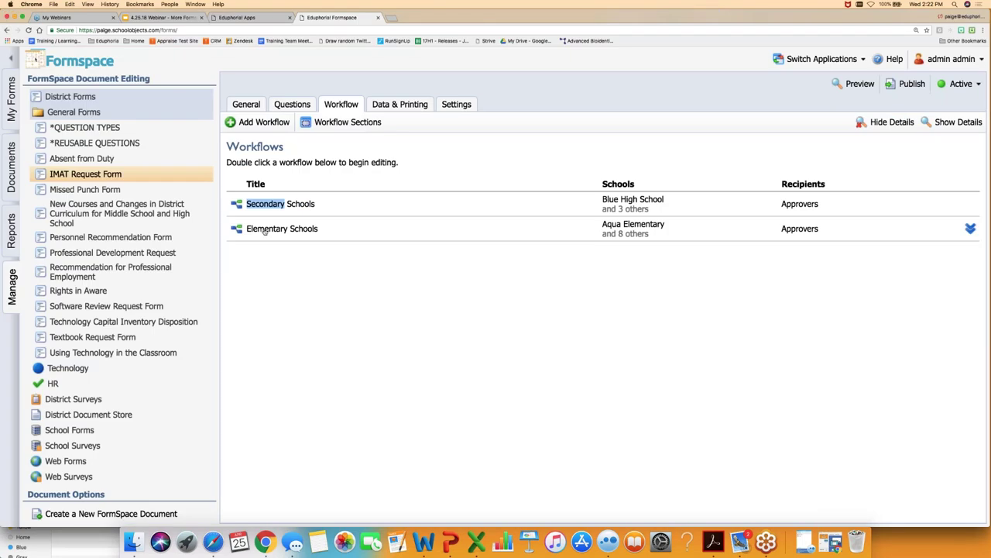
- Open the Elementary Schools workflow, limited to nine elementary schools
{"action": "double_click", "coordinate": [264, 228]}
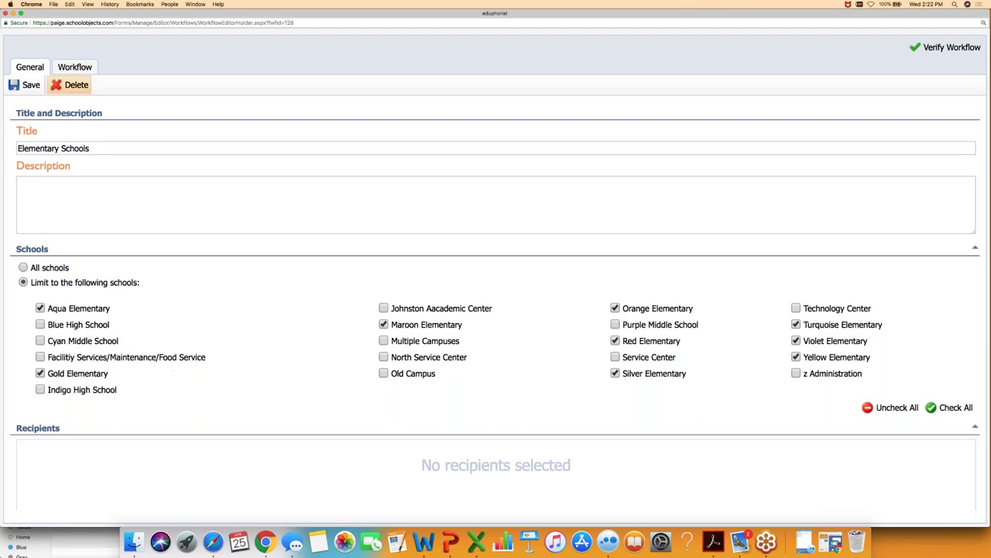
- Show the Elementary Schools workflow's steps: an Approval followed by a Notification to Principals
{"action": "left_click", "coordinate": [74, 68]}
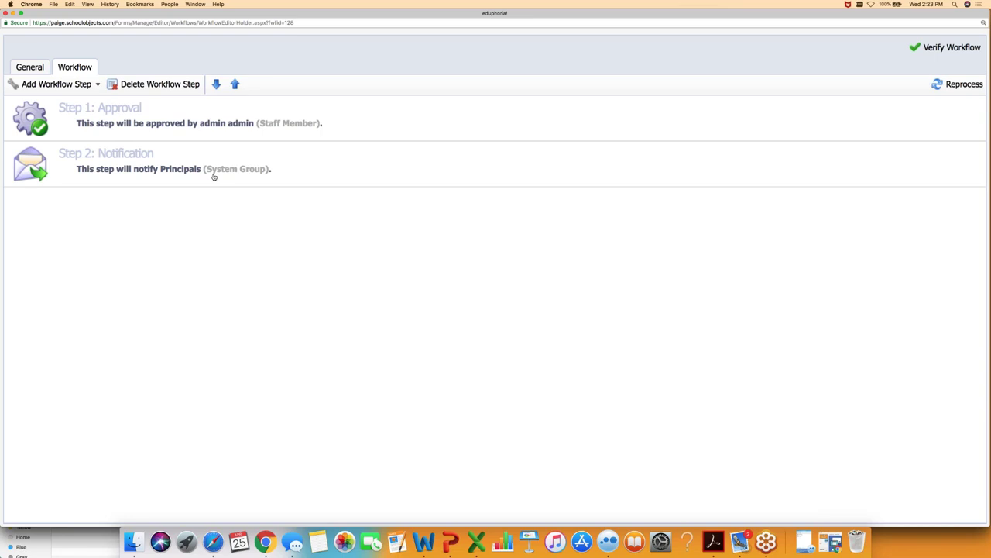
- Add a third Notification step to the Elementary Schools workflow that notifies the requestor
{"action": "left_click", "coordinate": [76, 85]}
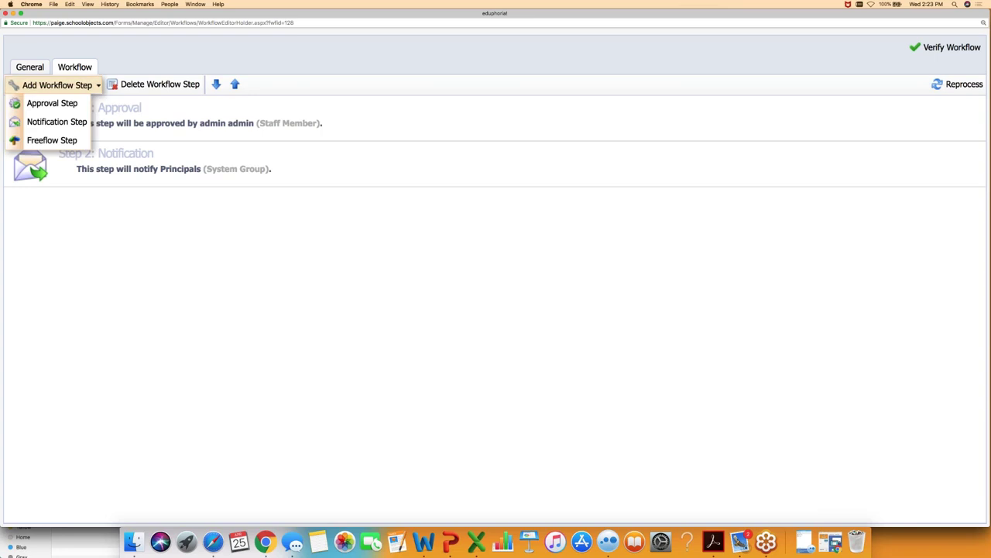
{"action": "left_click", "coordinate": [67, 123]}
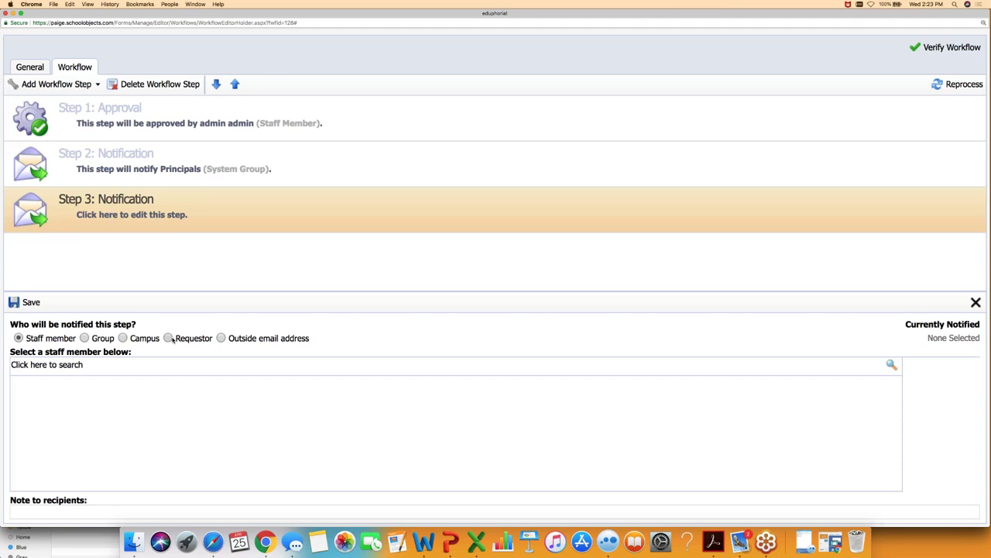
{"action": "left_click", "coordinate": [167, 338]}
{"action": "left_click", "coordinate": [19, 304]}
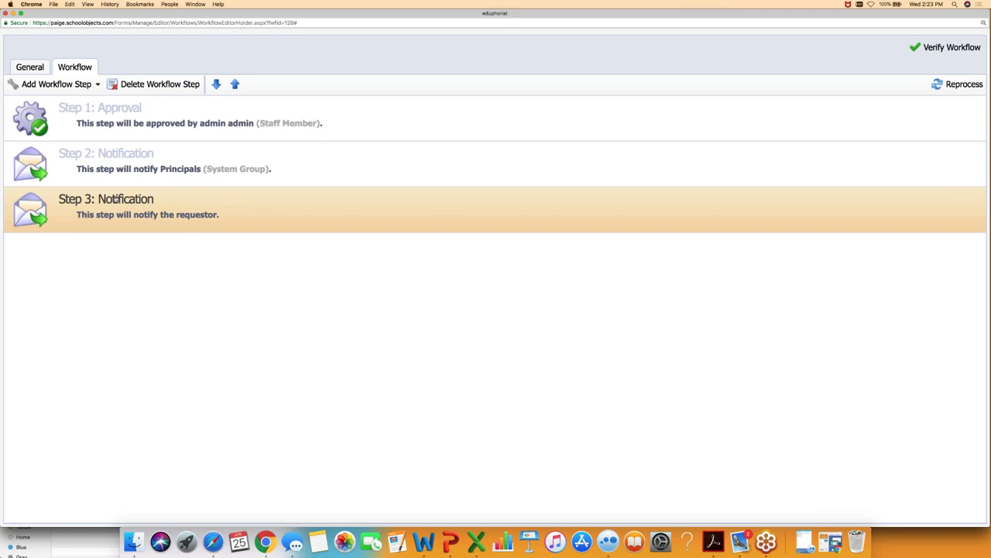
- Verify the workflow for each elementary school and review Yellow Elementary's steps and recipients
{"action": "left_click", "coordinate": [947, 47]}
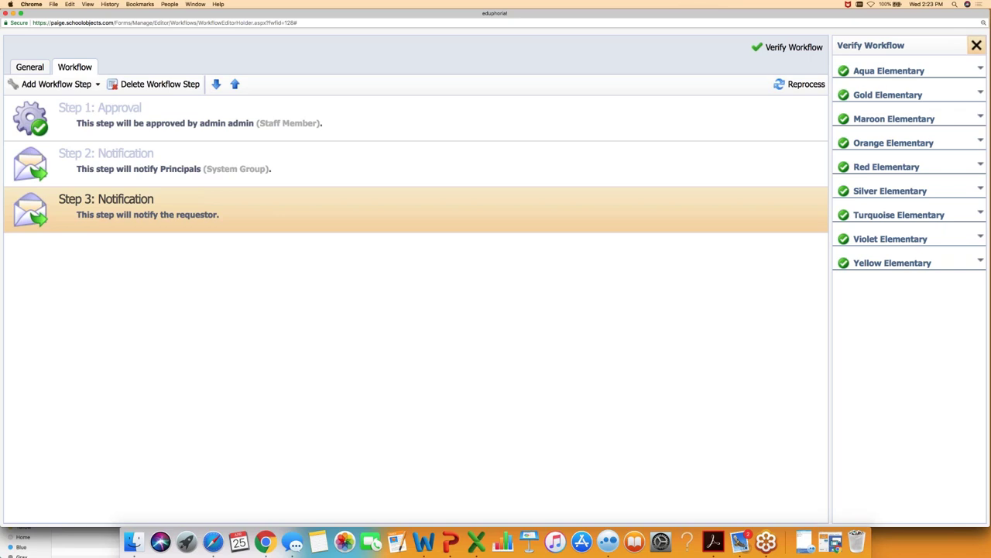
{"action": "left_click", "coordinate": [977, 45]}
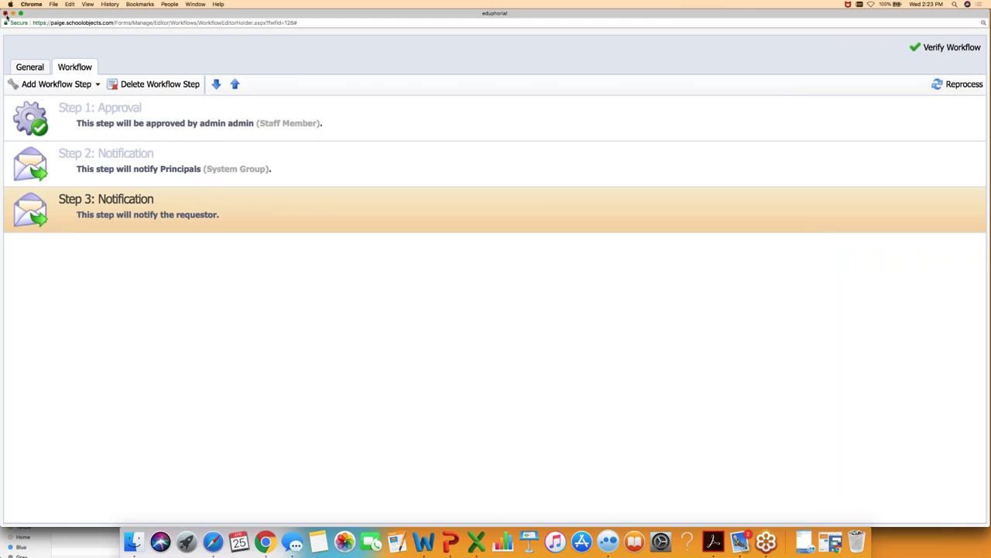
{"action": "left_click", "coordinate": [7, 14]}
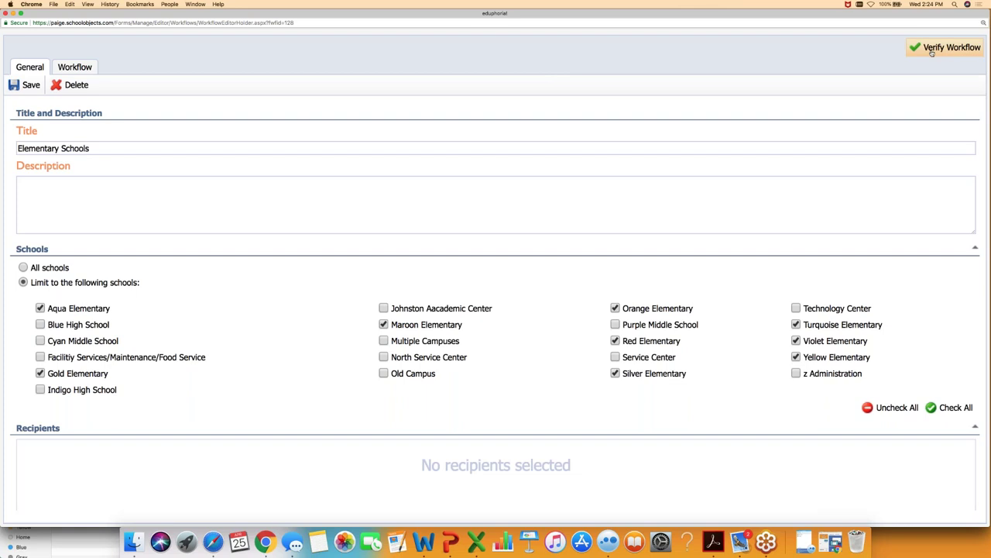
{"action": "left_click", "coordinate": [945, 47]}
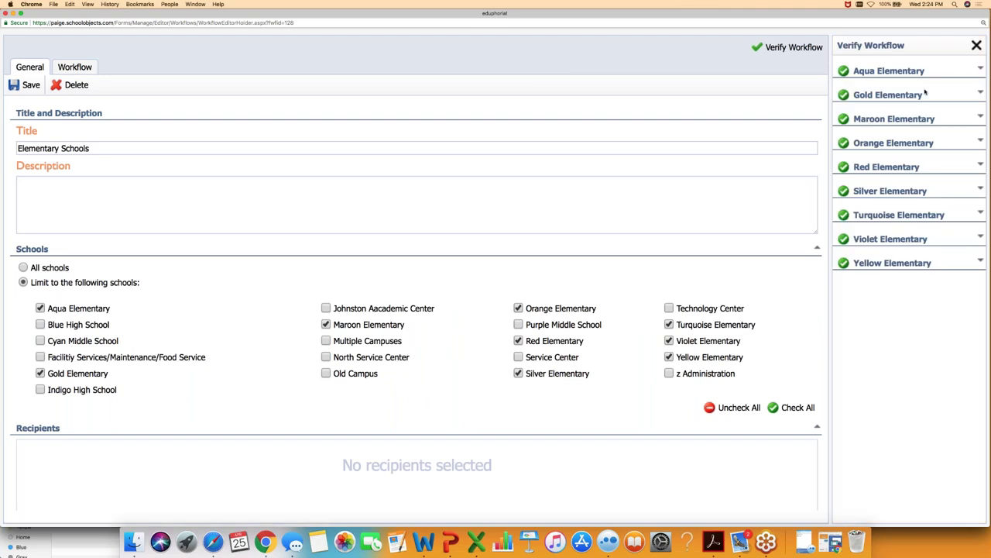
{"action": "left_click", "coordinate": [981, 262]}
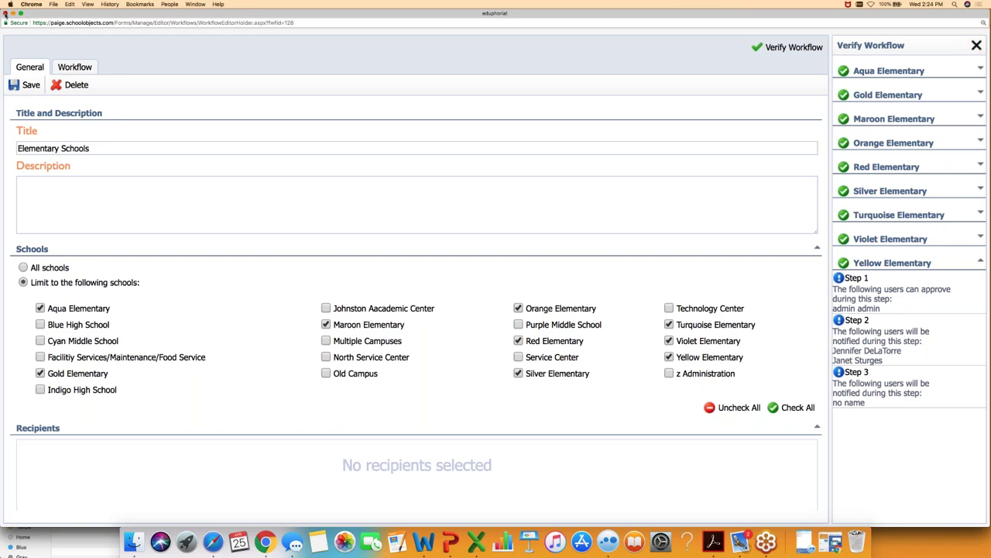
- Close the workflow editor and switch to the Web Manager application
{"action": "left_click", "coordinate": [7, 13]}
{"action": "left_click", "coordinate": [821, 59]}
{"action": "left_click", "coordinate": [816, 207]}
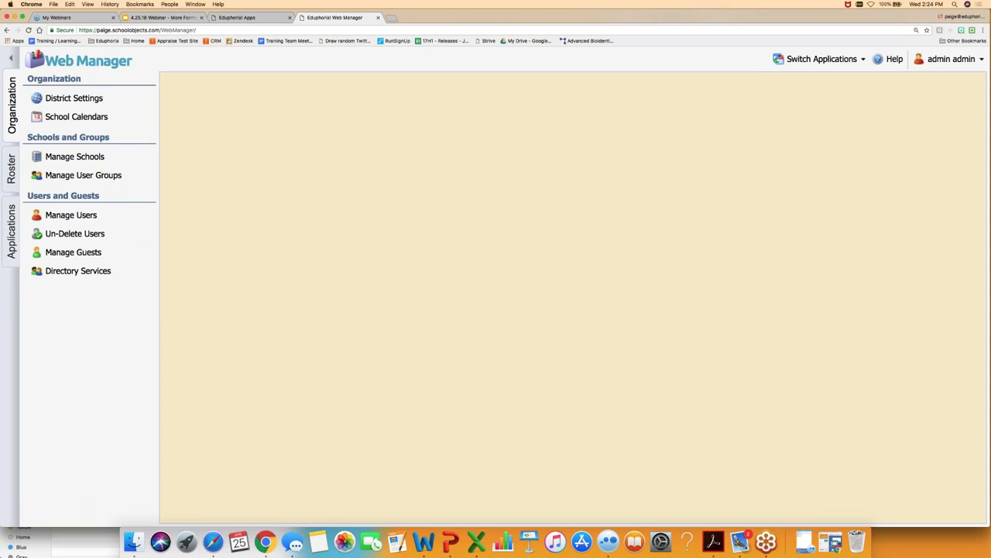
- Open Manage User Groups and browse the Schools and System Groups lists
{"action": "left_click", "coordinate": [85, 177]}
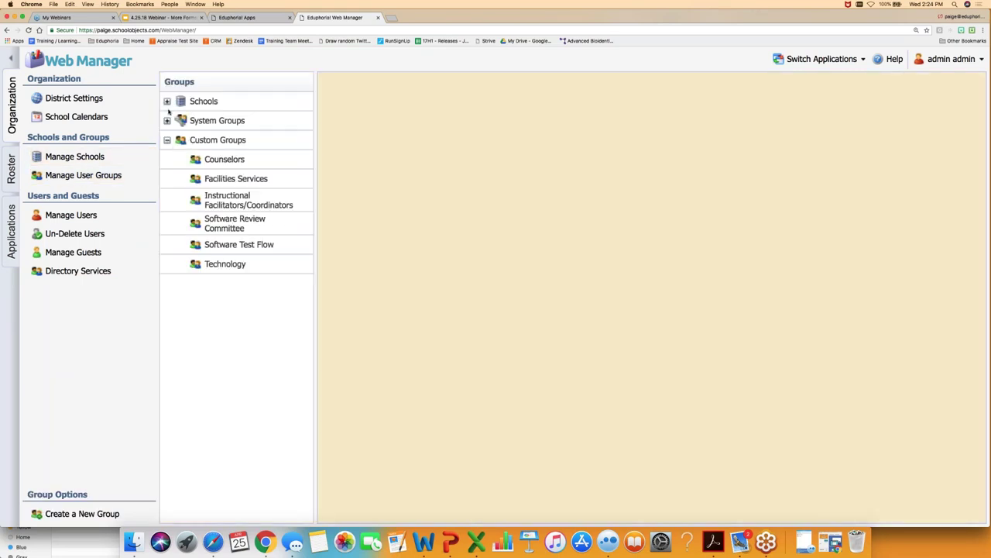
{"action": "left_click", "coordinate": [168, 141]}
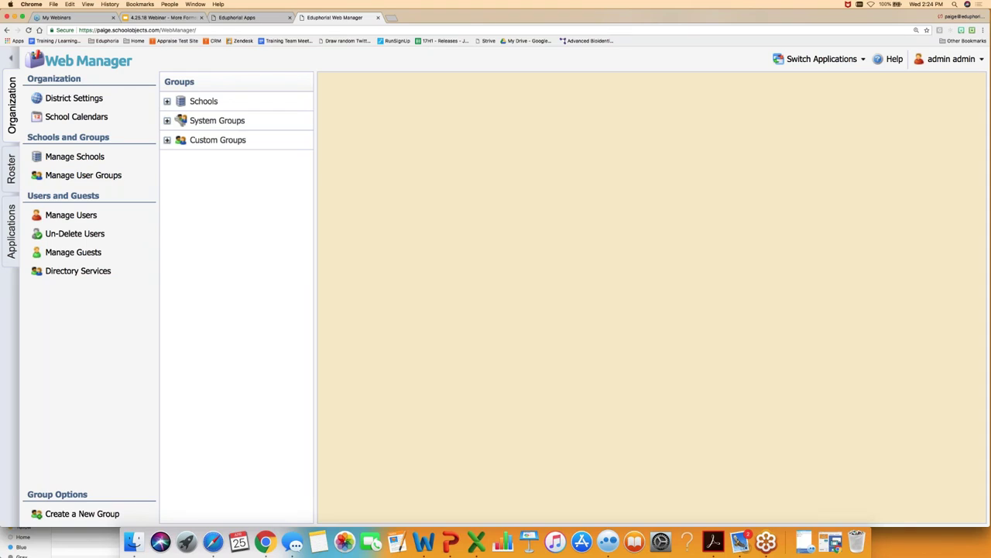
{"action": "left_click", "coordinate": [167, 102]}
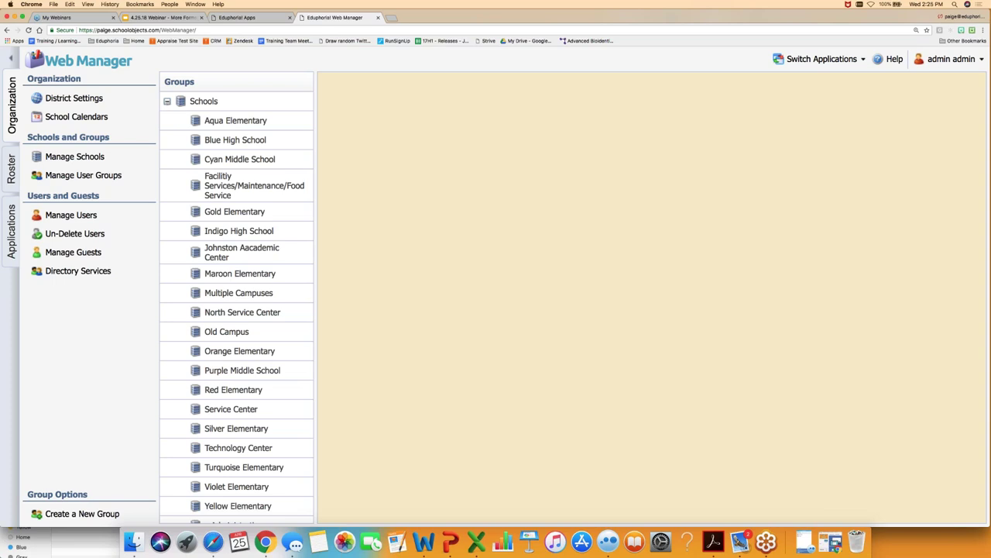
{"action": "left_click", "coordinate": [167, 101]}
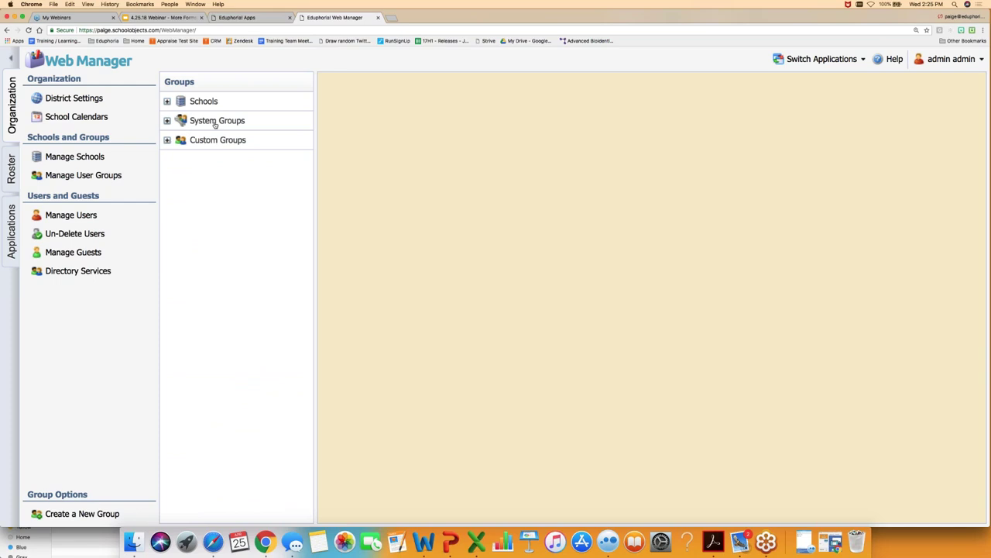
{"action": "left_click", "coordinate": [166, 122]}
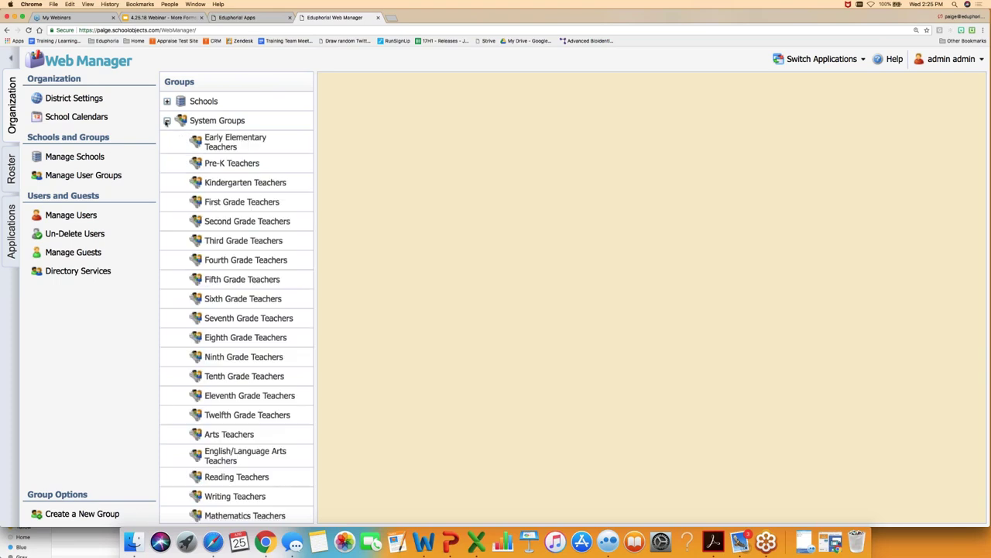
- Bring up the Principals system group's membership and look over its staff members
{"action": "scroll", "coordinate": [215, 304], "scroll_direction": "down", "scroll_amount": 8}
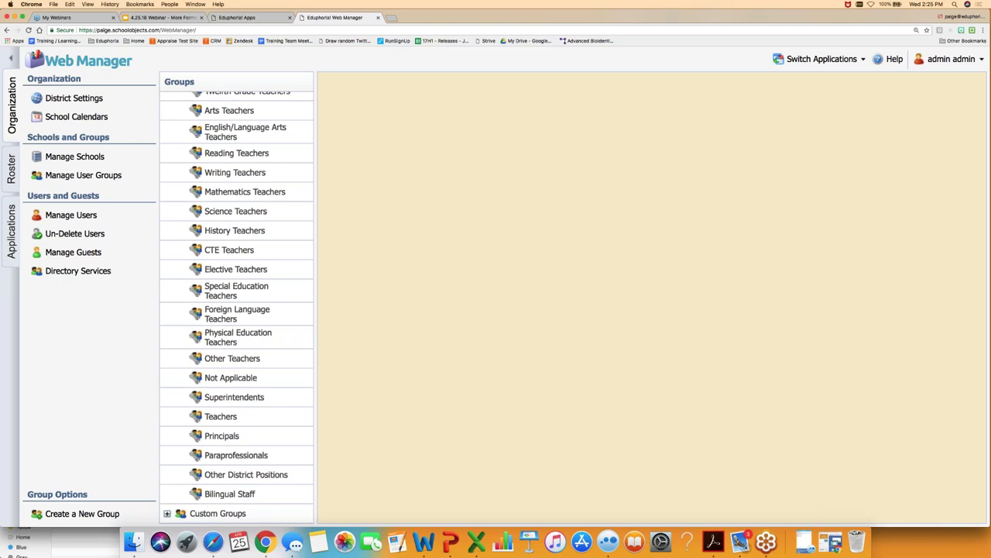
{"action": "left_click", "coordinate": [223, 438]}
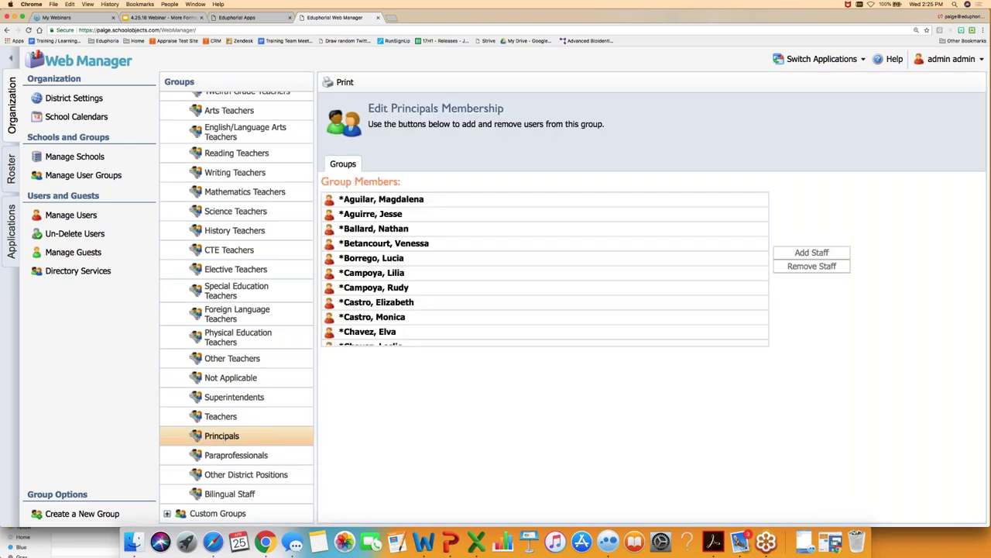
{"action": "scroll", "coordinate": [364, 271], "scroll_direction": "down", "scroll_amount": 10}
{"action": "scroll", "coordinate": [364, 270], "scroll_direction": "down", "scroll_amount": 15}
{"action": "scroll", "coordinate": [364, 270], "scroll_direction": "down", "scroll_amount": 10}
{"action": "scroll", "coordinate": [364, 271], "scroll_direction": "up", "scroll_amount": 5}
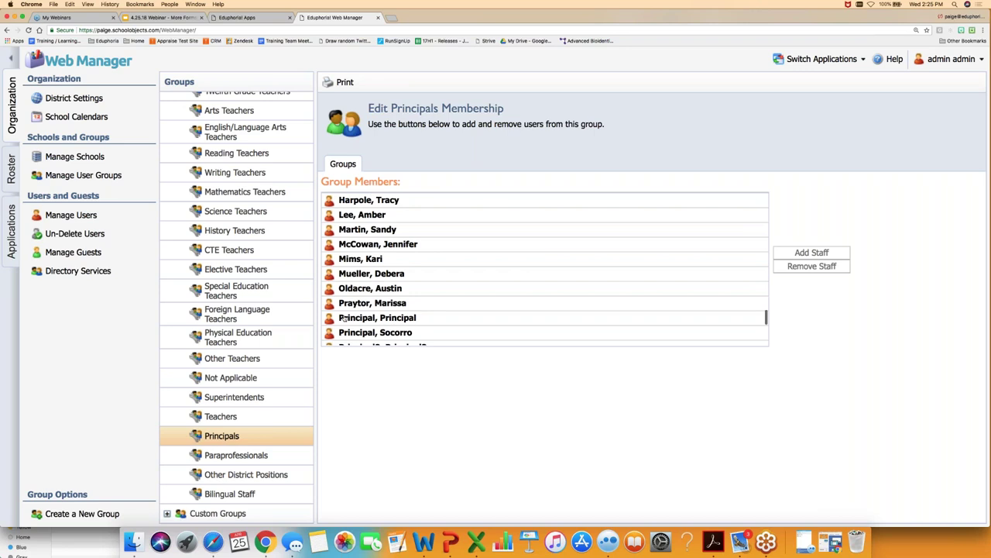
{"action": "scroll", "coordinate": [270, 314], "scroll_direction": "up", "scroll_amount": 10}
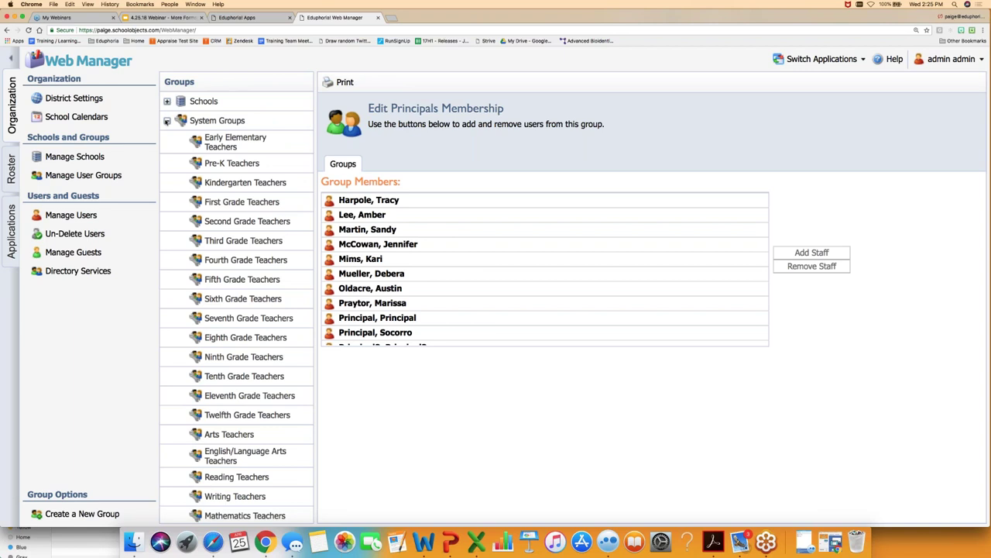
- Collapse System Groups, review the Custom Groups list, and bring up the application switcher
{"action": "left_click", "coordinate": [167, 121]}
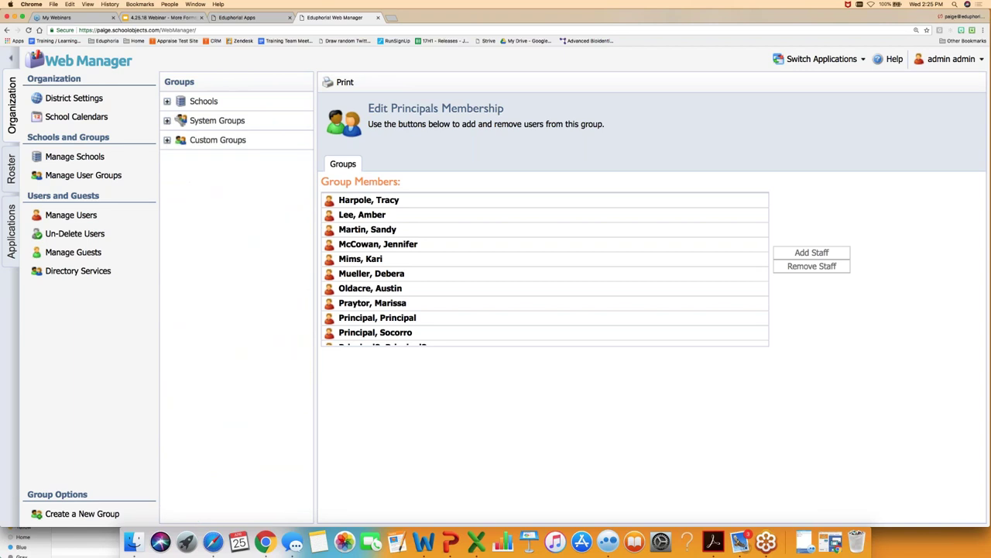
{"action": "left_click", "coordinate": [167, 140]}
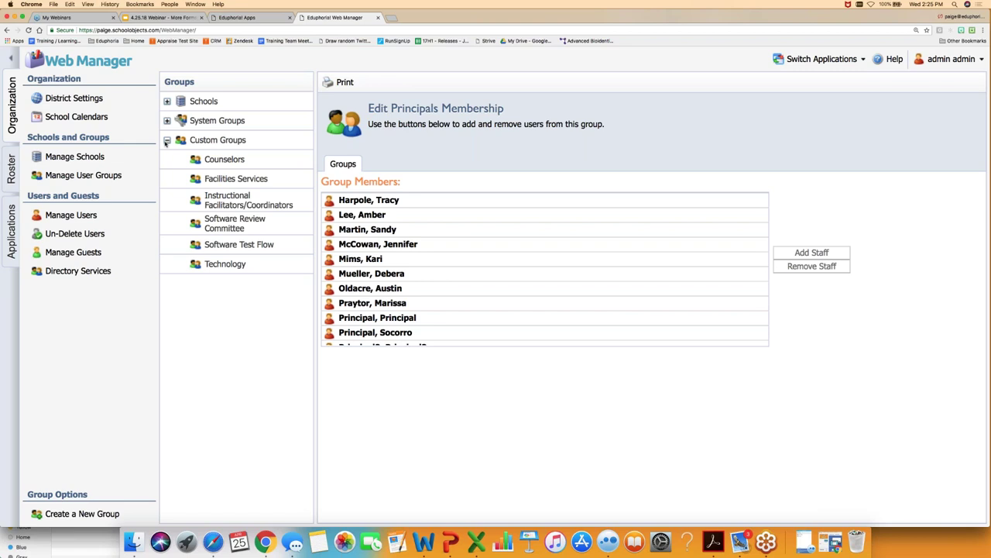
{"action": "left_click", "coordinate": [166, 141]}
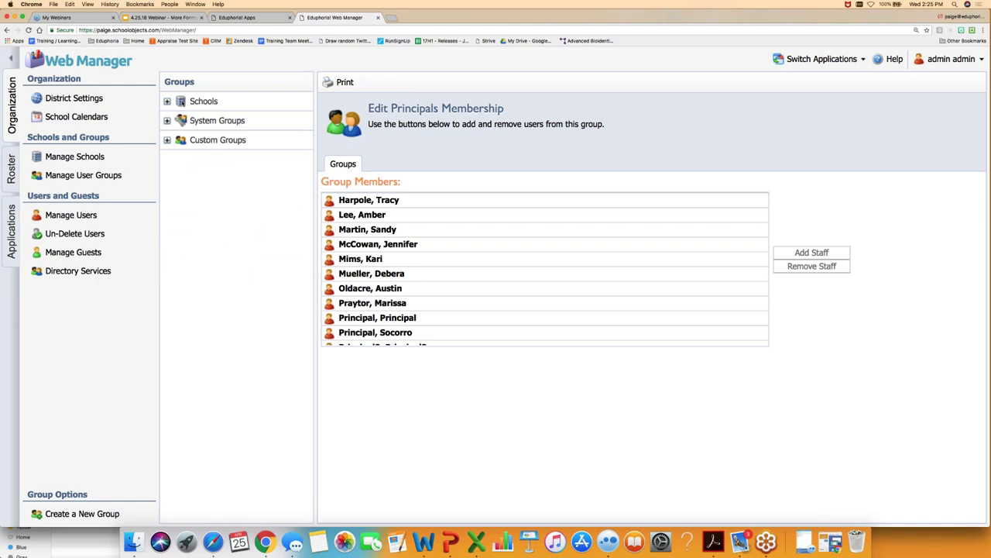
{"action": "left_click", "coordinate": [821, 59]}
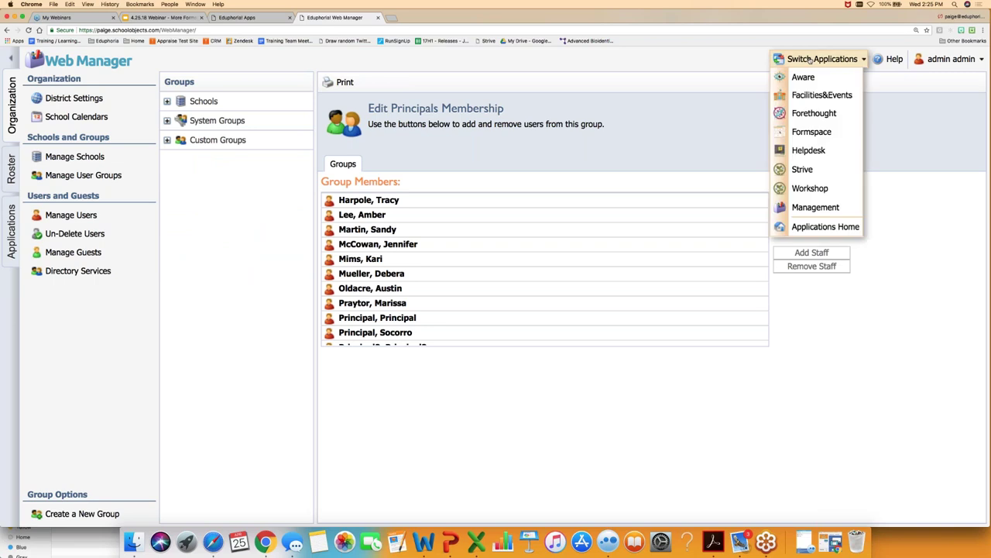
- Back in Formspace, open a workflow of the IMAT Request Form under District Forms > General Forms
{"action": "left_click", "coordinate": [812, 131]}
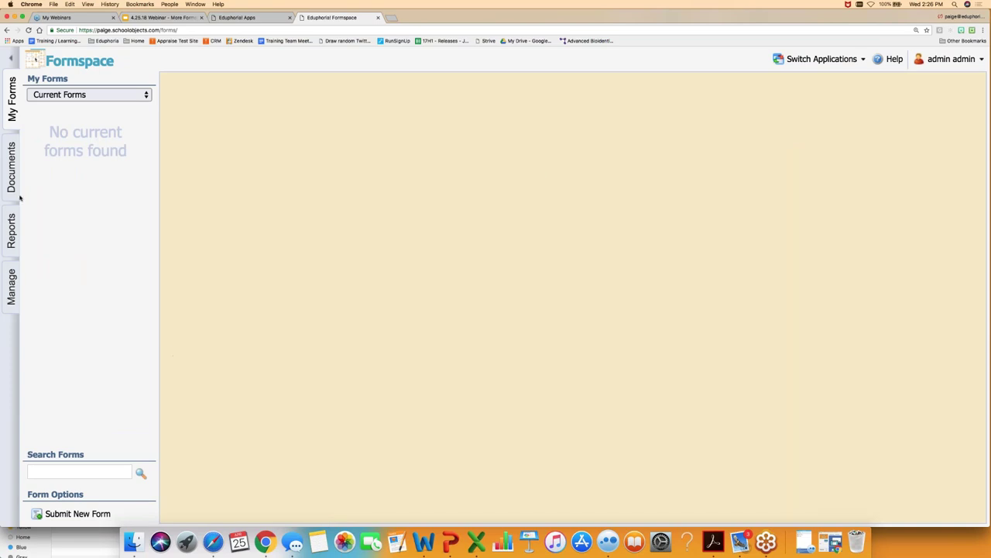
{"action": "left_click", "coordinate": [11, 281]}
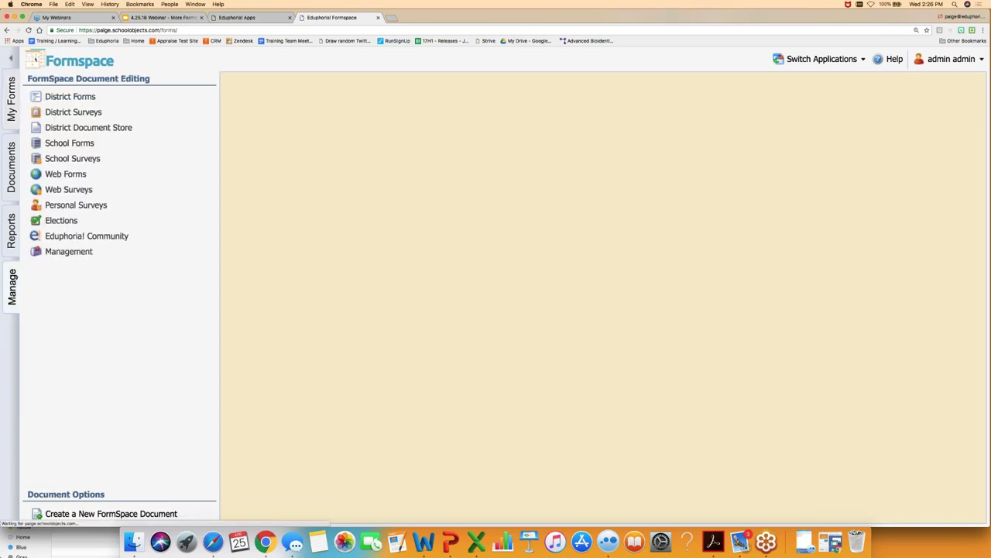
{"action": "left_click", "coordinate": [70, 96]}
{"action": "left_click", "coordinate": [74, 111]}
{"action": "left_click", "coordinate": [68, 174]}
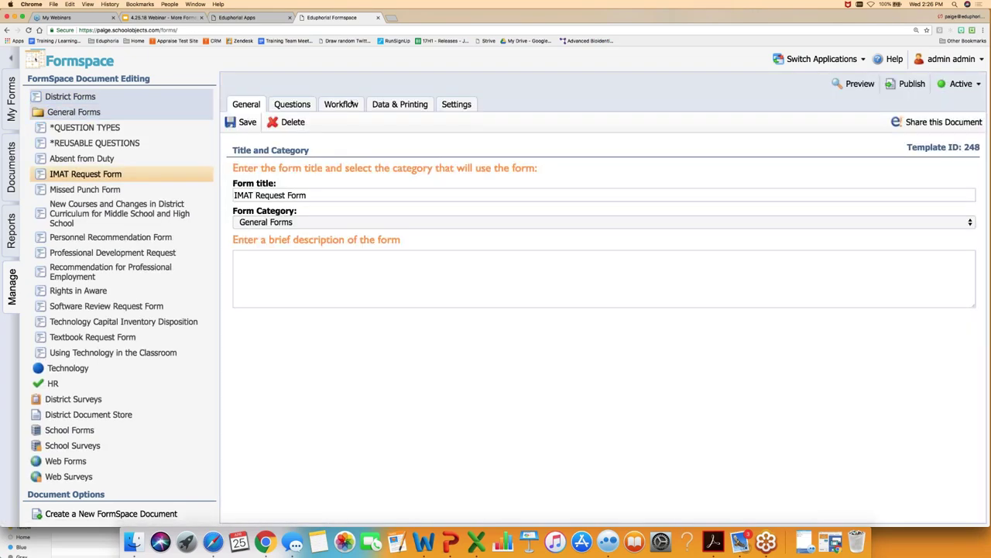
{"action": "left_click", "coordinate": [350, 104]}
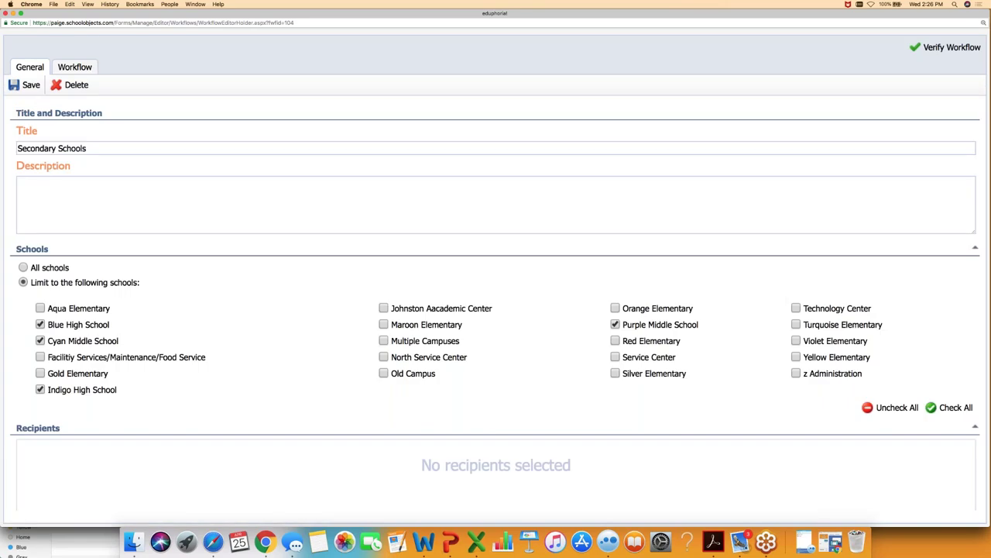
{"action": "left_click", "coordinate": [74, 67]}
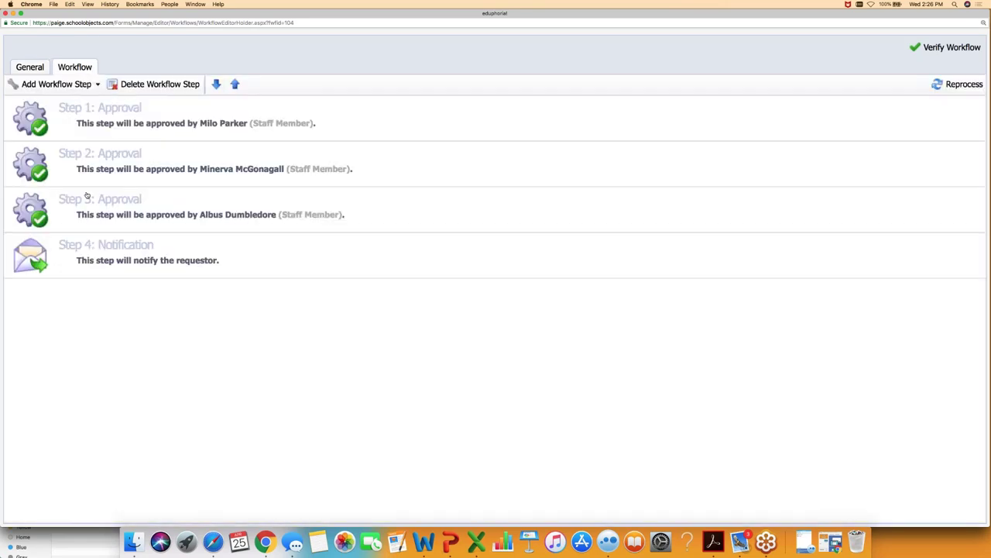
- Make the Principals group Step 3's approvers, limited to the requester's school
{"action": "left_click", "coordinate": [99, 202]}
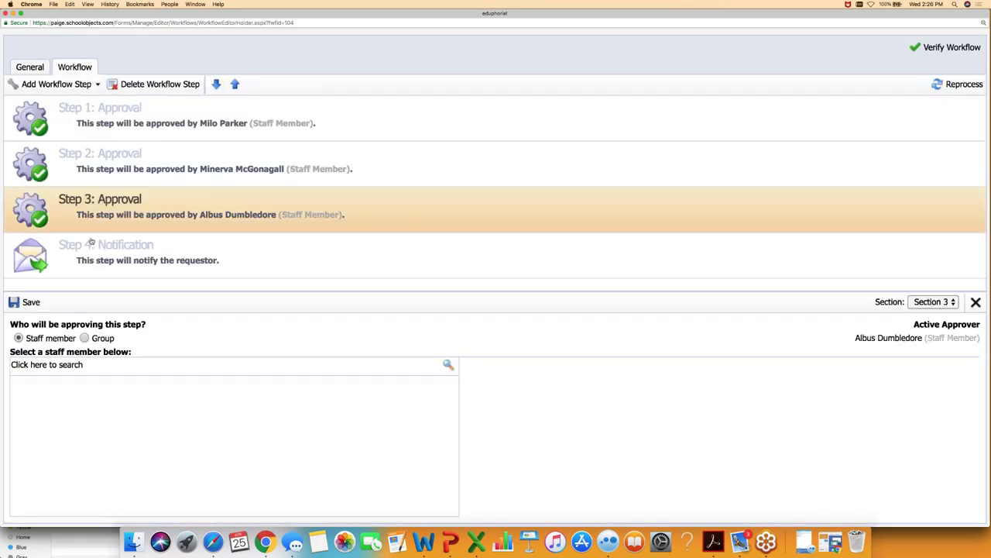
{"action": "left_click", "coordinate": [83, 337]}
{"action": "scroll", "coordinate": [297, 446], "scroll_direction": "down", "scroll_amount": 1}
{"action": "scroll", "coordinate": [17, 391], "scroll_direction": "up", "scroll_amount": 1}
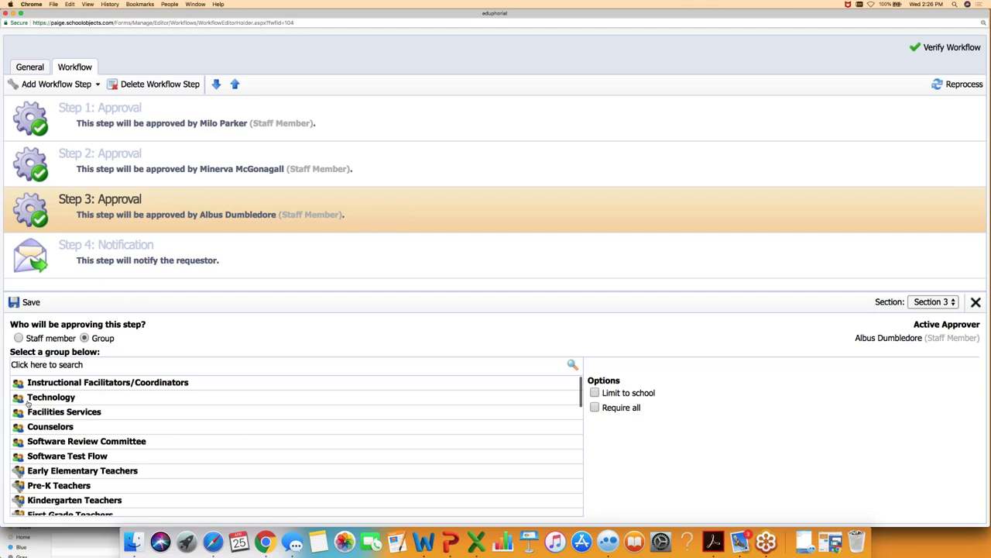
{"action": "scroll", "coordinate": [72, 443], "scroll_direction": "down", "scroll_amount": 3}
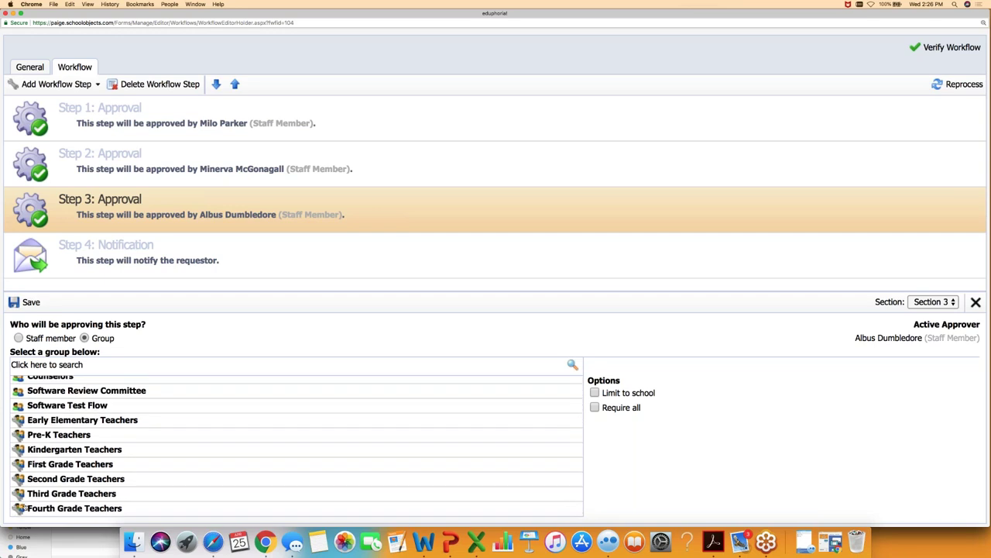
{"action": "scroll", "coordinate": [96, 455], "scroll_direction": "down", "scroll_amount": 15}
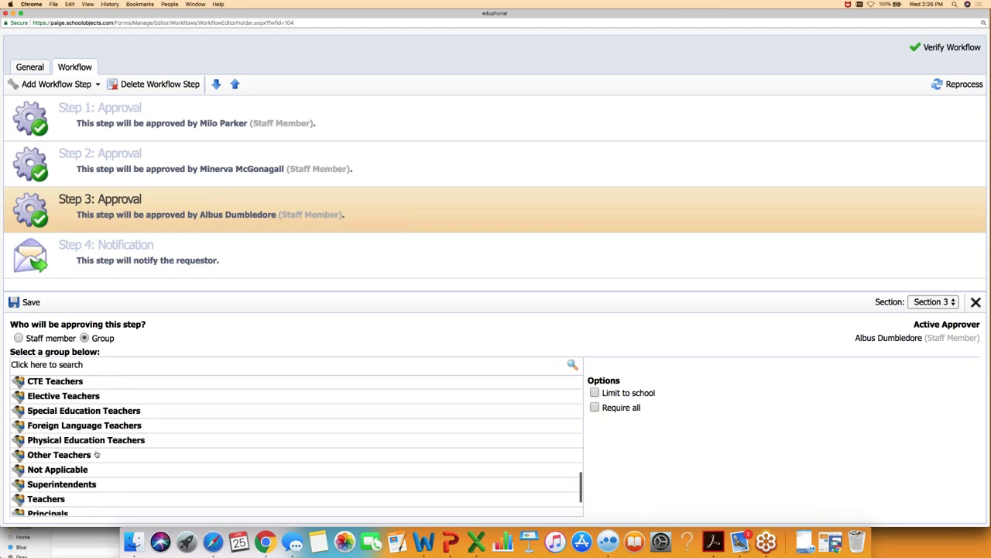
{"action": "scroll", "coordinate": [96, 455], "scroll_direction": "up", "scroll_amount": 15}
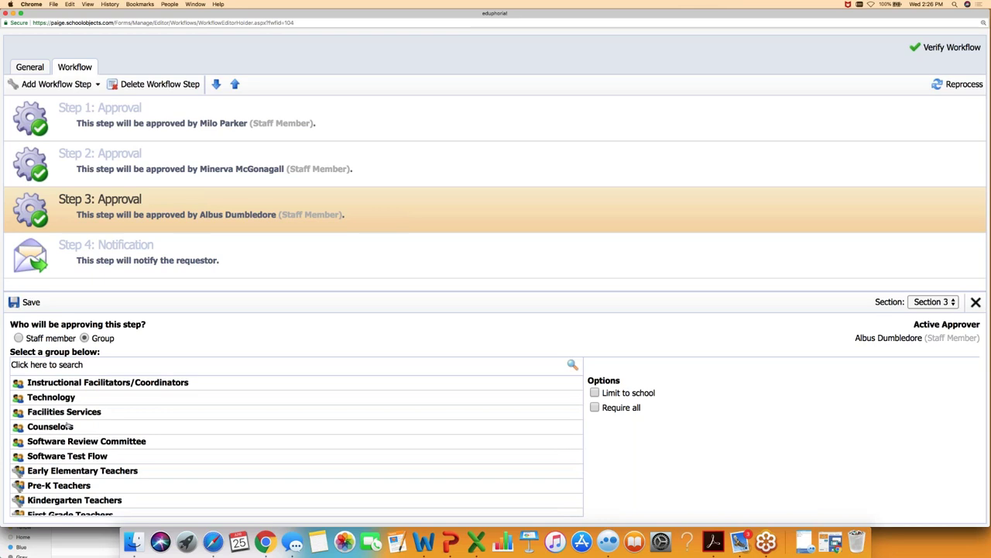
{"action": "scroll", "coordinate": [70, 435], "scroll_direction": "down", "scroll_amount": 15}
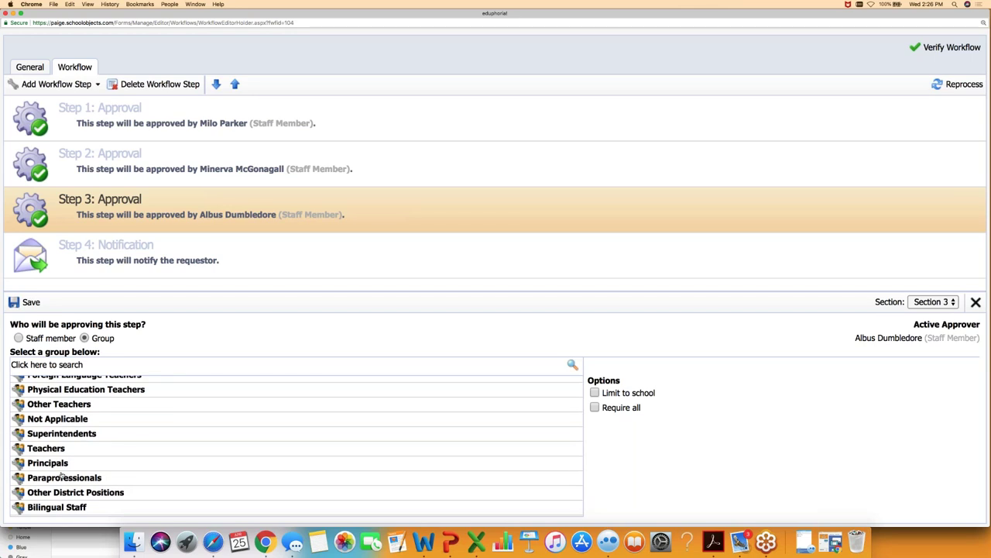
{"action": "left_click", "coordinate": [60, 466]}
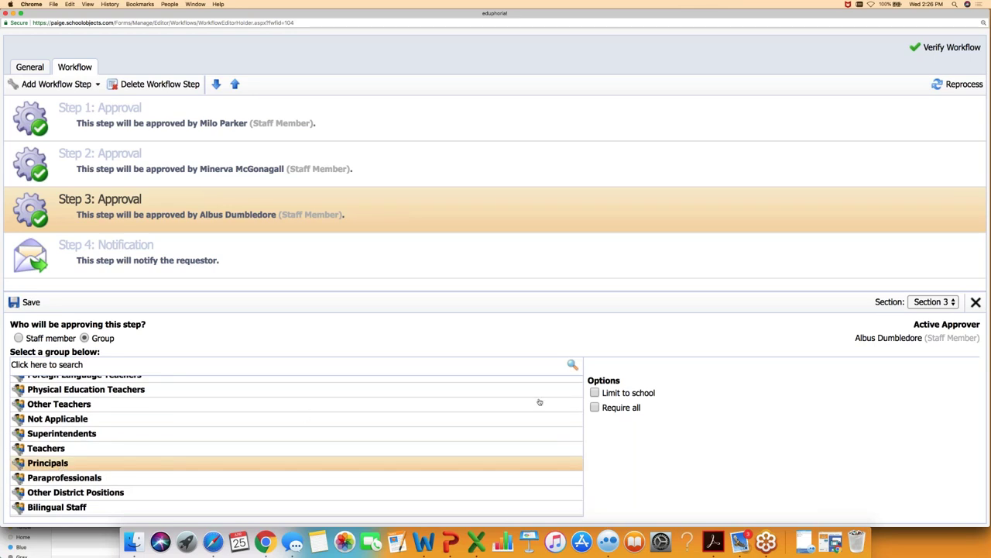
{"action": "left_click", "coordinate": [595, 393]}
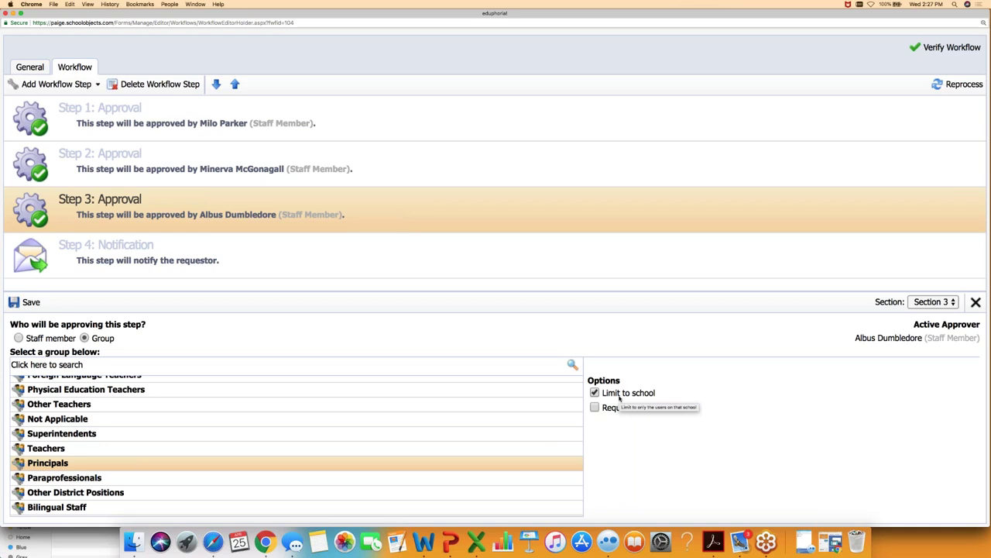
{"action": "scroll", "coordinate": [381, 402], "scroll_direction": "up", "scroll_amount": 10}
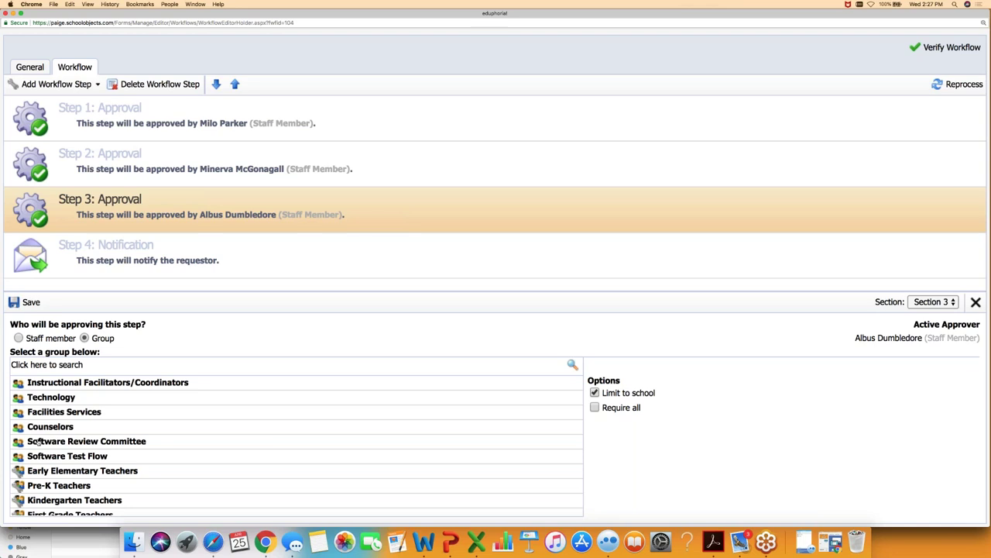
- Change Step 3's approver to Software Review Committee without school limit or Require all, then close the editor
{"action": "left_click", "coordinate": [38, 442]}
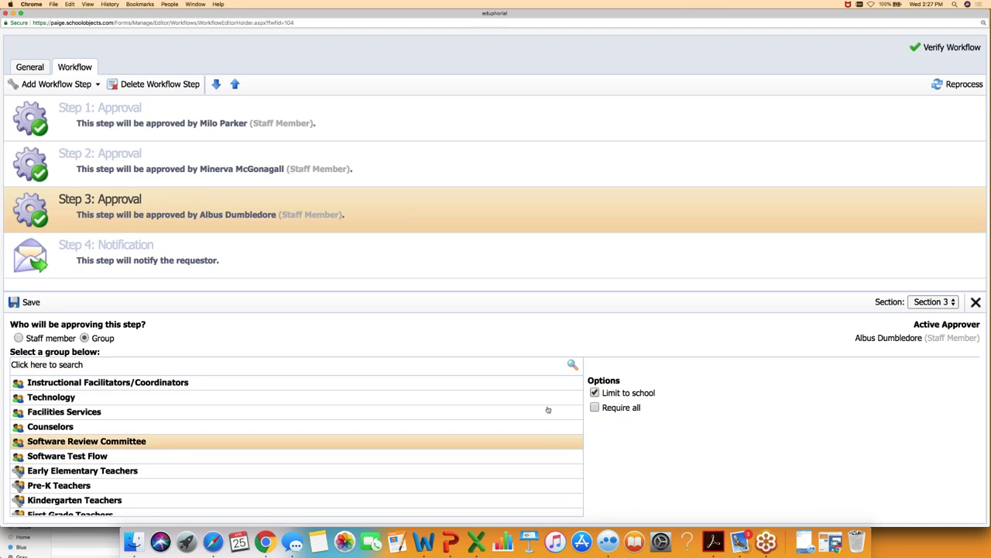
{"action": "left_click", "coordinate": [594, 393]}
{"action": "left_click", "coordinate": [594, 408]}
{"action": "left_click", "coordinate": [595, 407]}
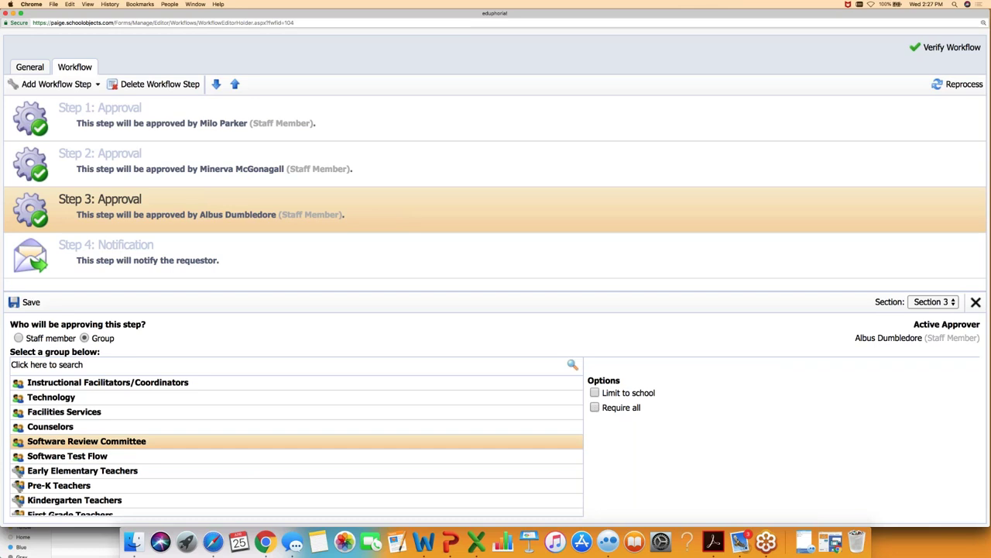
{"action": "left_click", "coordinate": [6, 13]}
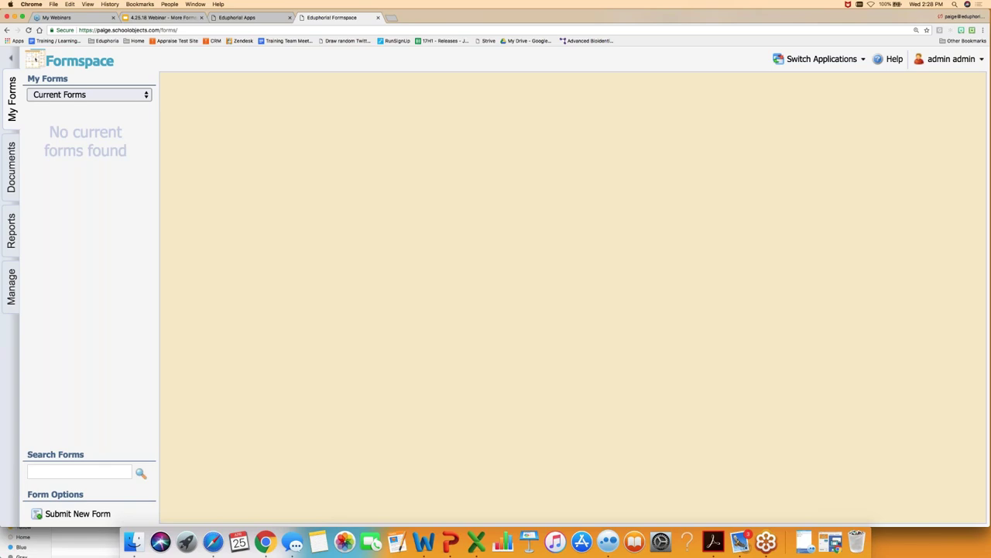
- Show Past Forms and view the submitted IMAT Request Form's workflow approval history
{"action": "left_click", "coordinate": [74, 94]}
{"action": "left_click", "coordinate": [73, 108]}
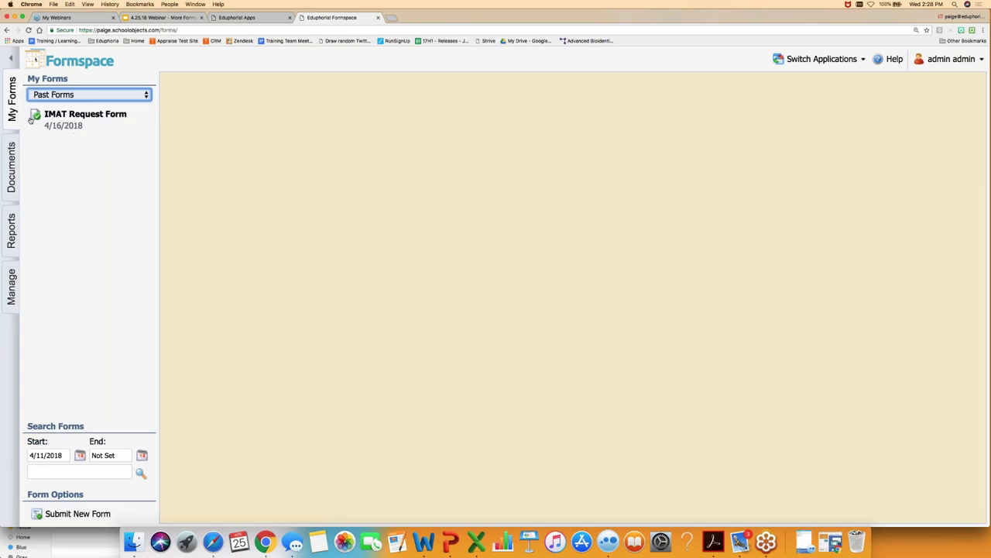
{"action": "left_click", "coordinate": [68, 118]}
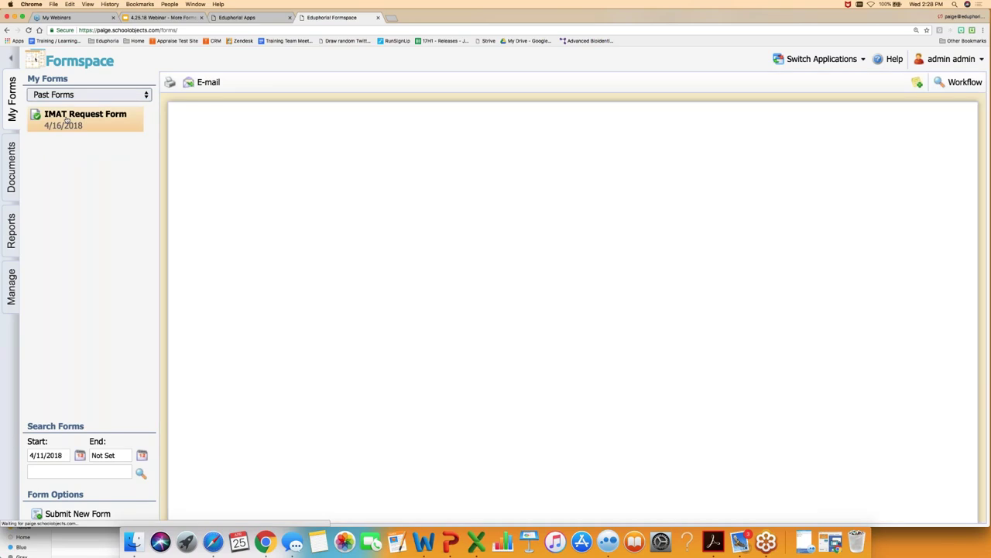
{"action": "left_click", "coordinate": [960, 81]}
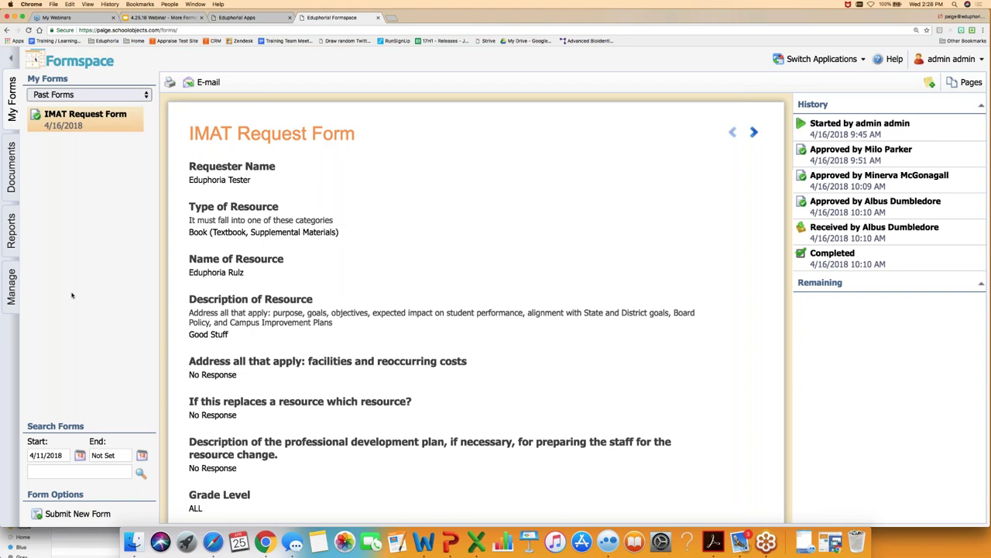
- Reload Formspace and bring up the General Forms list under District Forms
{"action": "left_click", "coordinate": [12, 301]}
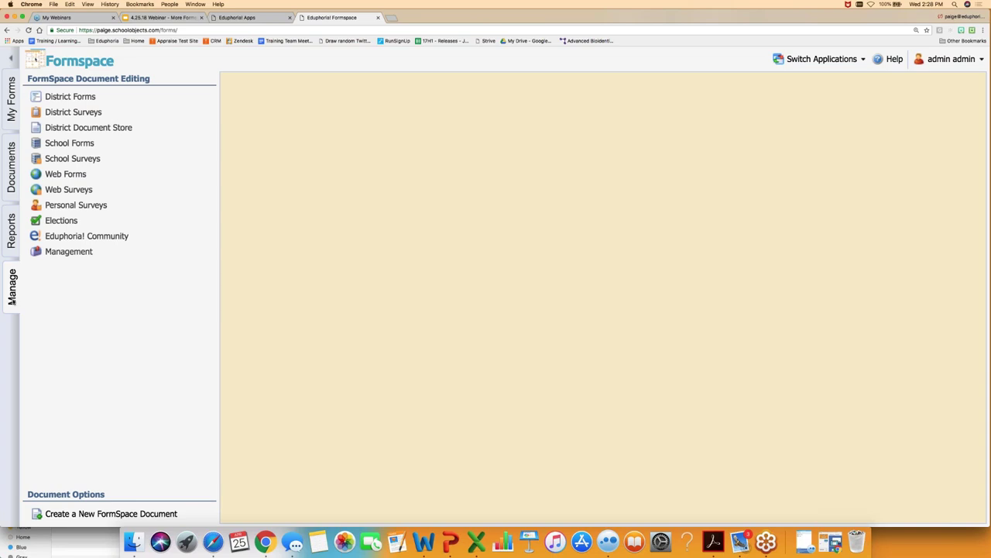
{"action": "left_click", "coordinate": [81, 97]}
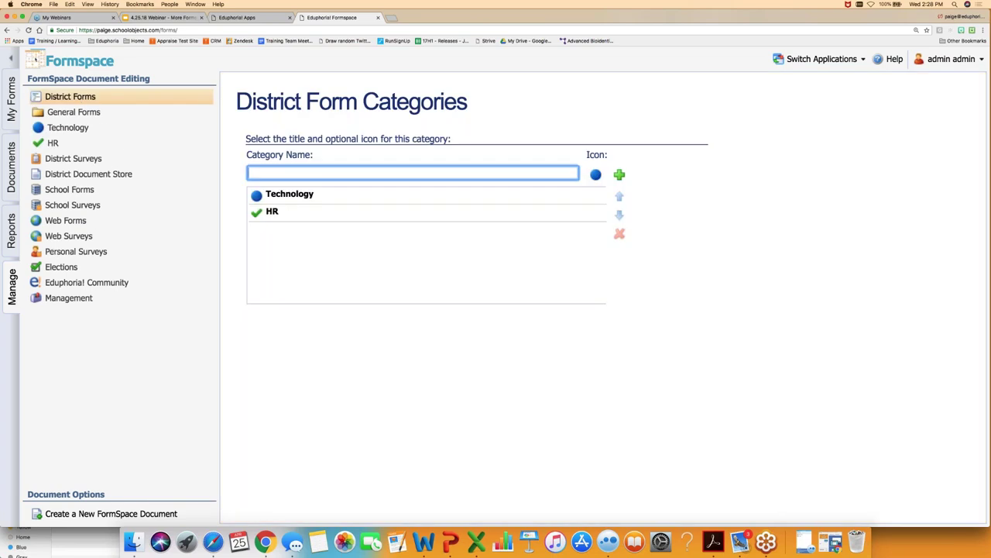
{"action": "left_click", "coordinate": [71, 114]}
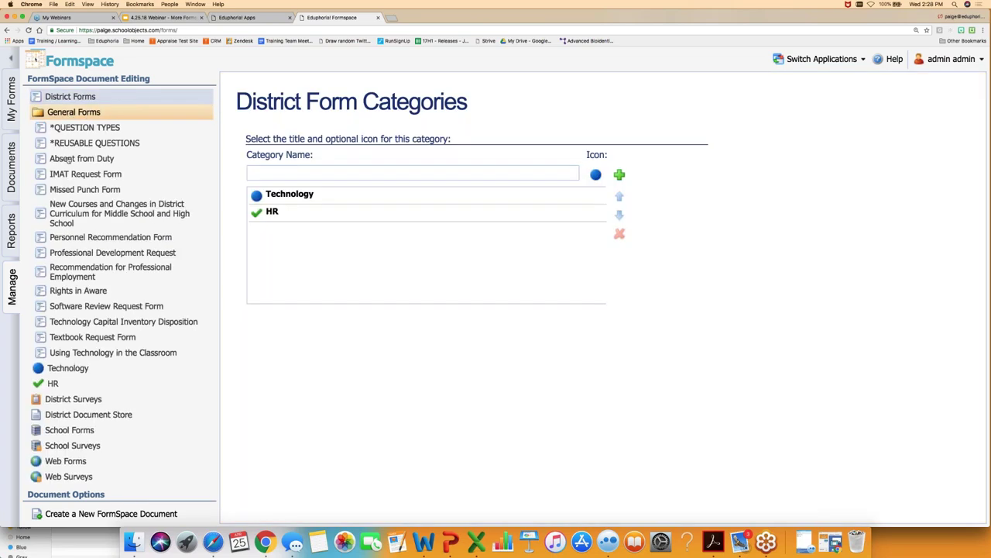
- Open the Absent from Duty form and scroll its questions from Employee Name to Supervisor Approval
{"action": "left_click", "coordinate": [68, 159]}
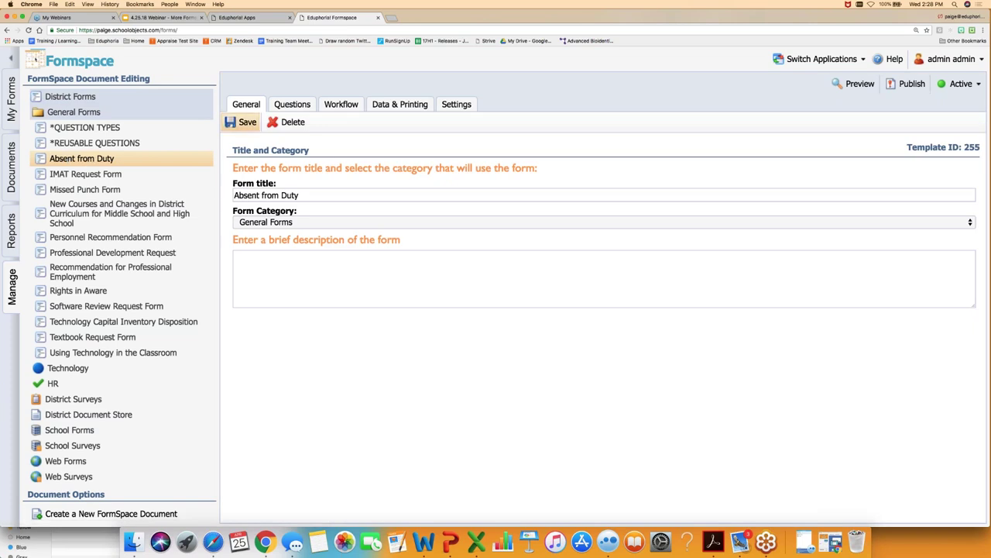
{"action": "left_click", "coordinate": [292, 105]}
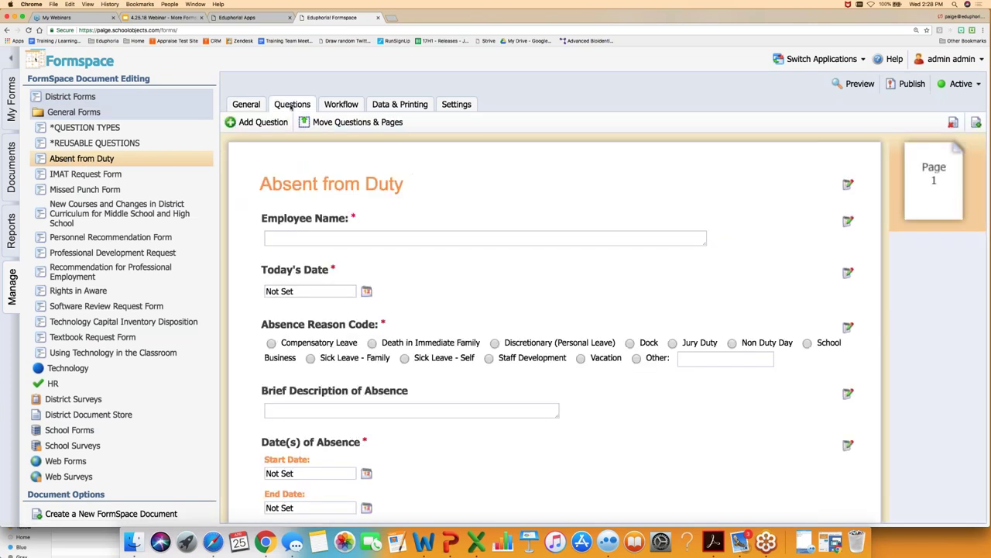
{"action": "scroll", "coordinate": [313, 289], "scroll_direction": "down", "scroll_amount": 1}
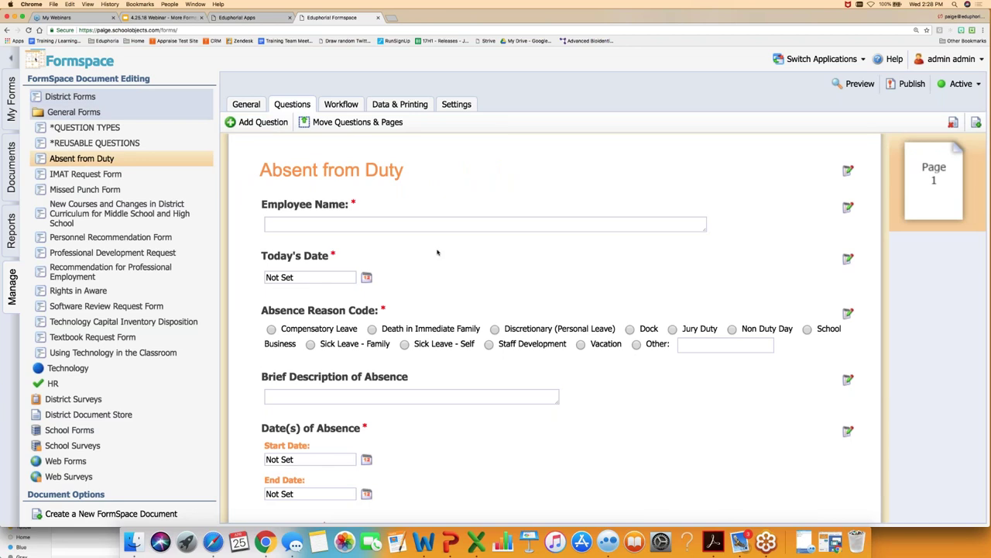
{"action": "scroll", "coordinate": [438, 249], "scroll_direction": "down", "scroll_amount": 4}
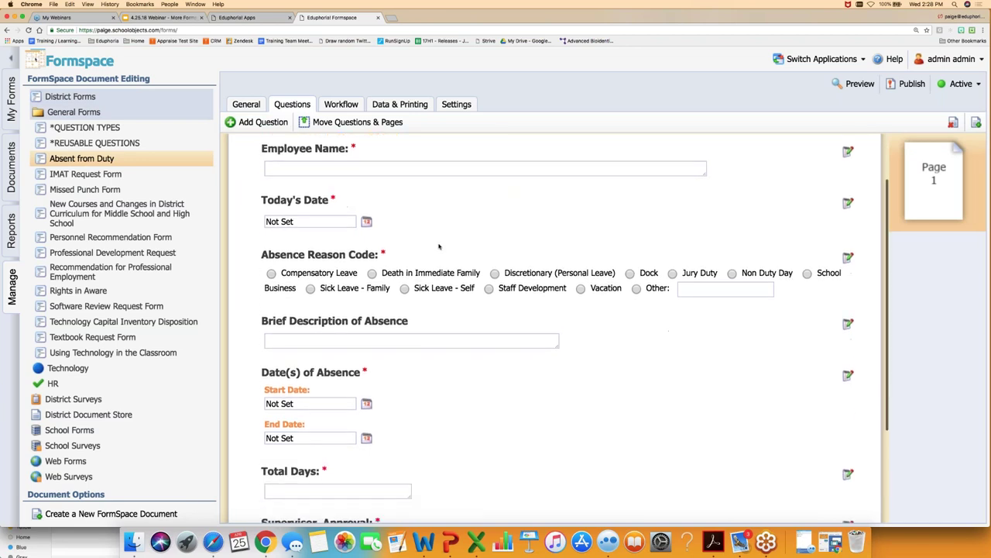
{"action": "scroll", "coordinate": [439, 246], "scroll_direction": "up", "scroll_amount": 3}
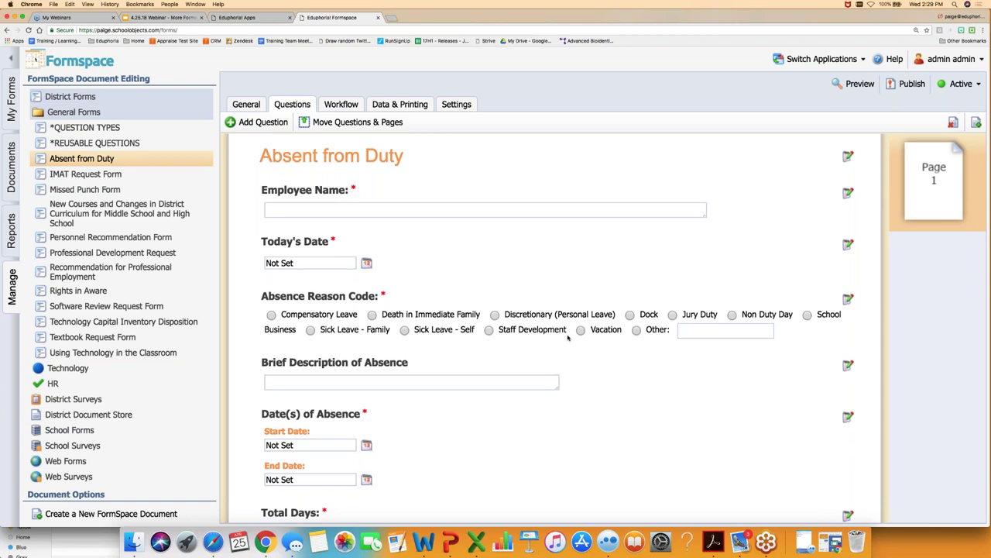
{"action": "scroll", "coordinate": [566, 335], "scroll_direction": "down", "scroll_amount": 5}
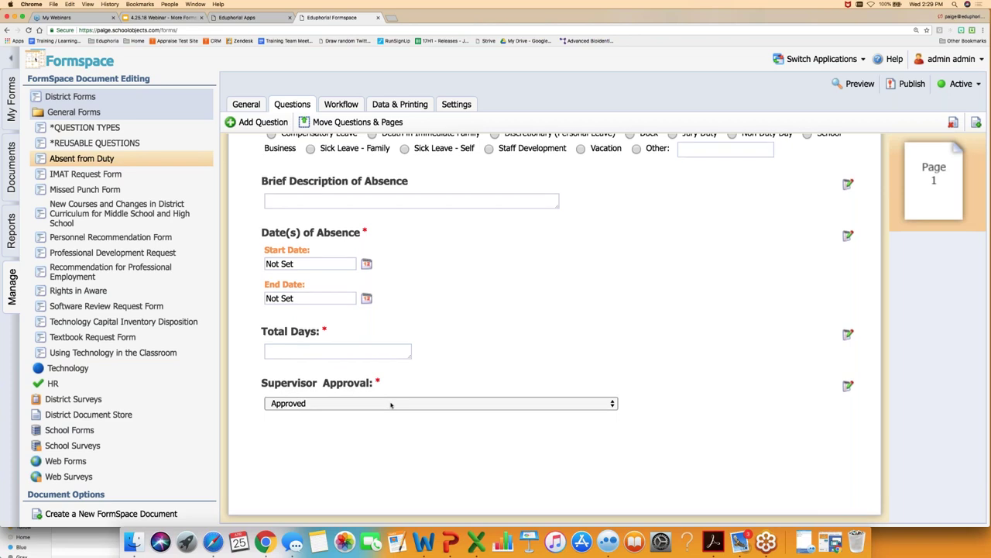
{"action": "scroll", "coordinate": [390, 404], "scroll_direction": "up", "scroll_amount": 5}
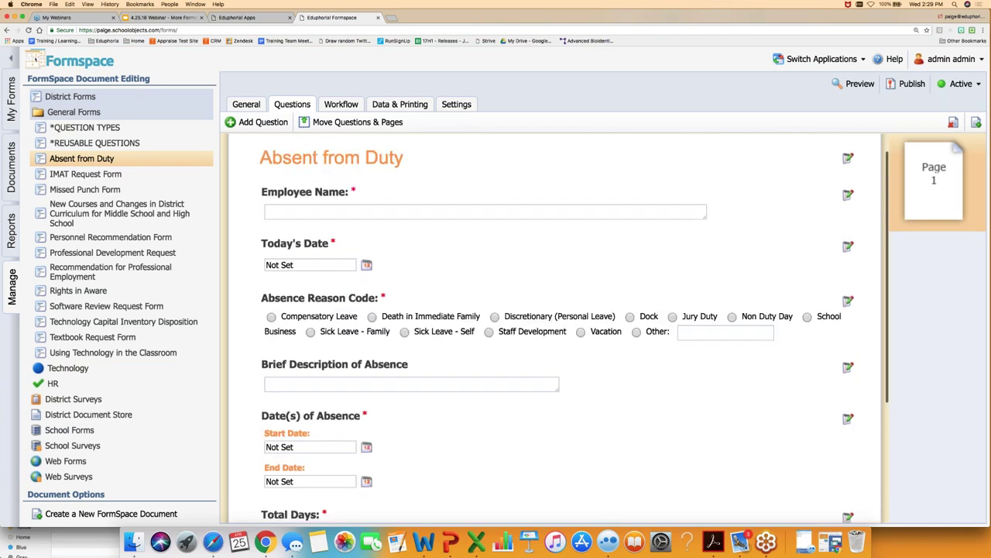
{"action": "scroll", "coordinate": [394, 419], "scroll_direction": "down", "scroll_amount": 5}
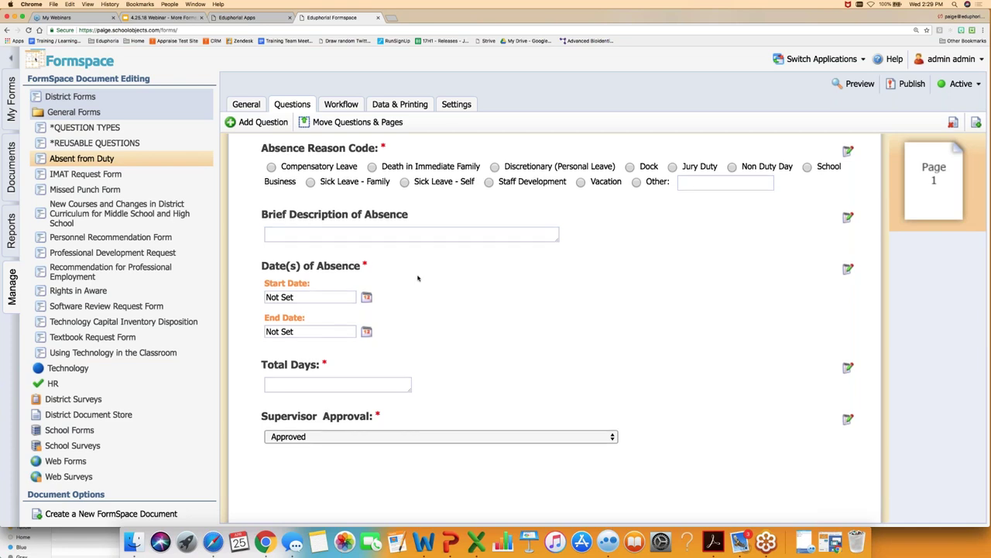
{"action": "scroll", "coordinate": [425, 282], "scroll_direction": "up", "scroll_amount": 5}
{"action": "left_click", "coordinate": [347, 107]}
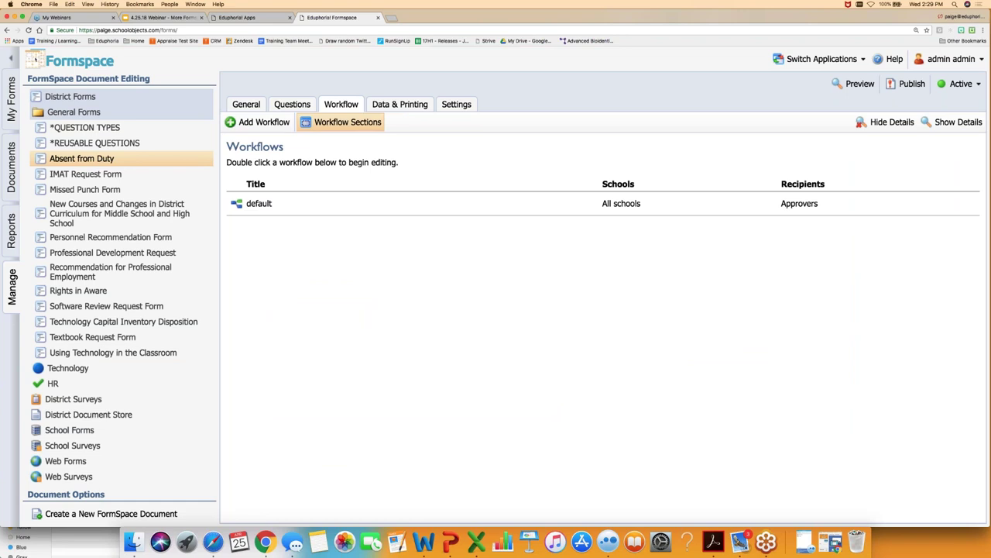
- Open the form's workflow sections and delete the existing Section 2 and Section 1
{"action": "left_click", "coordinate": [334, 126]}
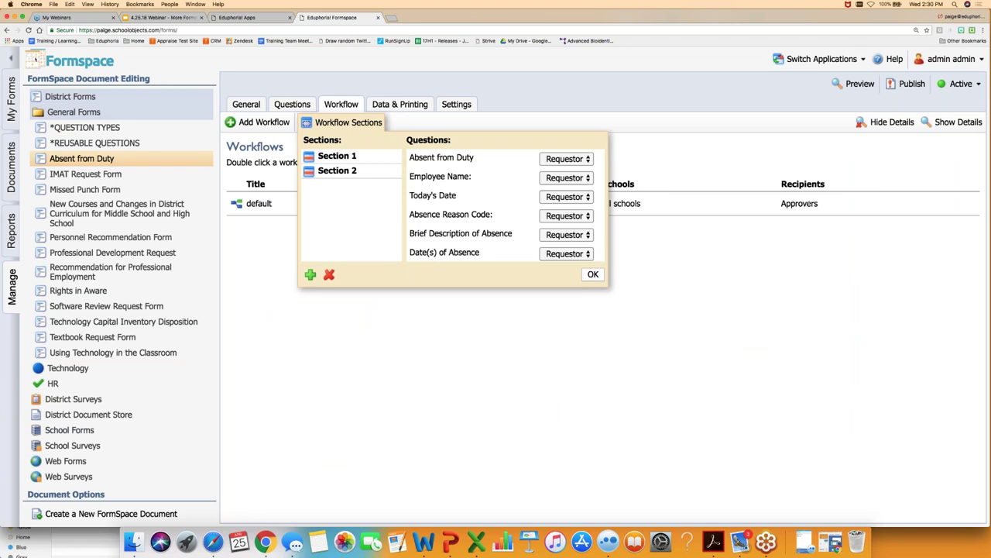
{"action": "left_click", "coordinate": [326, 171]}
{"action": "left_click", "coordinate": [330, 274]}
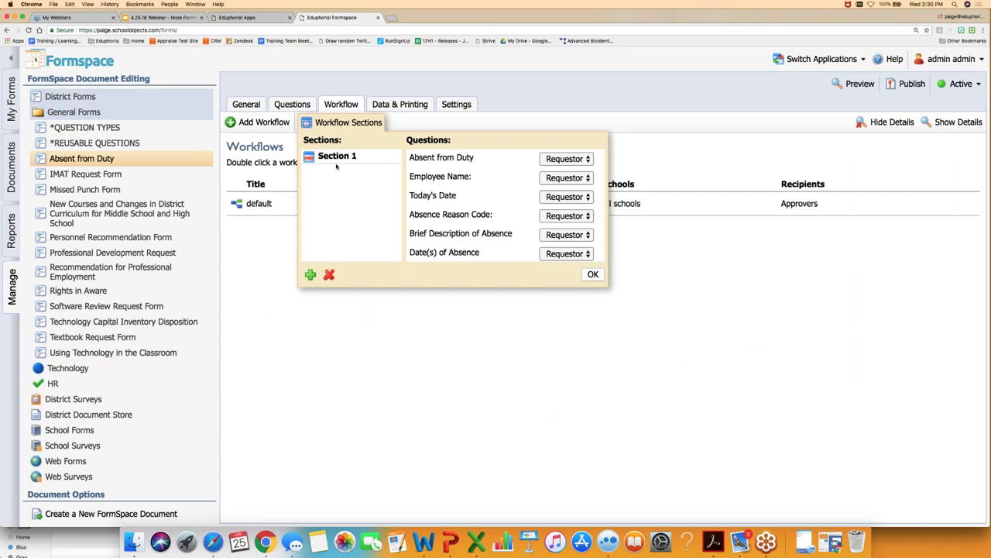
{"action": "left_click", "coordinate": [333, 157]}
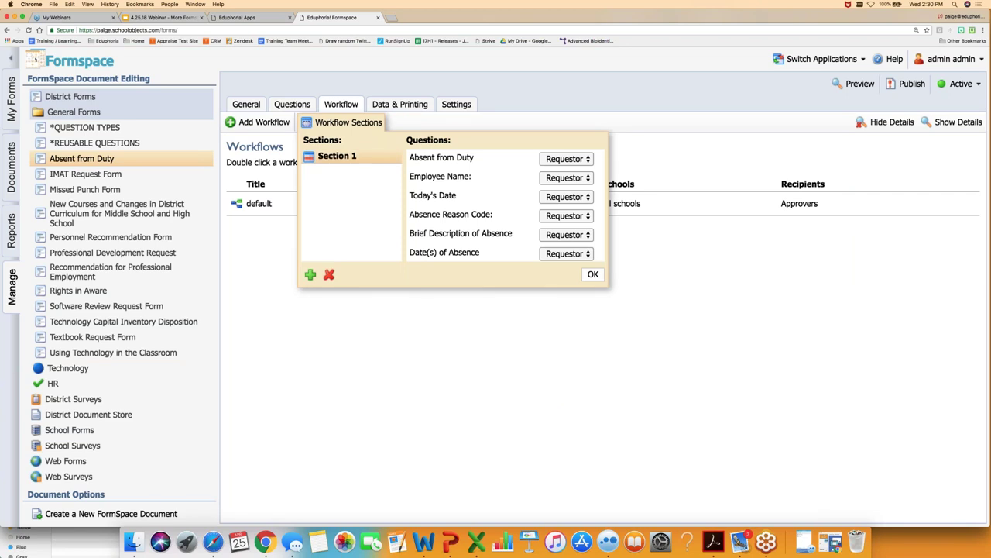
{"action": "left_click", "coordinate": [328, 276]}
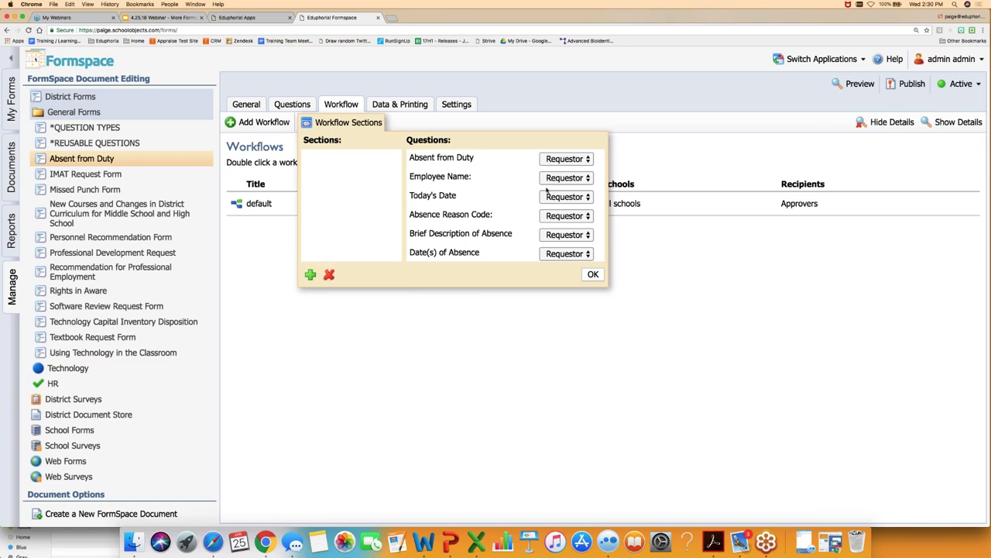
{"action": "scroll", "coordinate": [546, 195], "scroll_direction": "down", "scroll_amount": 3}
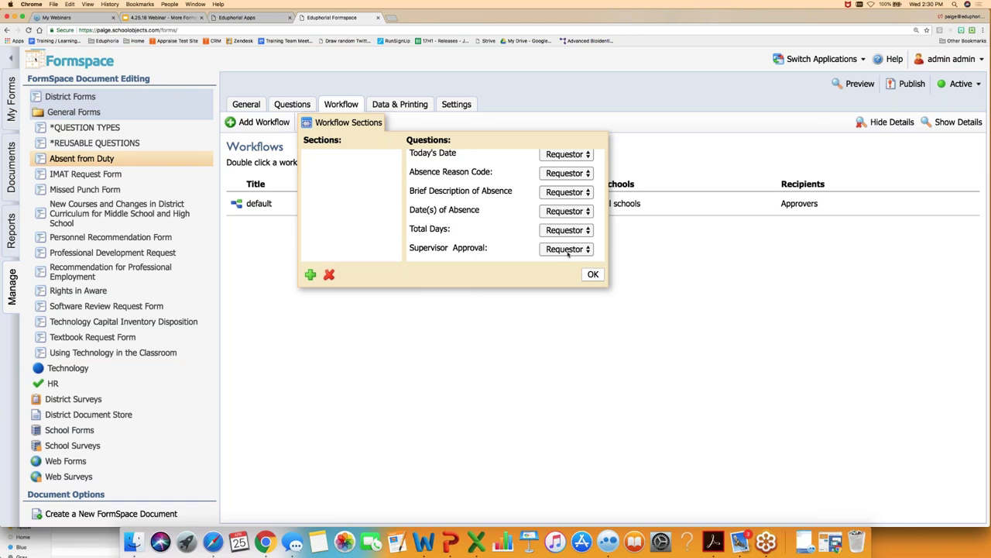
- Add a new workflow section, assign Supervisor Approval to Section 1, and confirm
{"action": "left_click", "coordinate": [310, 274]}
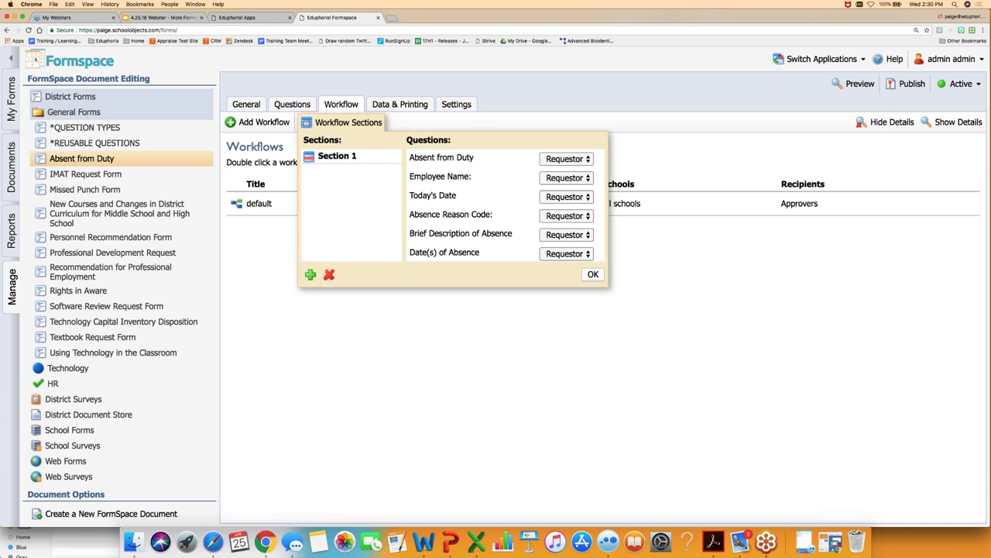
{"action": "scroll", "coordinate": [556, 243], "scroll_direction": "down", "scroll_amount": 3}
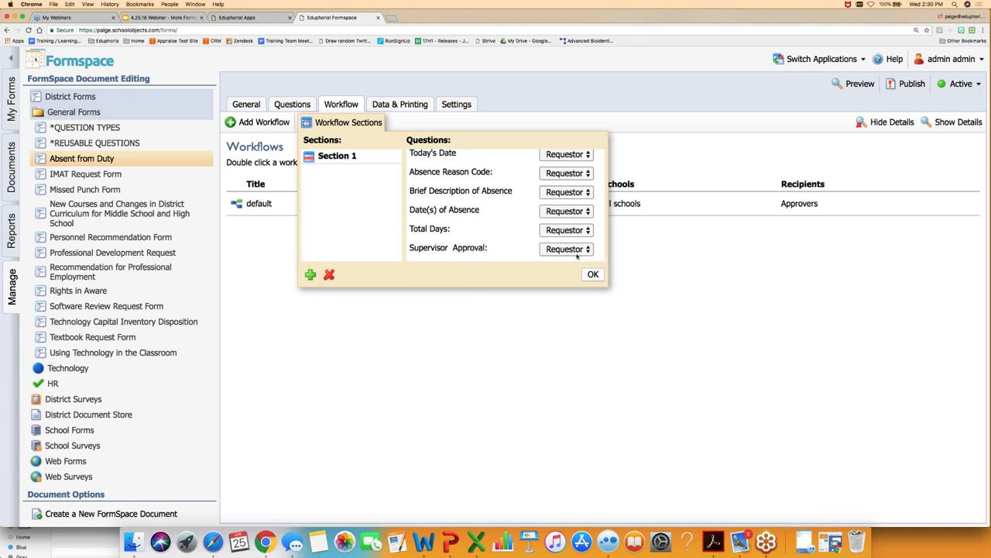
{"action": "left_click", "coordinate": [581, 250]}
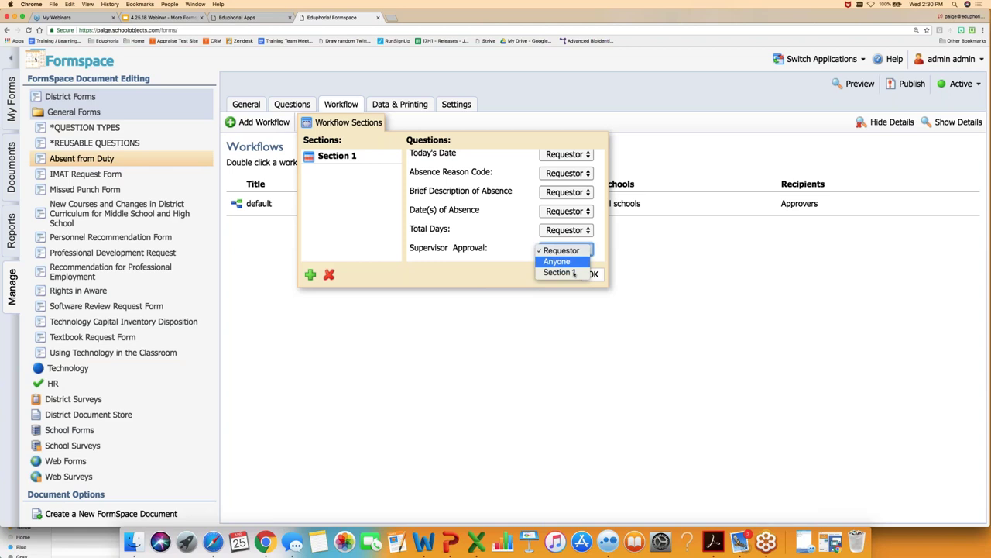
{"action": "left_click", "coordinate": [574, 273]}
{"action": "scroll", "coordinate": [564, 186], "scroll_direction": "up", "scroll_amount": 3}
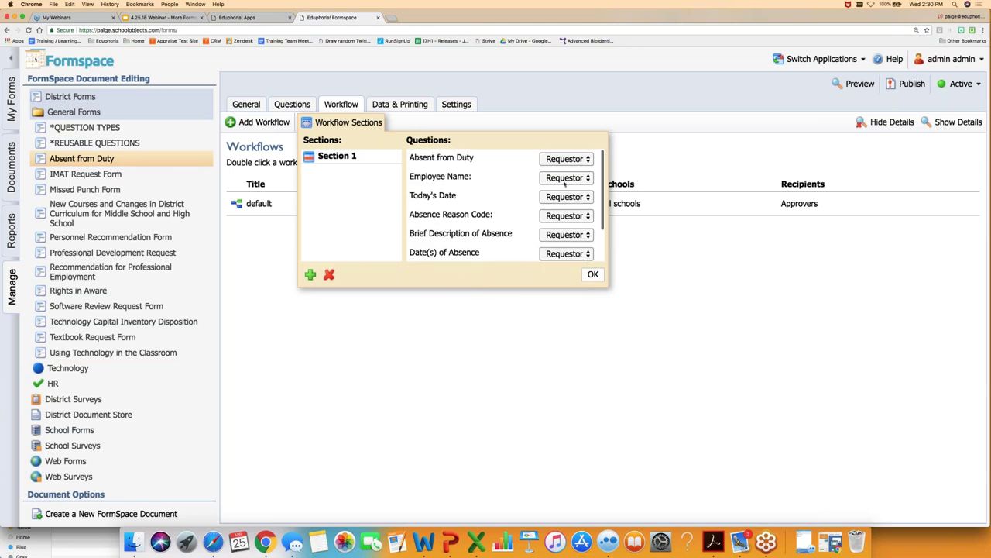
{"action": "scroll", "coordinate": [560, 217], "scroll_direction": "down", "scroll_amount": 2}
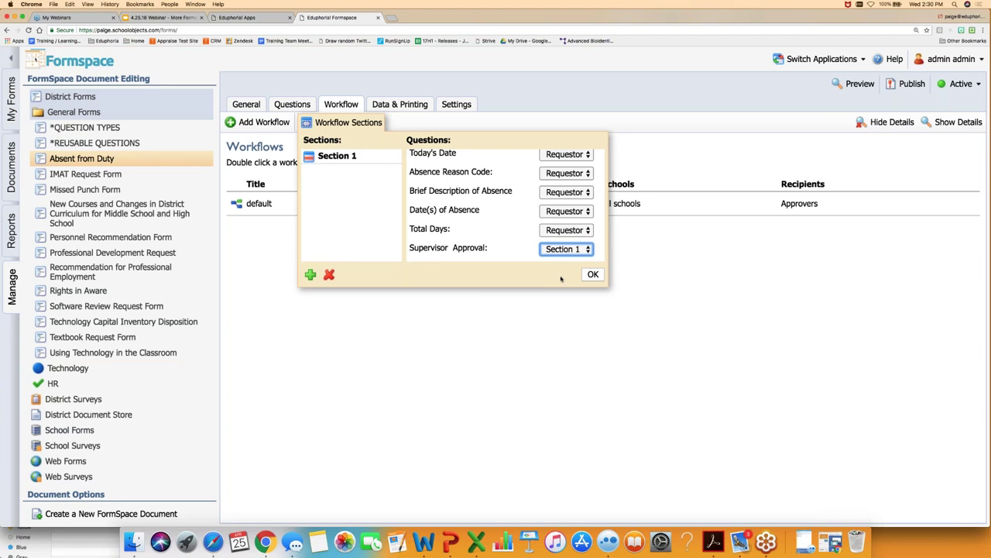
{"action": "left_click", "coordinate": [594, 275]}
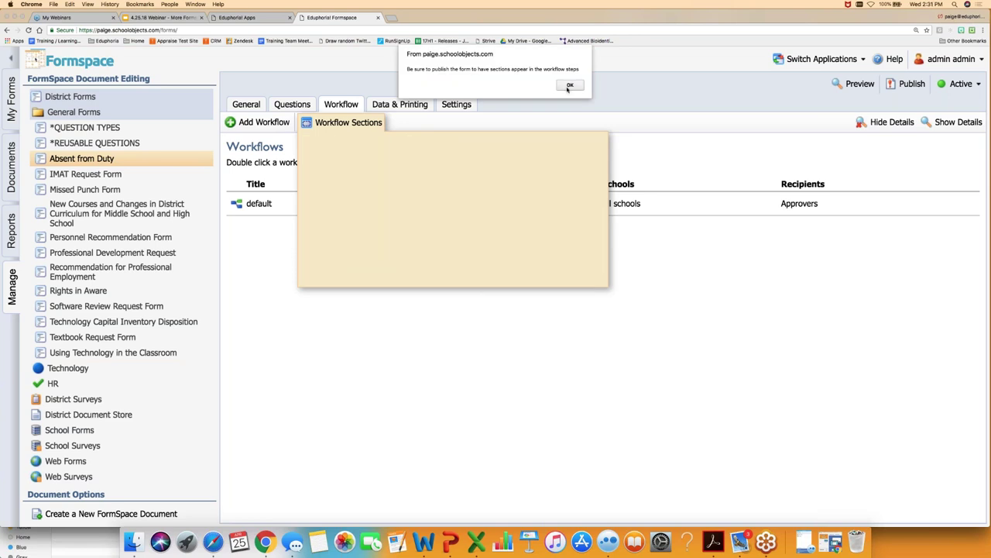
- Dismiss the publishing alert and publish the Absent from Duty form's changes
{"action": "left_click", "coordinate": [569, 86]}
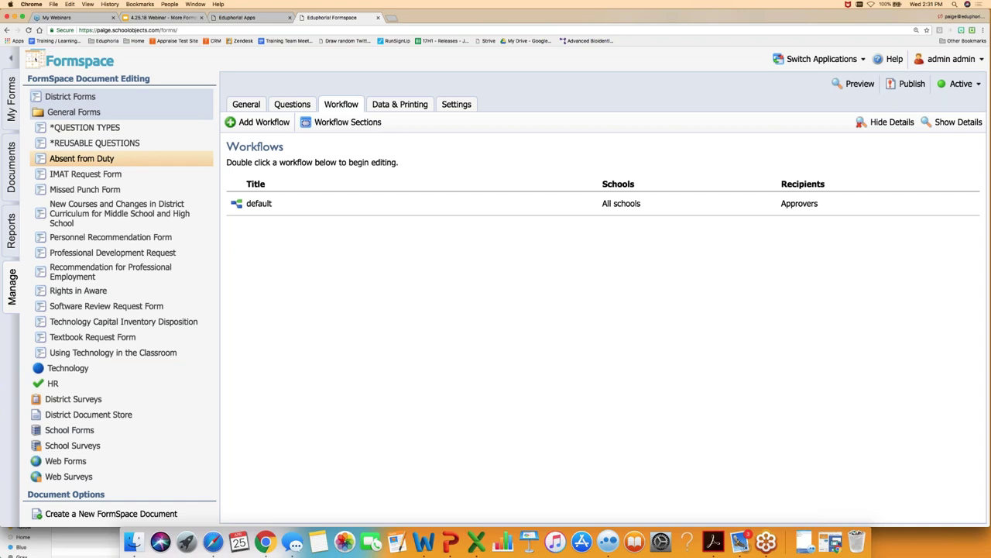
{"action": "left_click", "coordinate": [903, 85]}
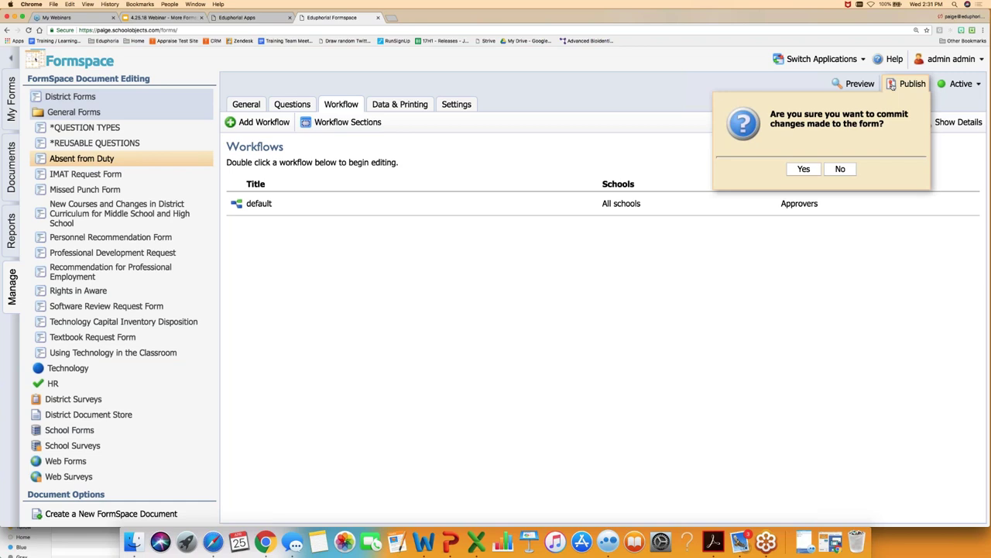
{"action": "left_click", "coordinate": [805, 168]}
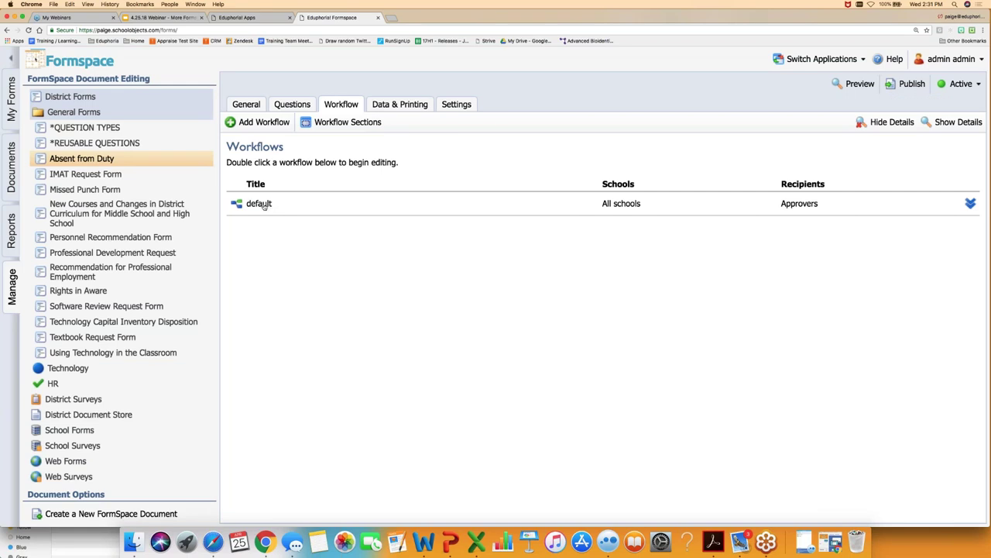
- Open the default workflow's Step 1 and assign it to Section 1
{"action": "double_click", "coordinate": [264, 205]}
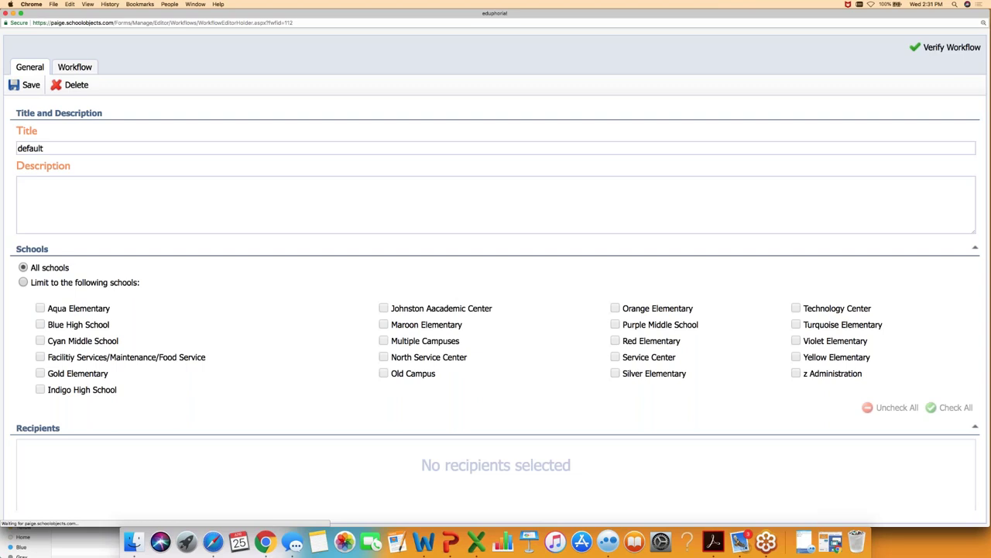
{"action": "left_click", "coordinate": [89, 68]}
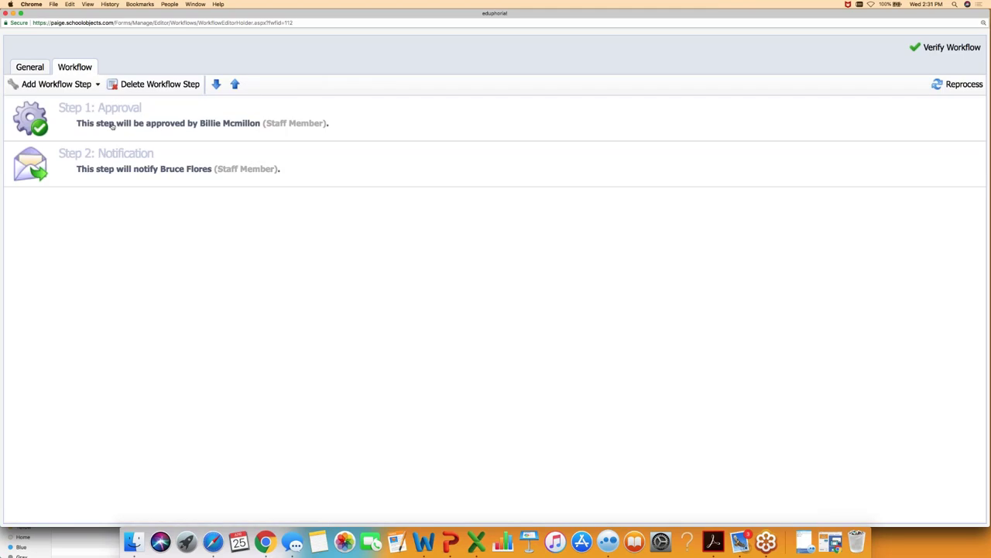
{"action": "left_click", "coordinate": [113, 126]}
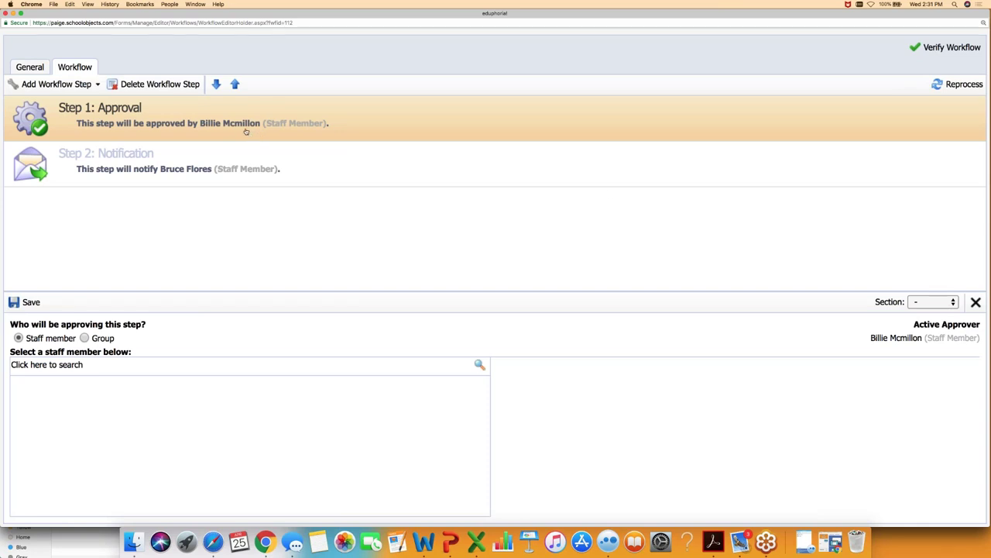
{"action": "left_click", "coordinate": [937, 302]}
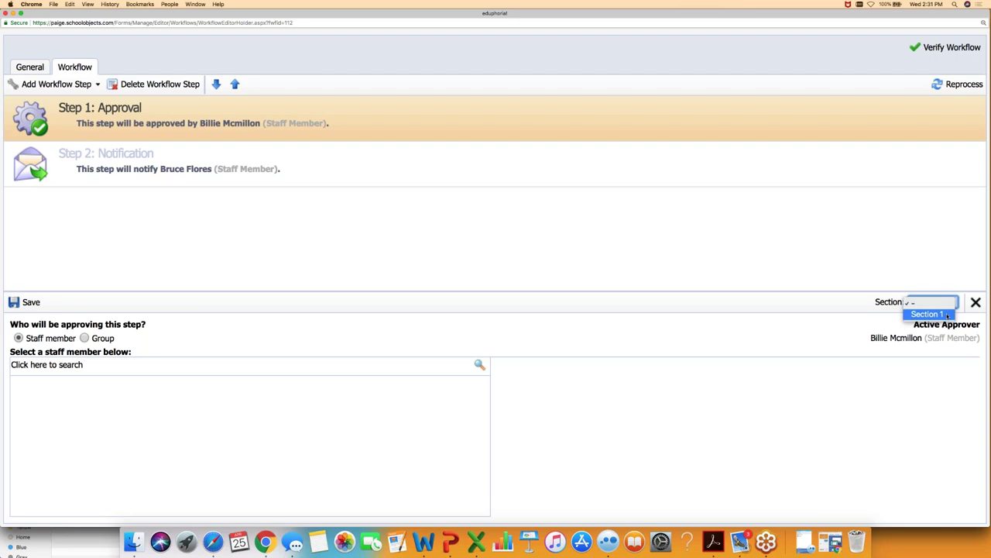
{"action": "left_click", "coordinate": [947, 315]}
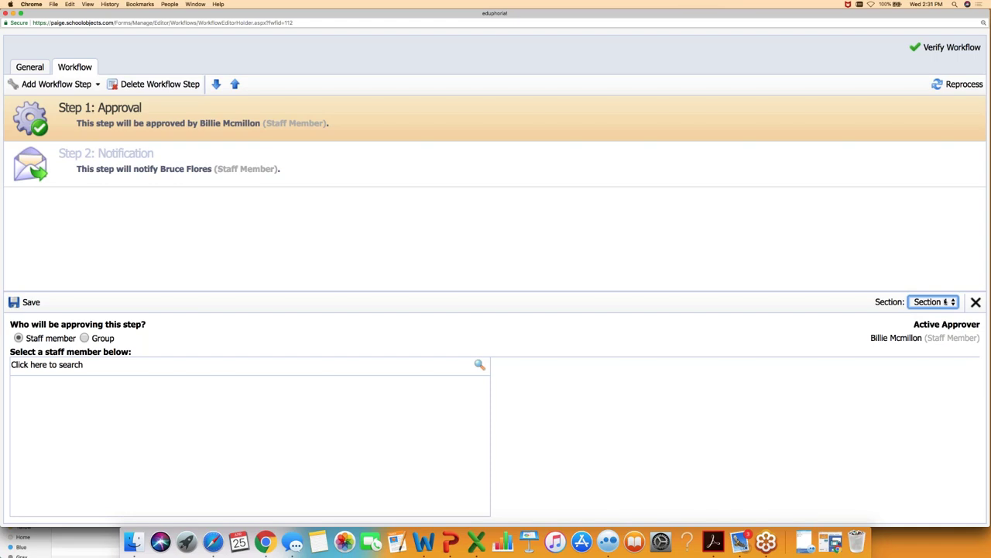
- Search staff for the new approver, save them as Step 1's approver, and close the editor
{"action": "left_click", "coordinate": [54, 363]}
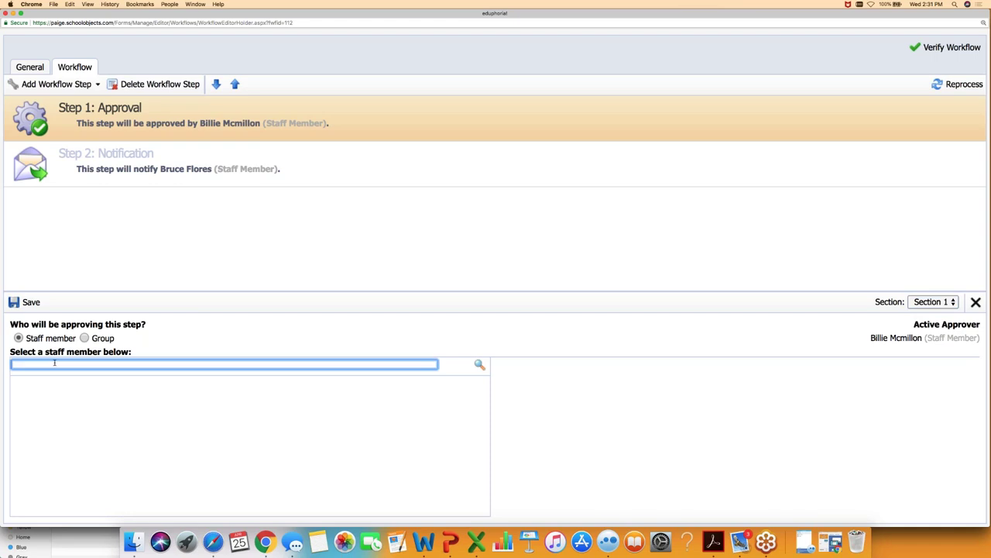
{"action": "type", "text": "bruce"}
{"action": "key", "text": "BackSpace"}
{"action": "key", "text": "BackSpace"}
{"action": "key", "text": "BackSpace"}
{"action": "key", "text": "BackSpace"}
{"action": "key", "text": "BackSpace"}
{"action": "type", "text": "milo"}
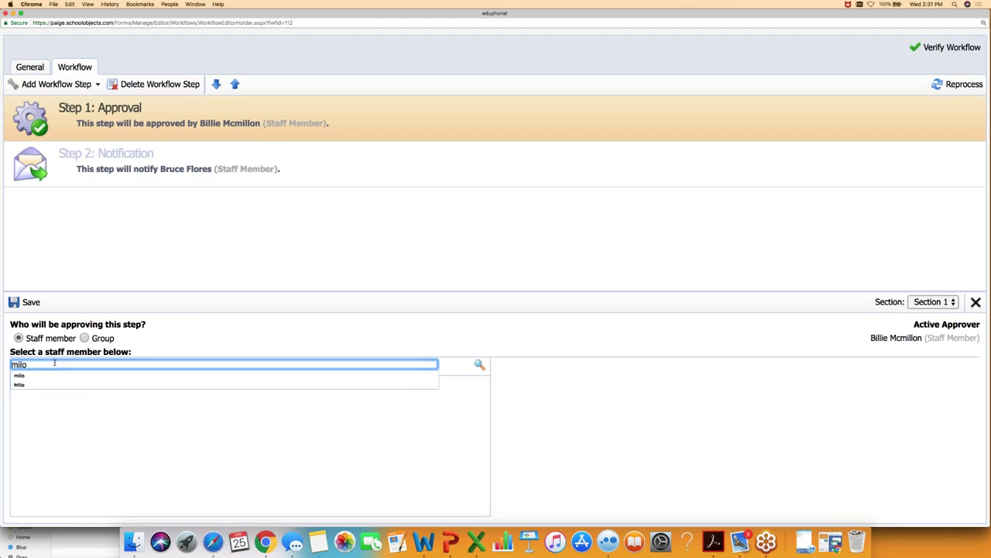
{"action": "key", "text": "Return"}
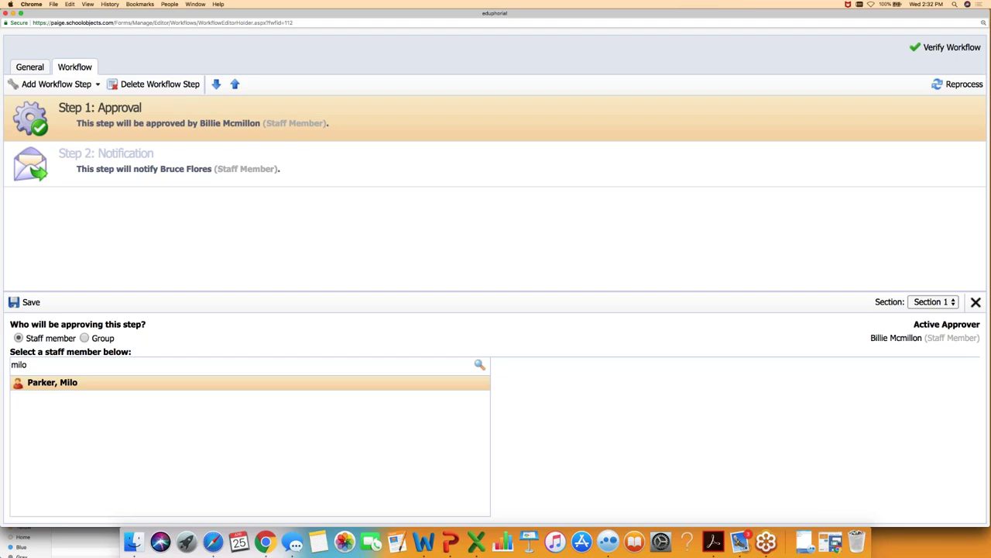
{"action": "left_click", "coordinate": [27, 302]}
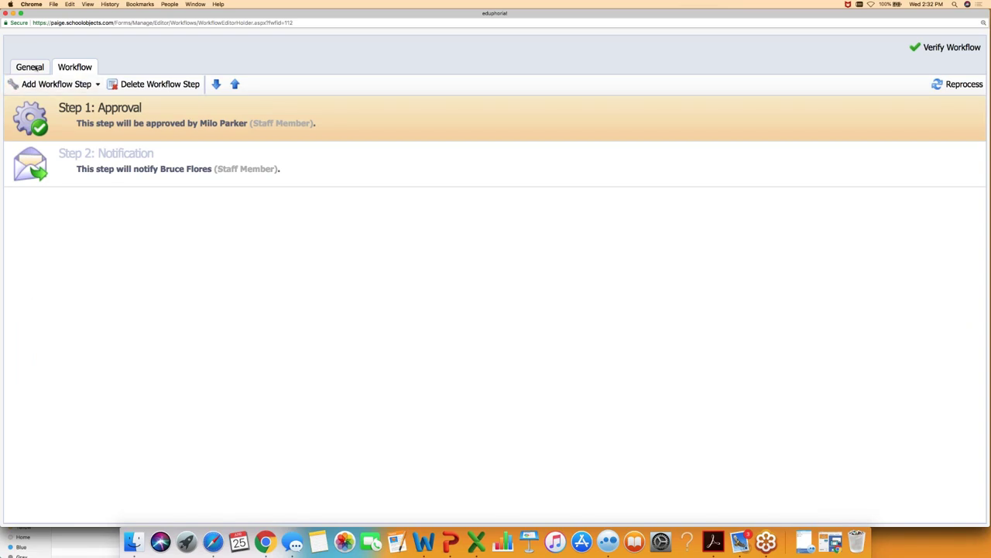
{"action": "left_click", "coordinate": [5, 13]}
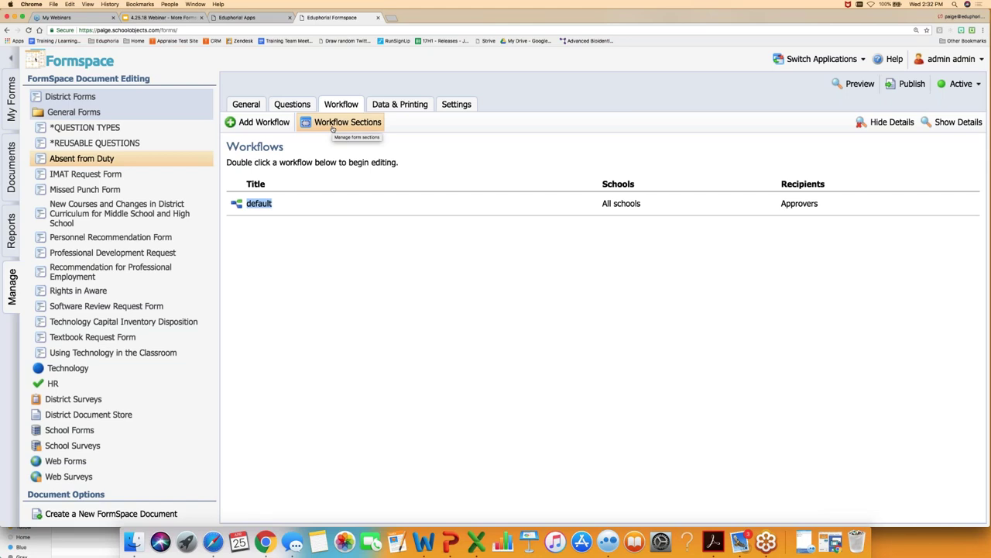
- Open the default workflow's settings, then close them again
{"action": "mouse_move", "coordinate": [335, 200]}
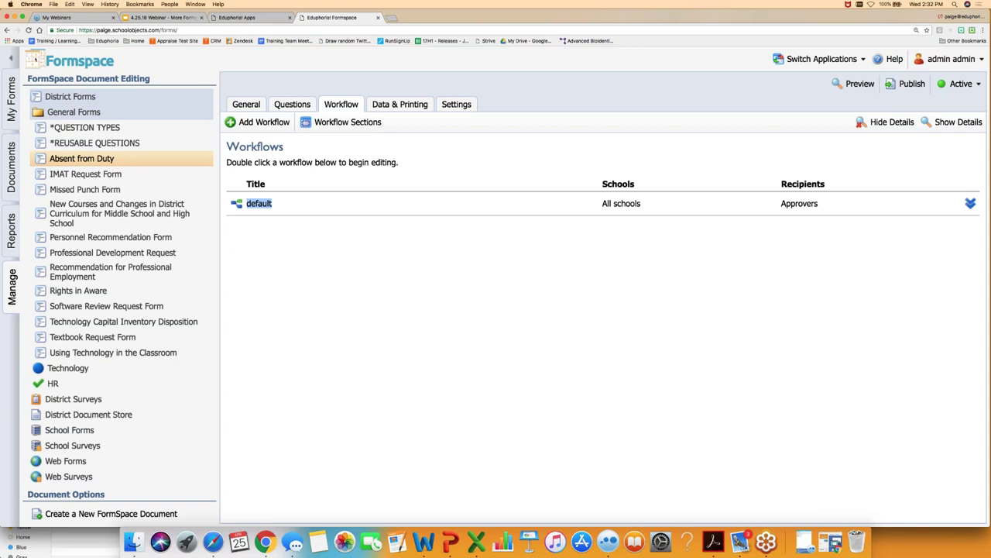
{"action": "double_click", "coordinate": [255, 204]}
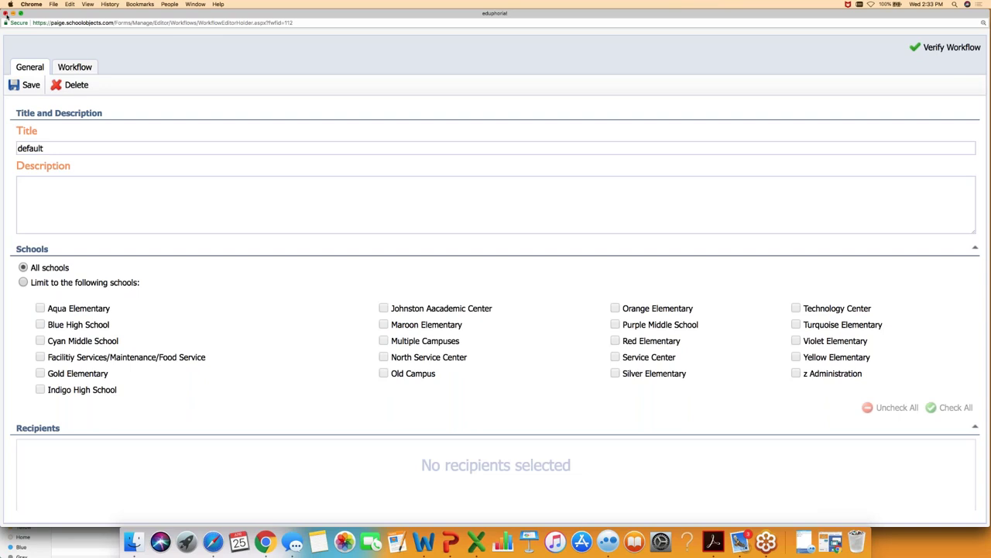
{"action": "left_click", "coordinate": [5, 14]}
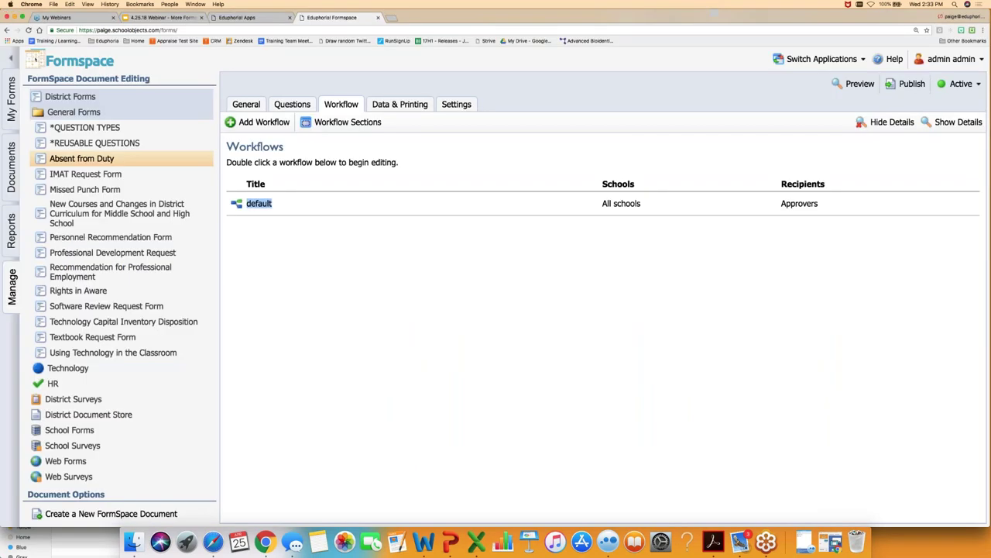
- Select the IMAT Request Form, show its workflows, and open Secondary Schools for editing
{"action": "left_click", "coordinate": [85, 174]}
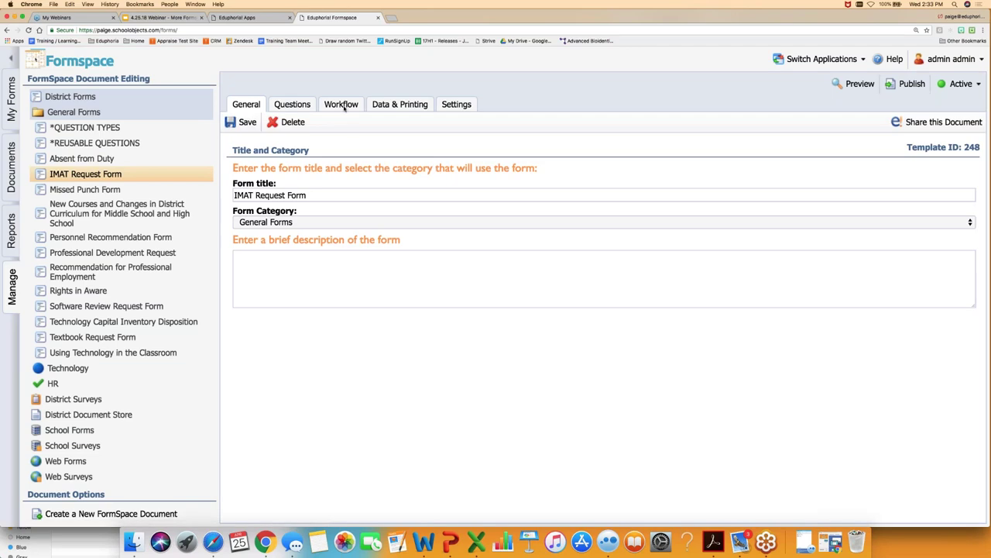
{"action": "left_click", "coordinate": [344, 106]}
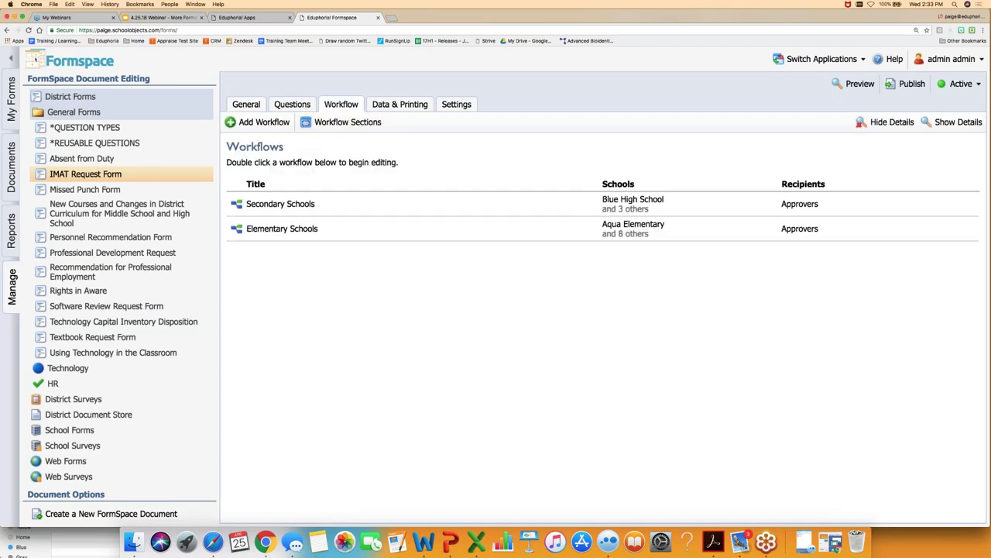
{"action": "double_click", "coordinate": [293, 204]}
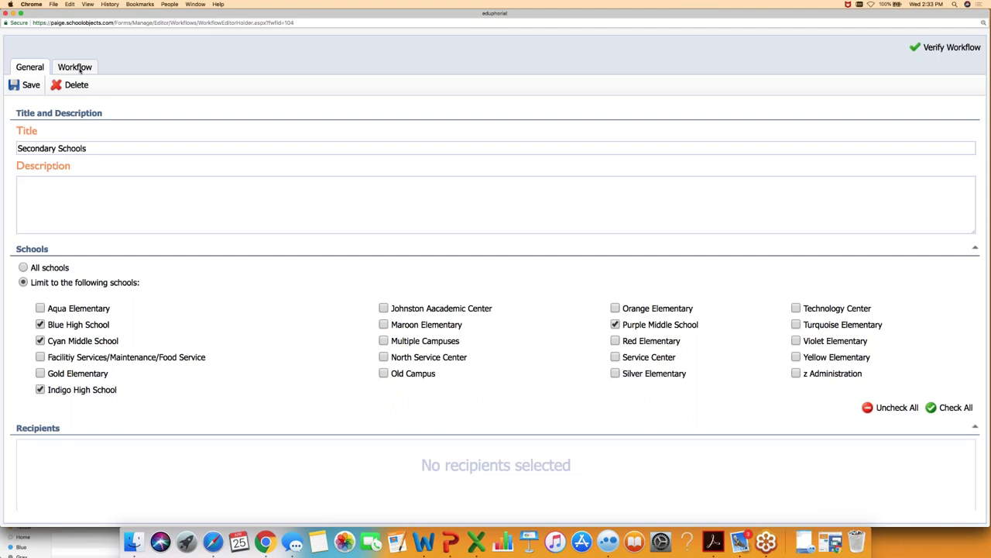
- Check the approver settings for Step 1: Approval, then close the Secondary Schools editor
{"action": "left_click", "coordinate": [78, 68]}
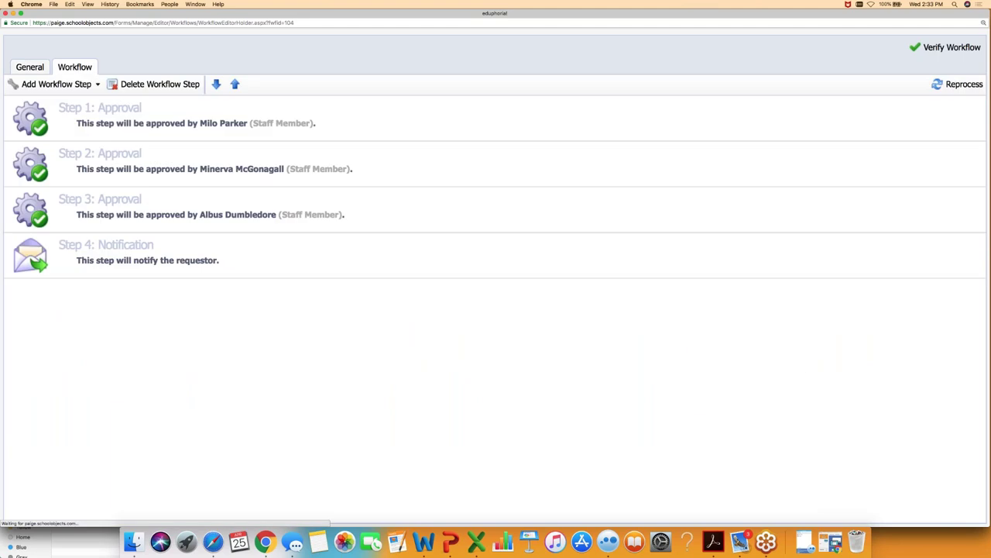
{"action": "left_click", "coordinate": [95, 122]}
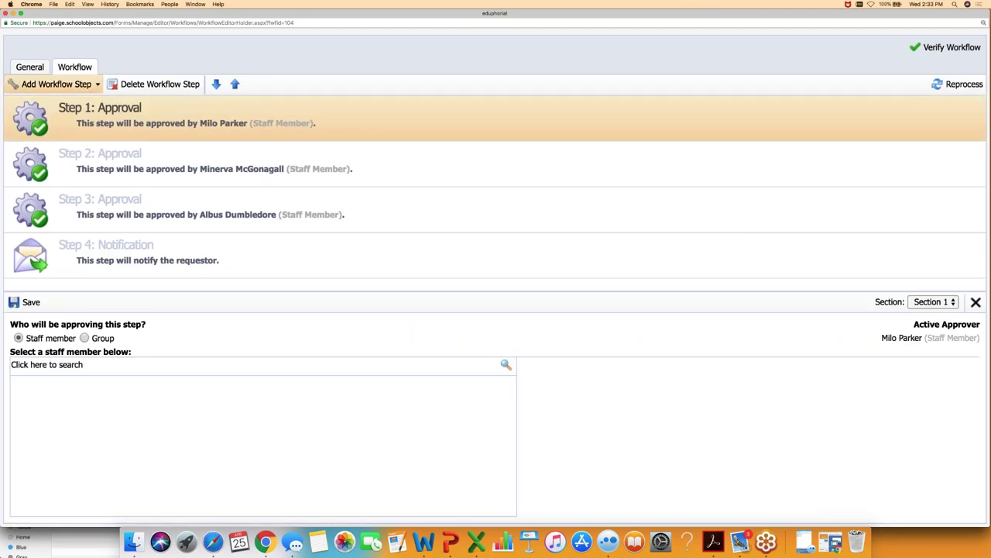
{"action": "left_click", "coordinate": [5, 13]}
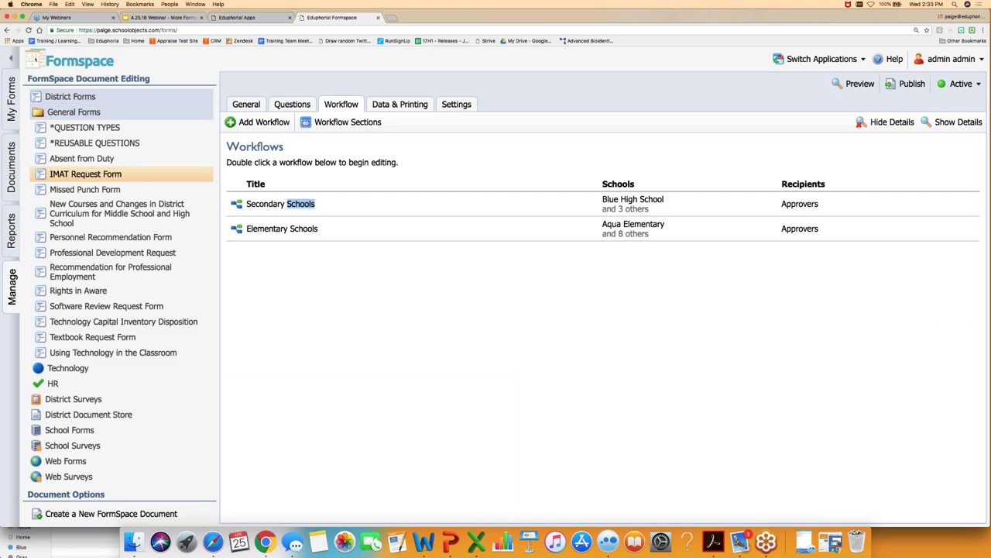
- Open the Missed Punch Form's Default workflow, view Step 1's approvers, and close the editor
{"action": "left_click", "coordinate": [84, 189]}
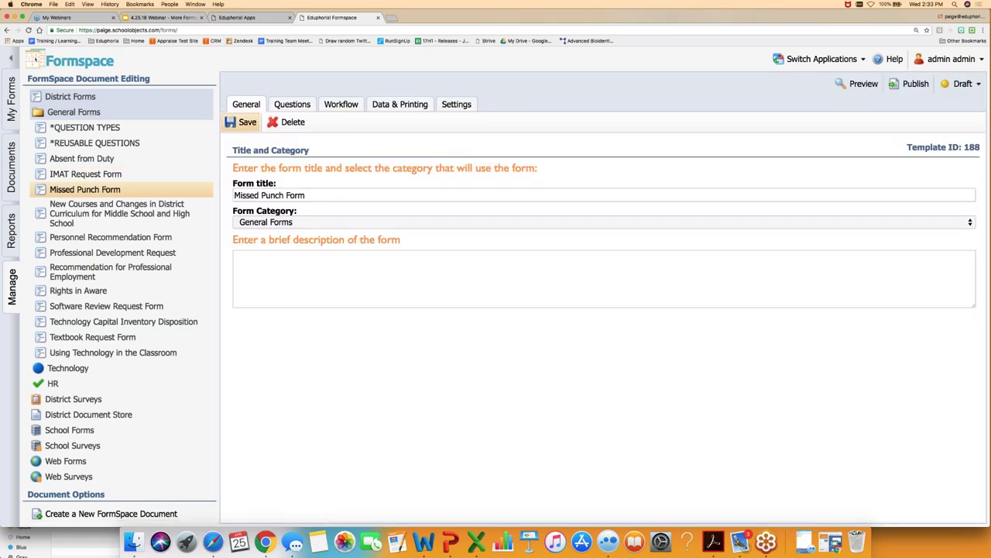
{"action": "left_click", "coordinate": [342, 105]}
{"action": "double_click", "coordinate": [261, 203]}
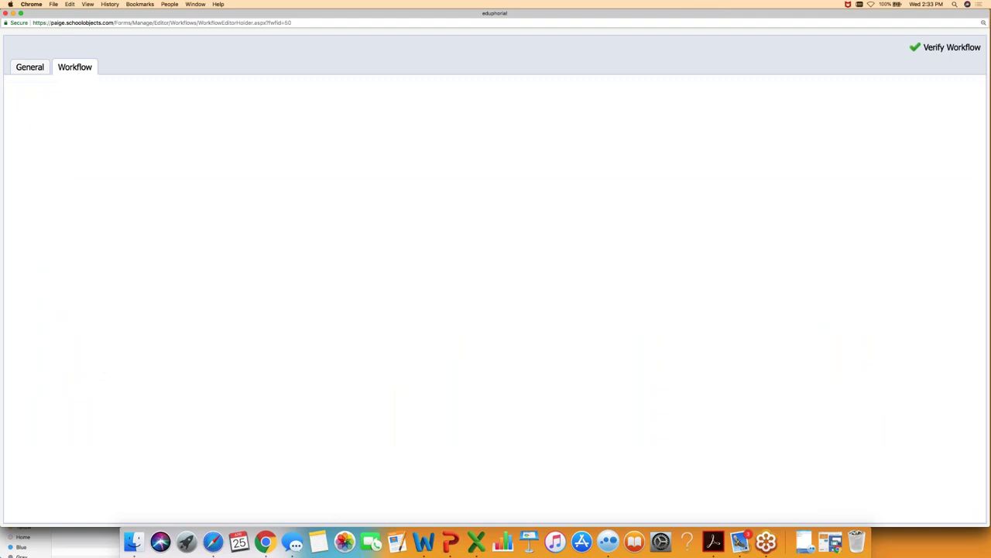
{"action": "left_click", "coordinate": [90, 111]}
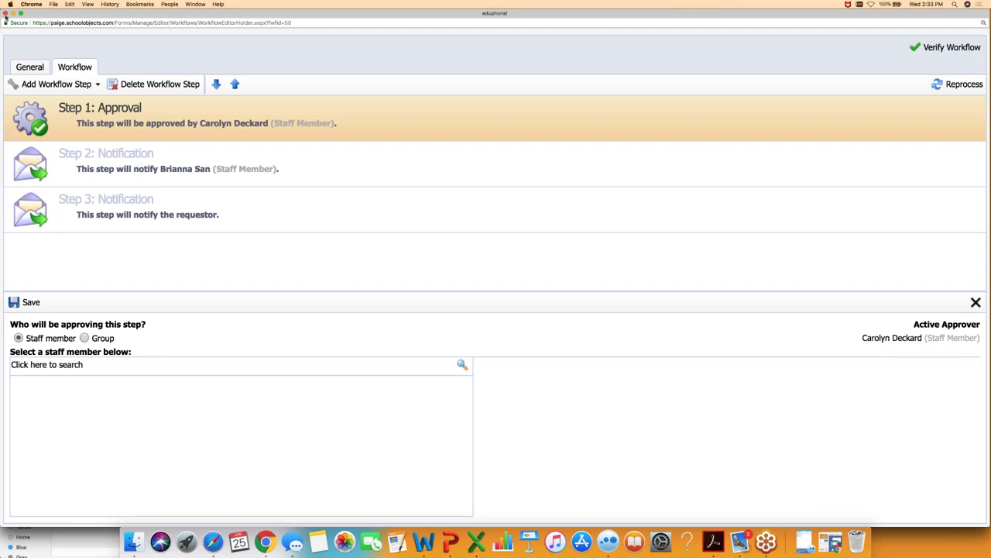
{"action": "left_click", "coordinate": [5, 14]}
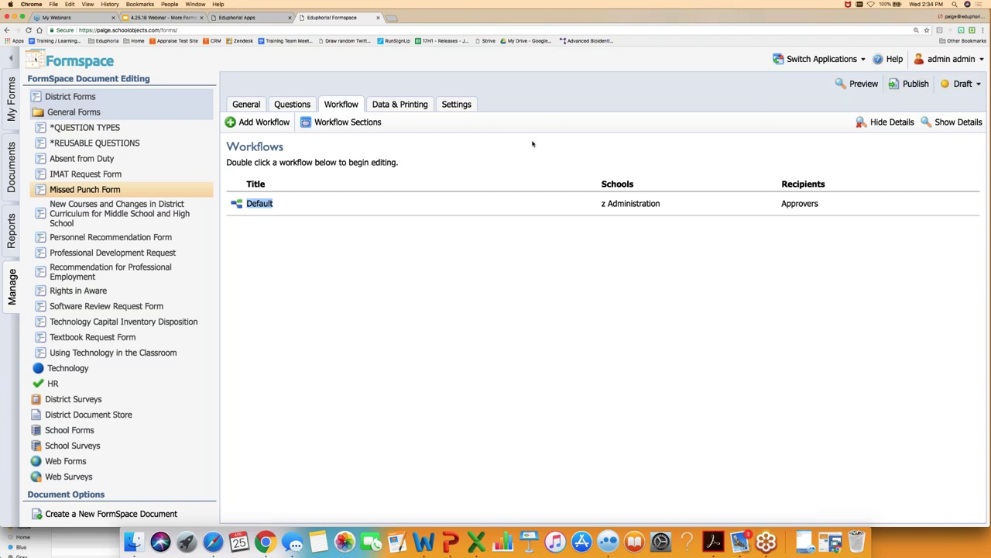
- Browse the General Forms under My Forms > Submit New Form, then return to Manage
{"action": "left_click", "coordinate": [11, 114]}
{"action": "left_click", "coordinate": [49, 517]}
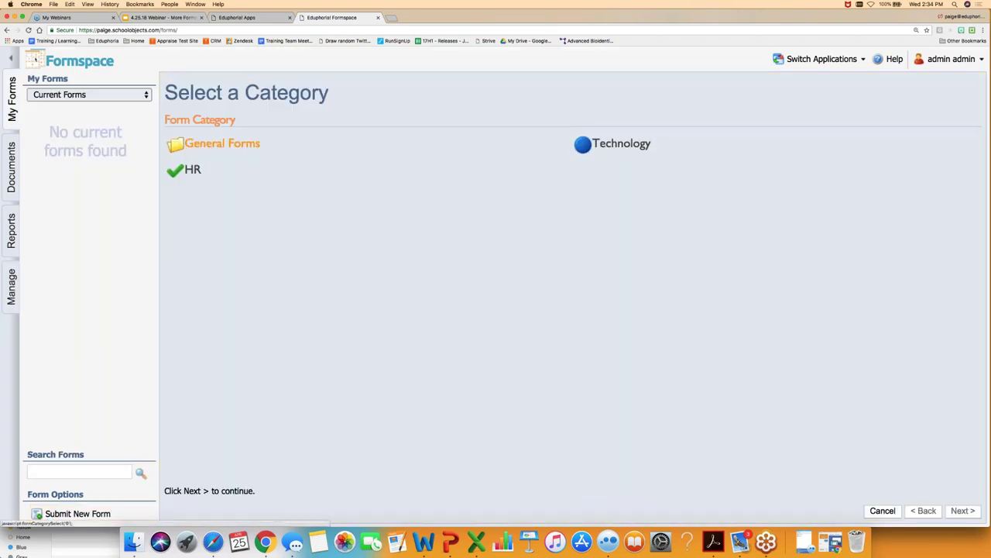
{"action": "left_click", "coordinate": [222, 143]}
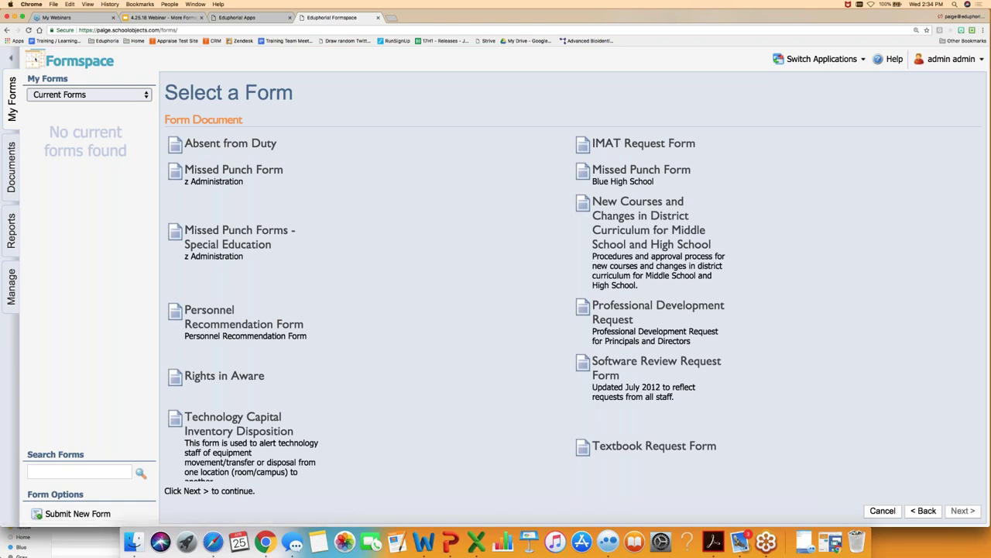
{"action": "left_click", "coordinate": [11, 284]}
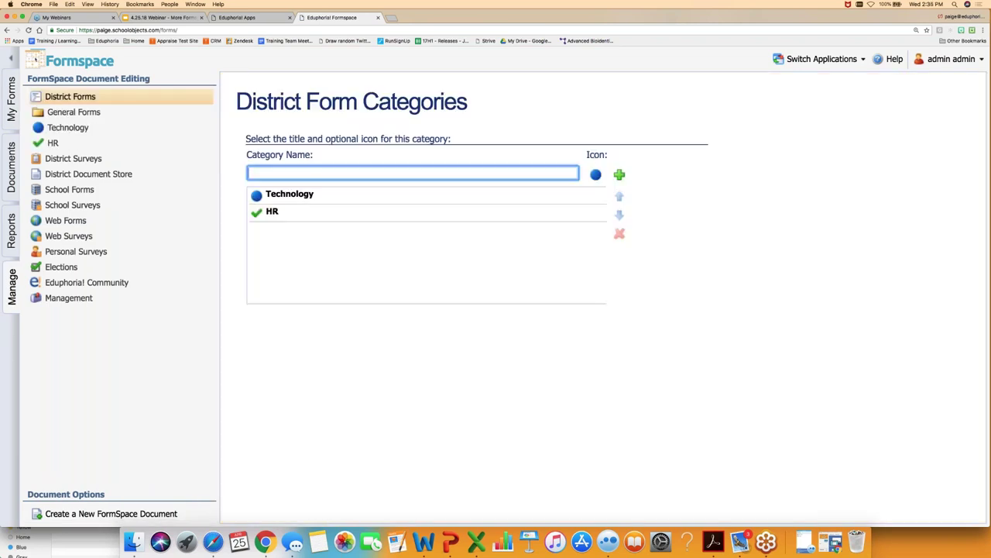
- View the Missed Punch Form's status options without changing them, then switch to Reports
{"action": "left_click", "coordinate": [73, 112]}
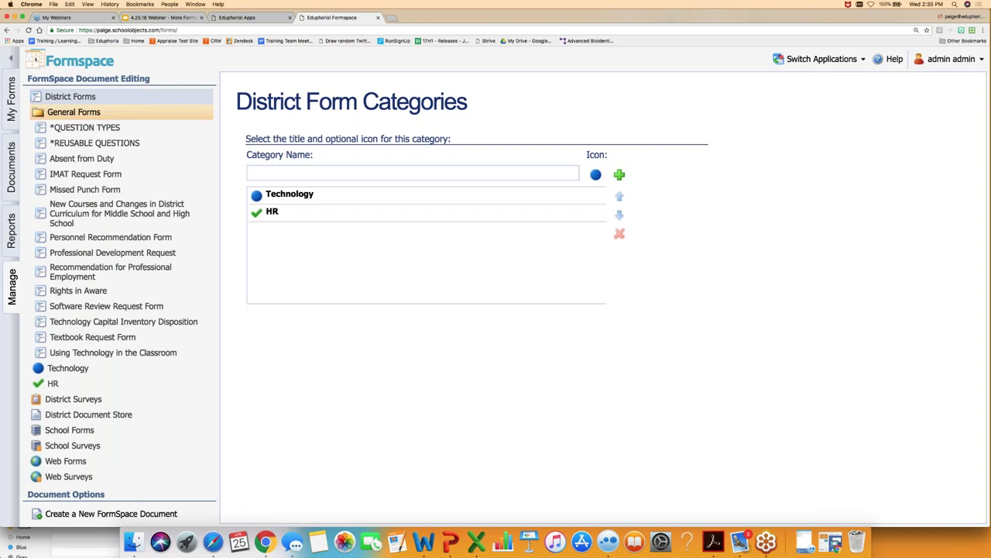
{"action": "left_click", "coordinate": [79, 193]}
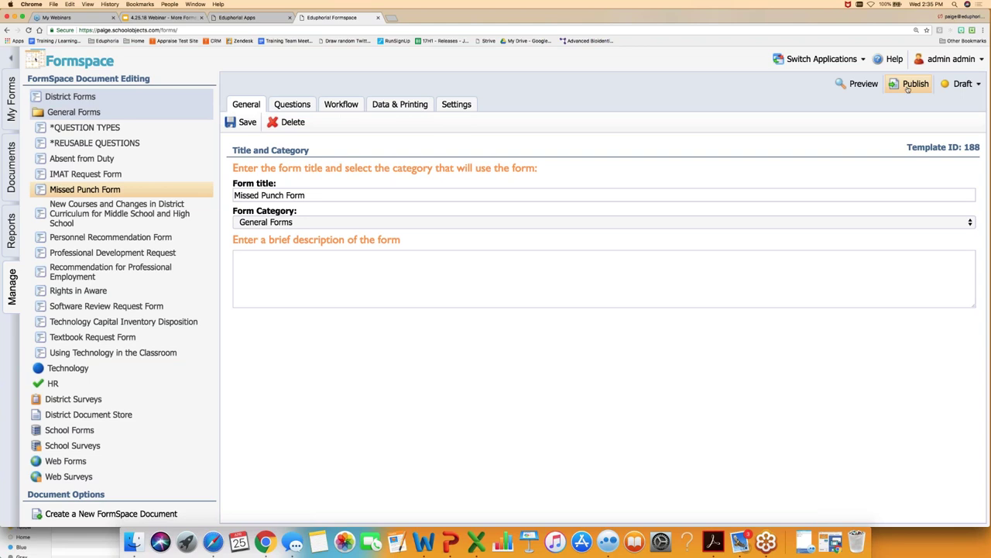
{"action": "left_click", "coordinate": [960, 84]}
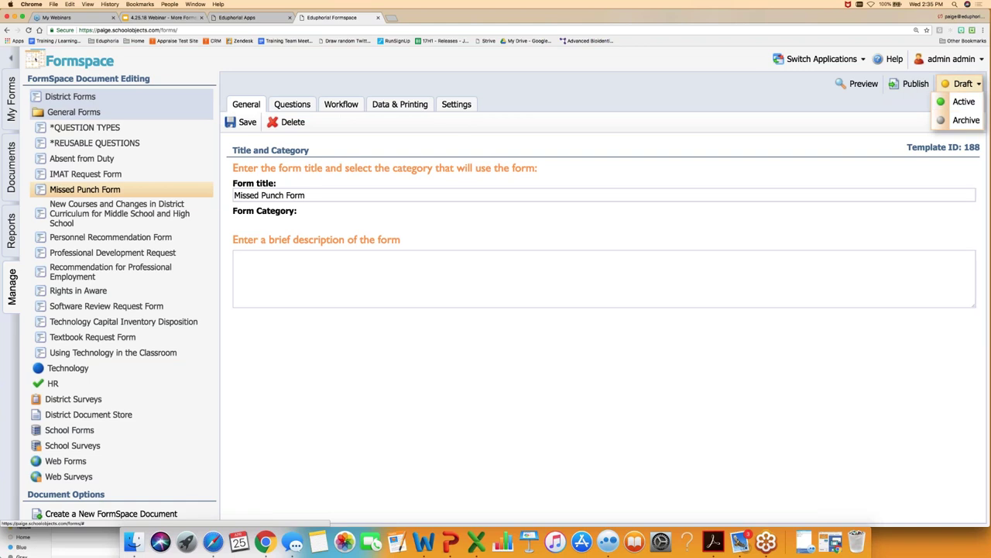
{"action": "left_click", "coordinate": [960, 102]}
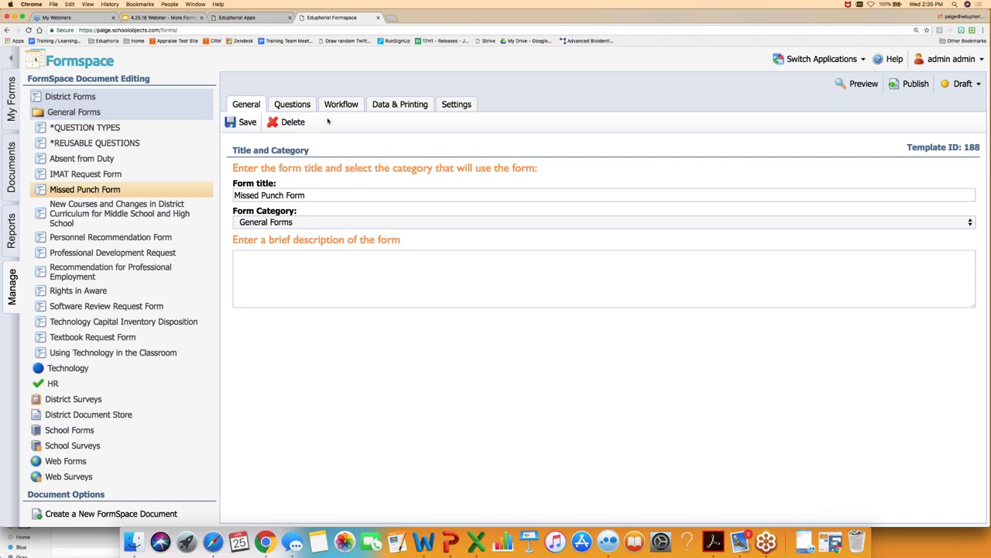
{"action": "left_click", "coordinate": [12, 231]}
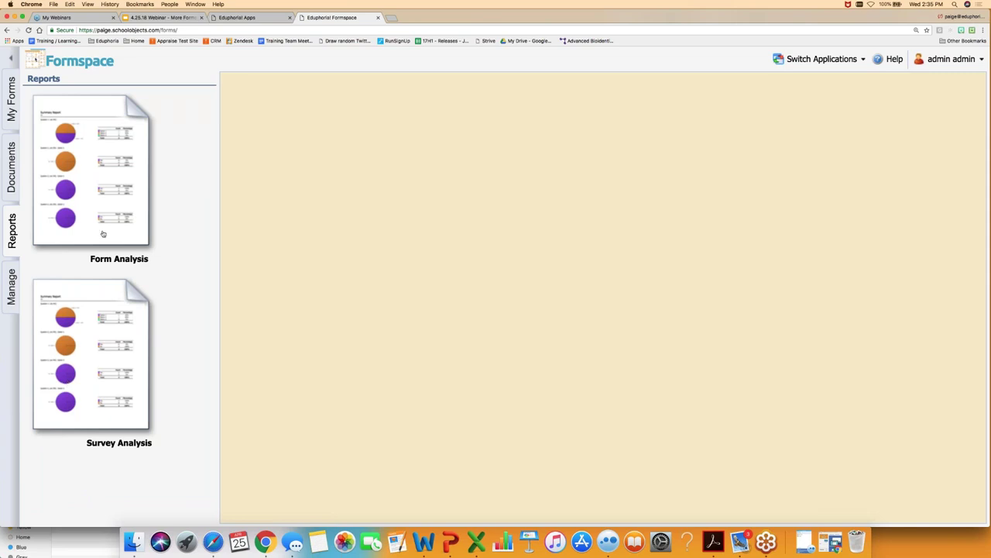
- Start a Form Analysis of the IMAT Request Form and toggle the Blue High School filter
{"action": "left_click", "coordinate": [107, 169]}
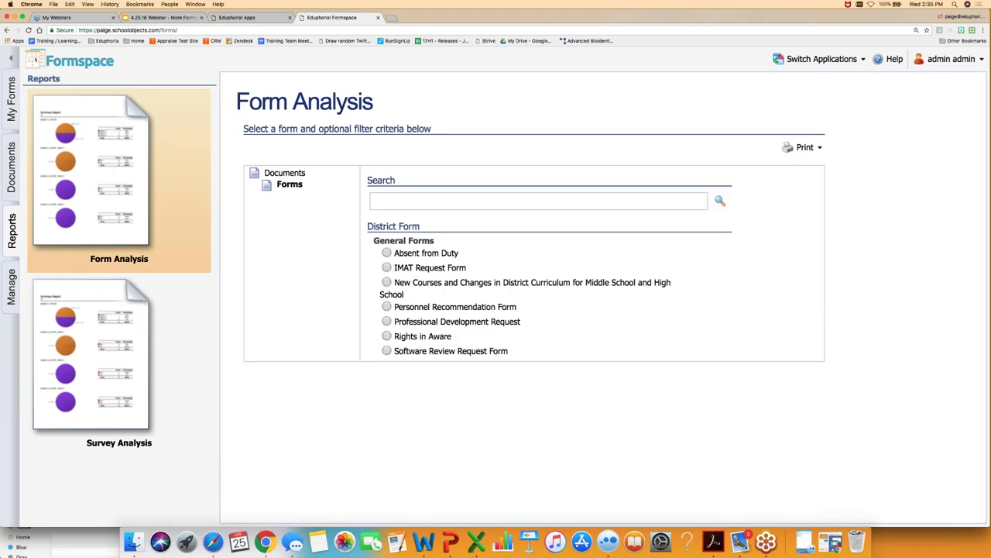
{"action": "left_click", "coordinate": [387, 268]}
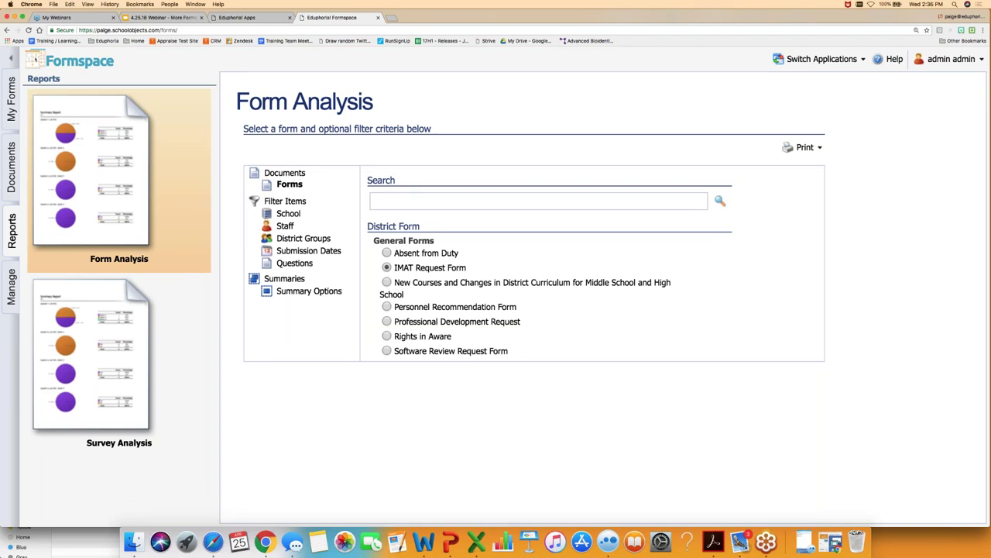
{"action": "left_click", "coordinate": [286, 214]}
{"action": "left_click", "coordinate": [377, 218]}
{"action": "left_click", "coordinate": [378, 218]}
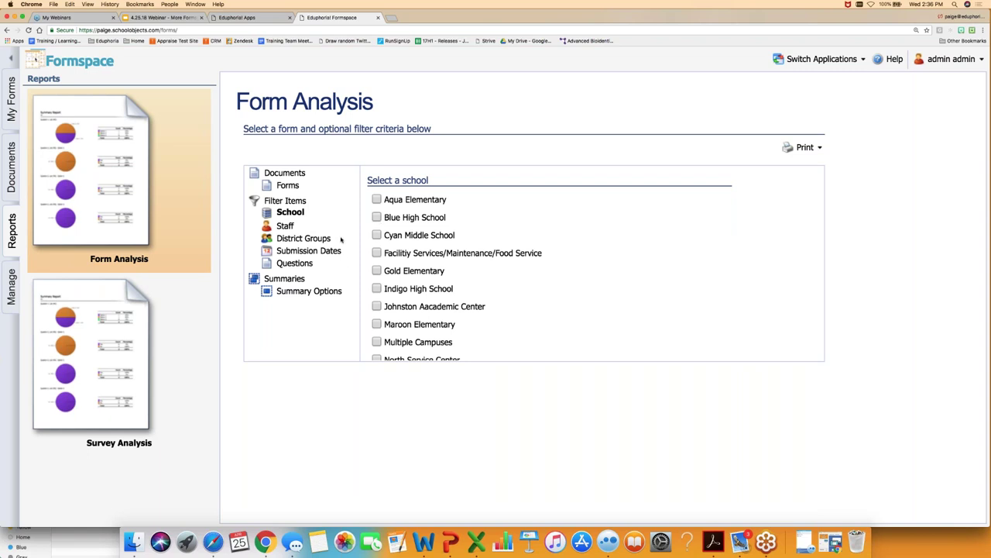
- Review the Submission Dates and Questions filters, then open the Print menu
{"action": "left_click", "coordinate": [306, 252]}
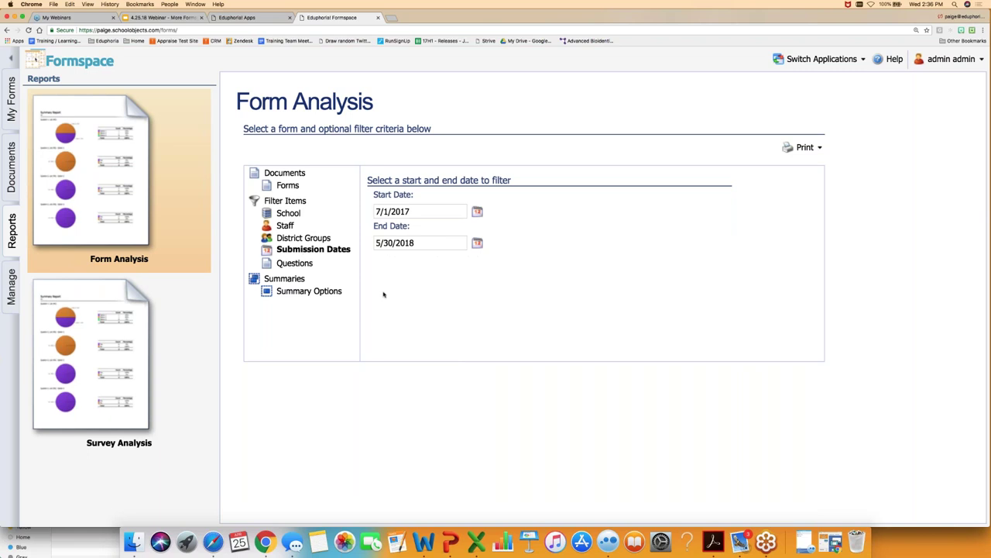
{"action": "left_click", "coordinate": [298, 264]}
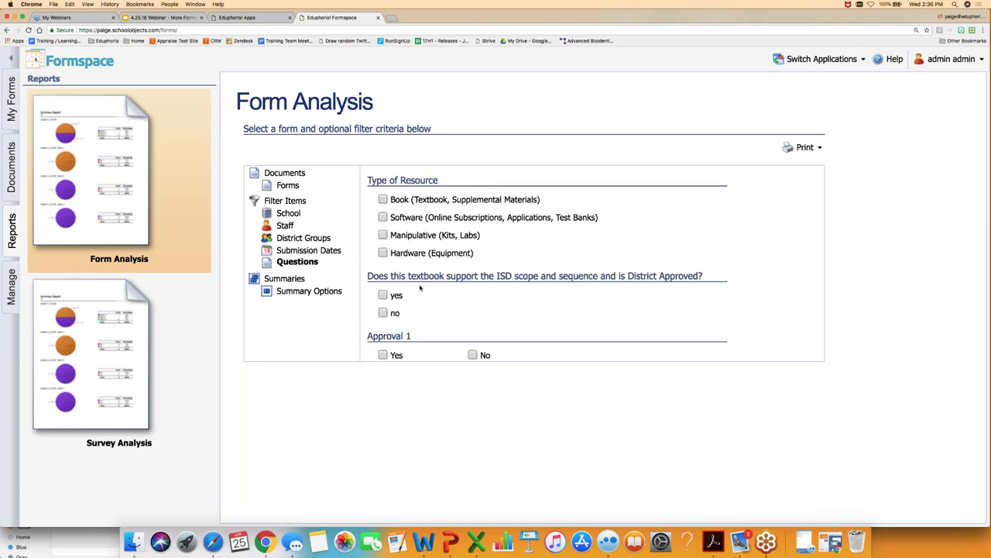
{"action": "scroll", "coordinate": [421, 288], "scroll_direction": "down", "scroll_amount": 3}
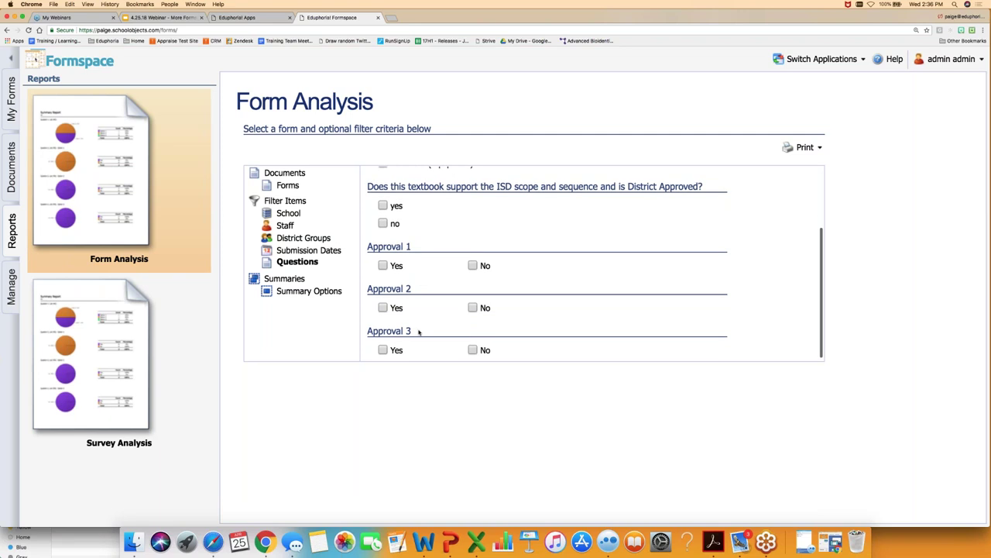
{"action": "scroll", "coordinate": [419, 332], "scroll_direction": "up", "scroll_amount": 3}
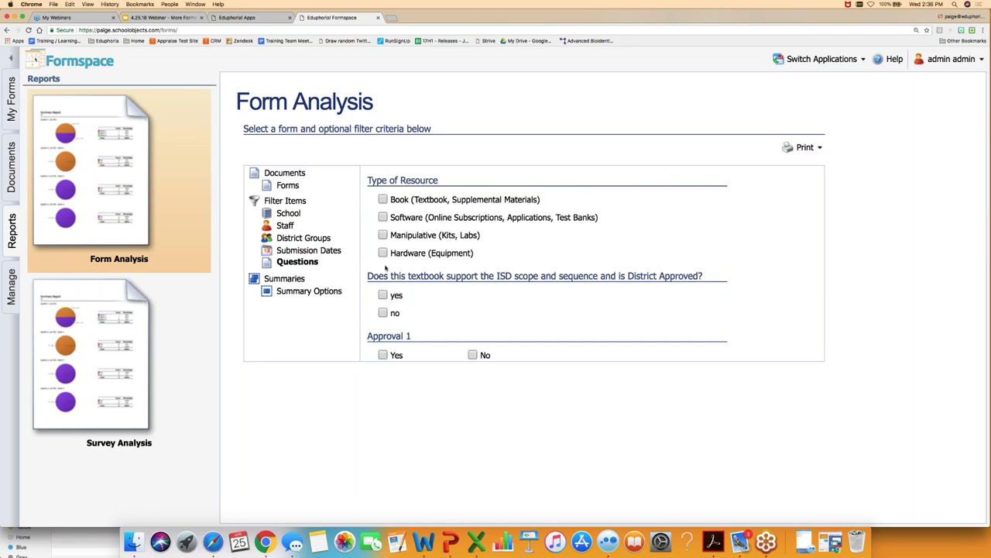
{"action": "scroll", "coordinate": [381, 193], "scroll_direction": "down", "scroll_amount": 3}
{"action": "scroll", "coordinate": [381, 193], "scroll_direction": "up", "scroll_amount": 3}
{"action": "left_click", "coordinate": [805, 148]}
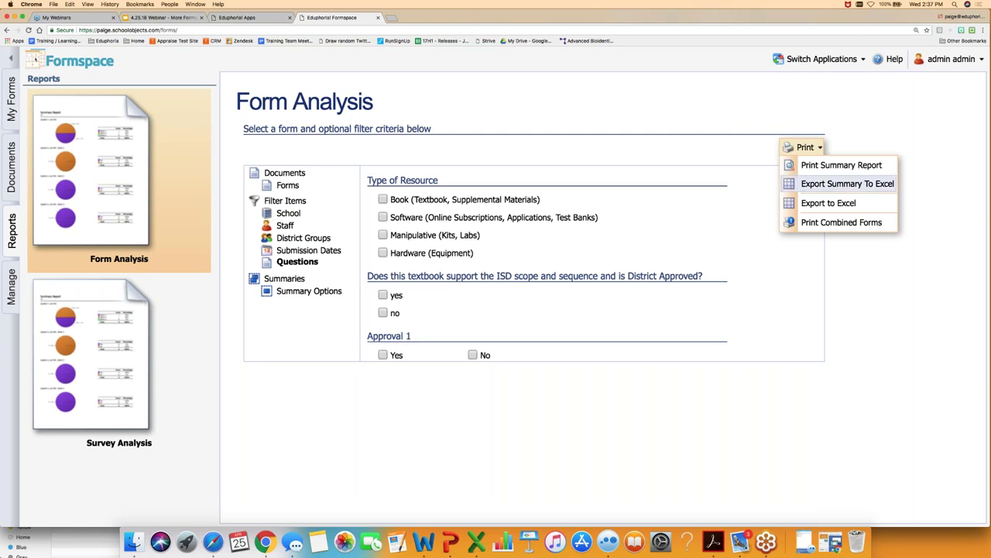
- Export the responses to Excel, open Report (95).xls, enlarge its window, and close it
{"action": "left_click", "coordinate": [827, 204]}
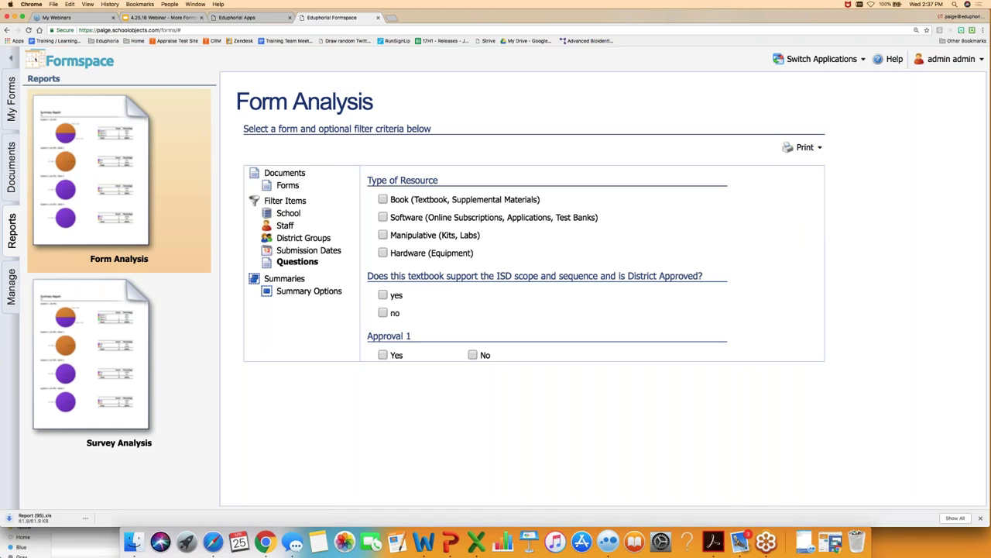
{"action": "left_click", "coordinate": [84, 518]}
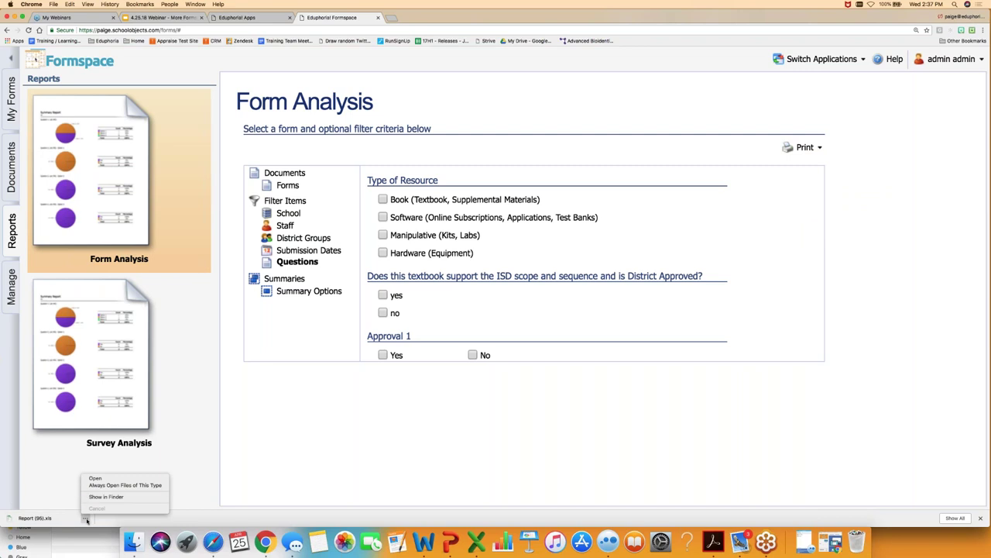
{"action": "left_click", "coordinate": [103, 480]}
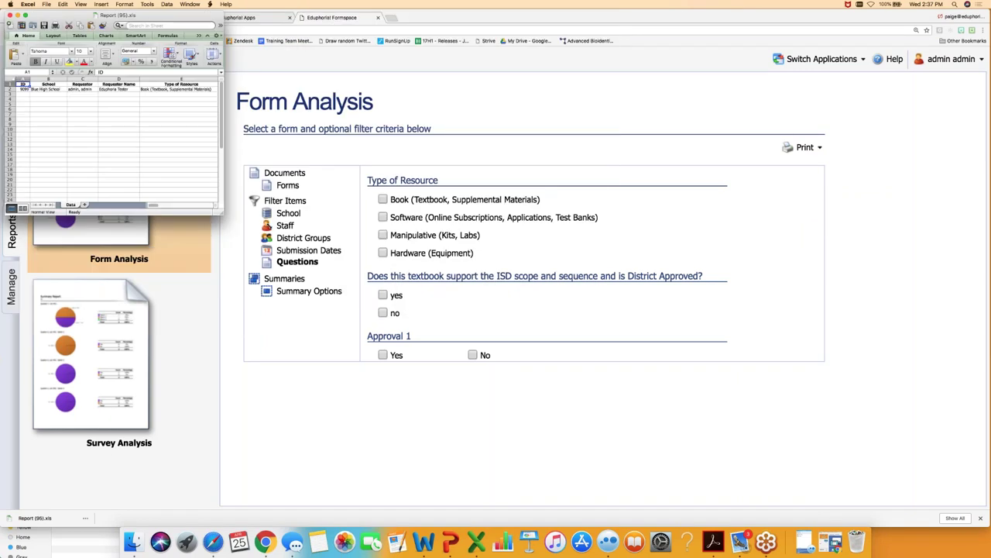
{"action": "left_click_drag", "start_coordinate": [222, 210], "coordinate": [877, 355]}
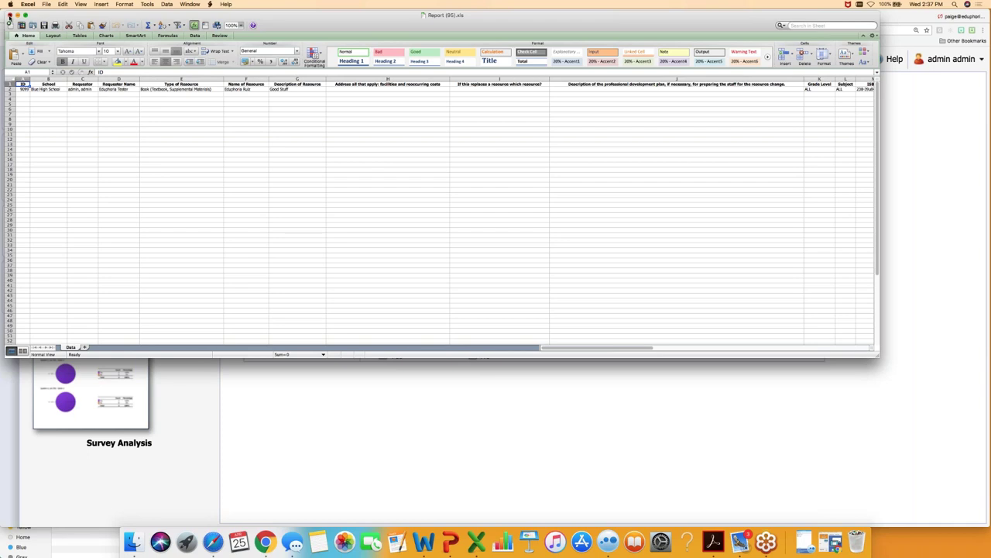
{"action": "left_click", "coordinate": [10, 15]}
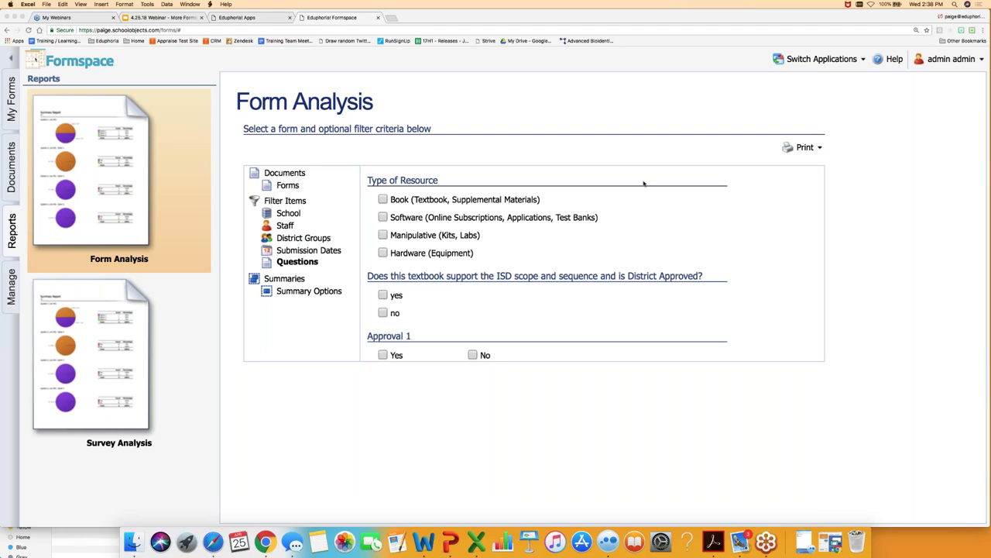
{"action": "left_click", "coordinate": [814, 146]}
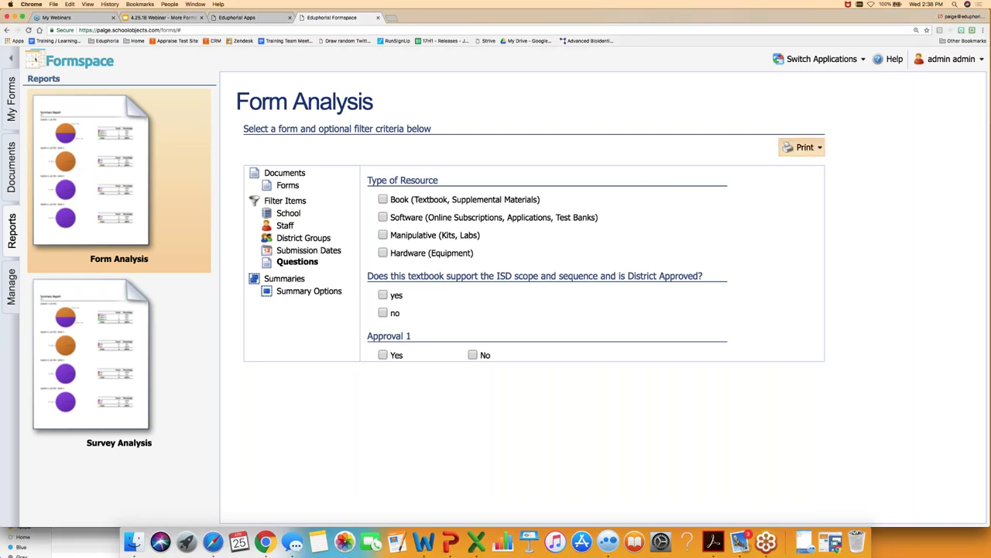
- Generate the Print Summary Report and open Report (92).pdf in Safari
{"action": "left_click", "coordinate": [807, 147]}
{"action": "left_click", "coordinate": [842, 164]}
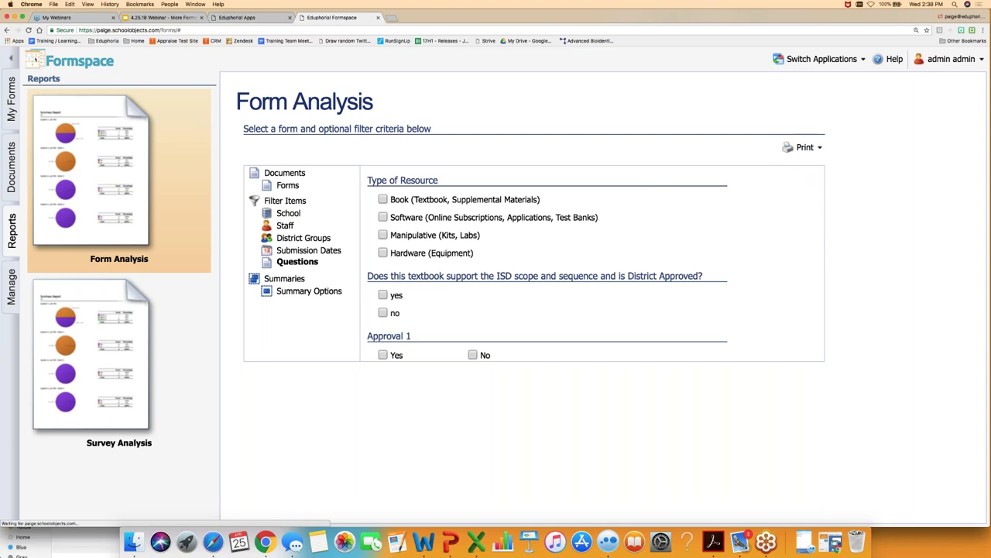
{"action": "left_click", "coordinate": [86, 541]}
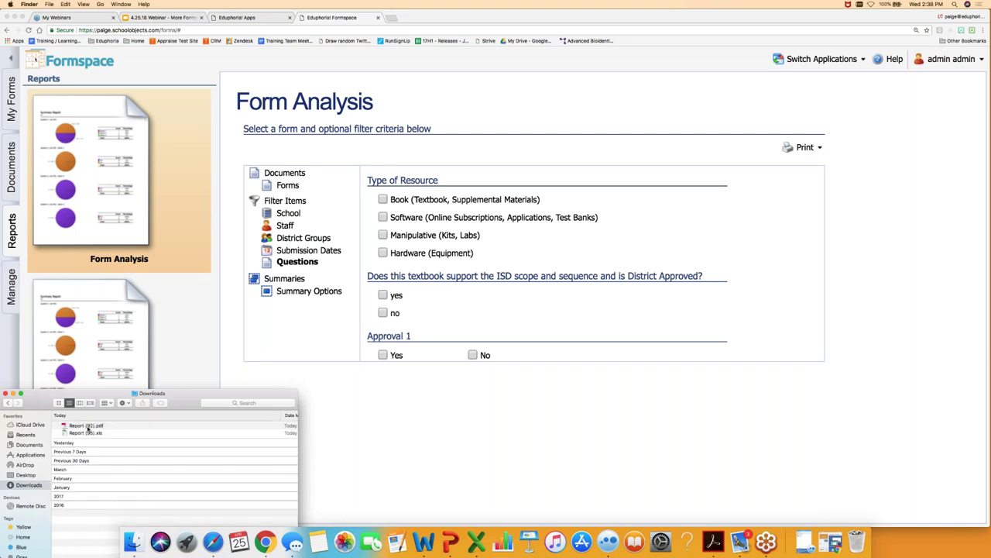
{"action": "right_click", "coordinate": [87, 426]}
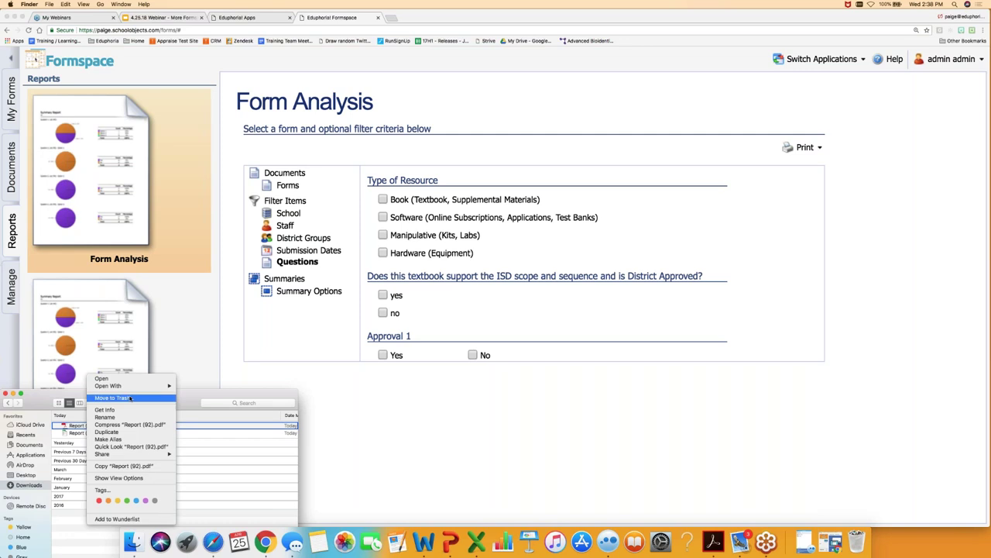
{"action": "mouse_move", "coordinate": [116, 385]}
{"action": "left_click", "coordinate": [200, 432]}
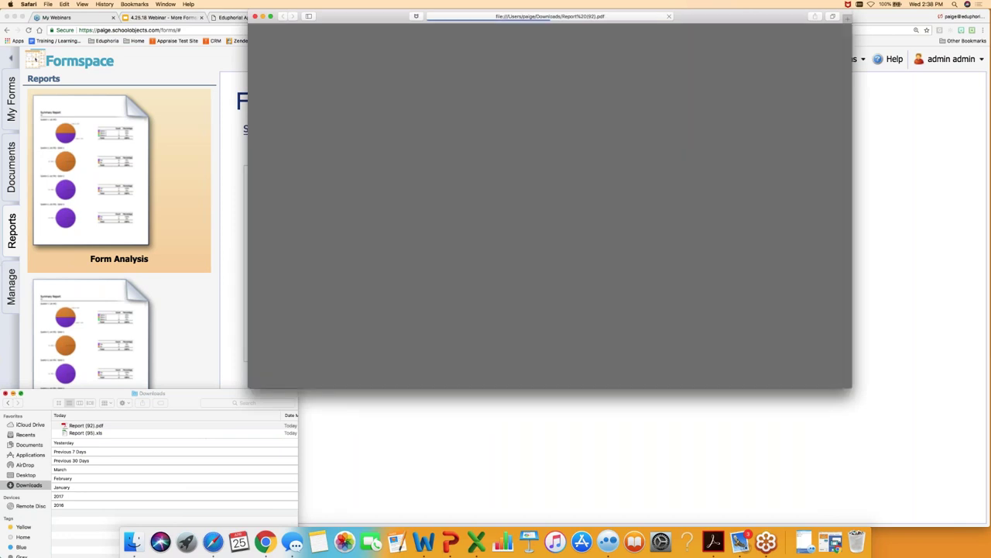
- Scroll through the pie-chart summary, close Safari, and reopen the Print menu
{"action": "scroll", "coordinate": [589, 184], "scroll_direction": "down", "scroll_amount": 1}
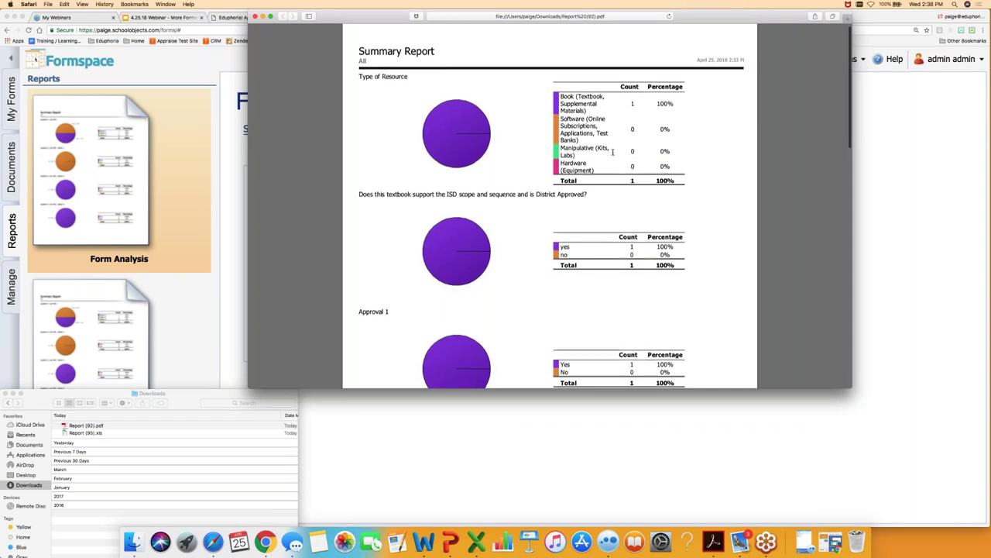
{"action": "scroll", "coordinate": [612, 151], "scroll_direction": "down", "scroll_amount": 2}
{"action": "scroll", "coordinate": [612, 152], "scroll_direction": "down", "scroll_amount": 15}
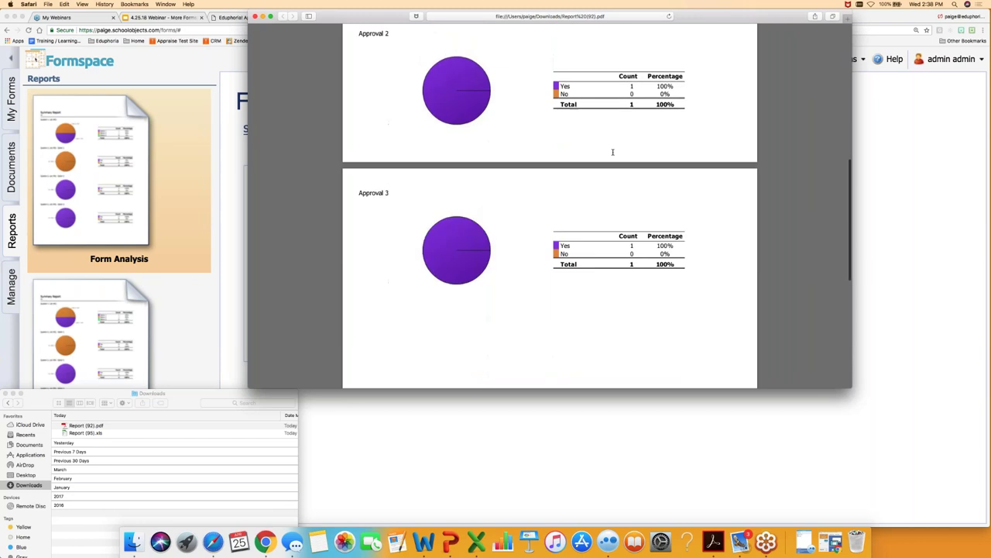
{"action": "key", "text": "Home"}
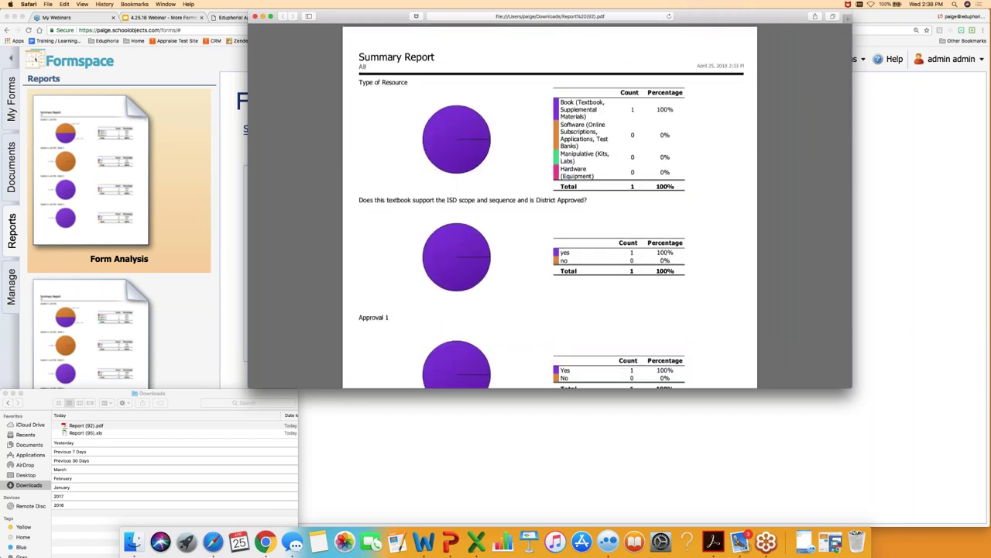
{"action": "left_click", "coordinate": [256, 17]}
{"action": "left_click", "coordinate": [192, 311]}
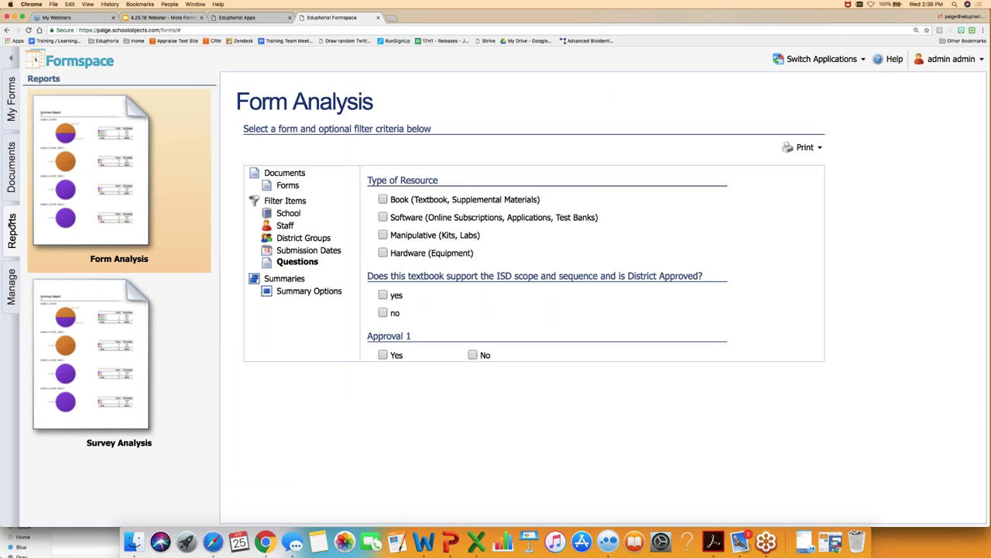
{"action": "left_click", "coordinate": [806, 147]}
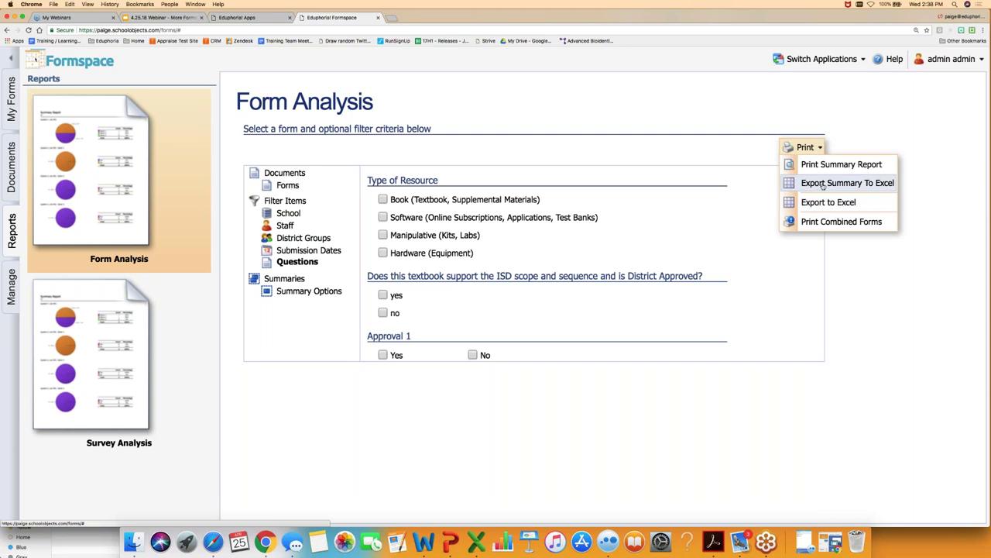
- Export the summary to Excel and open the downloaded Report (96).xls
{"action": "left_click", "coordinate": [822, 186]}
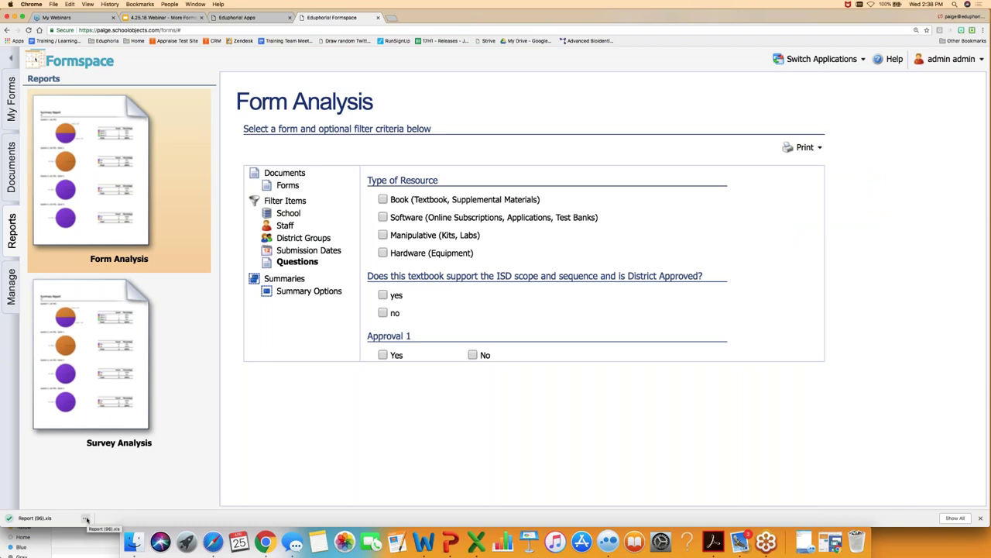
{"action": "left_click", "coordinate": [86, 519]}
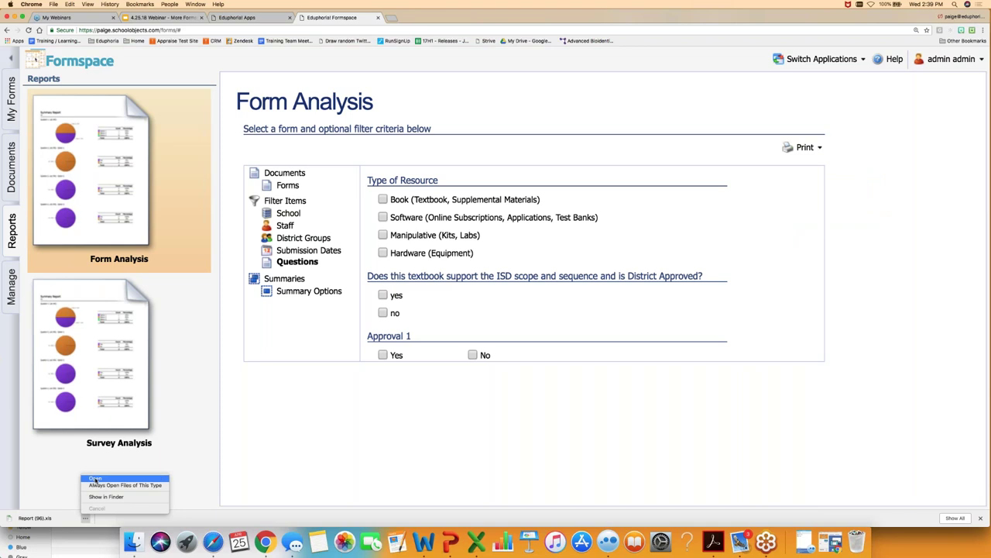
{"action": "left_click", "coordinate": [95, 478]}
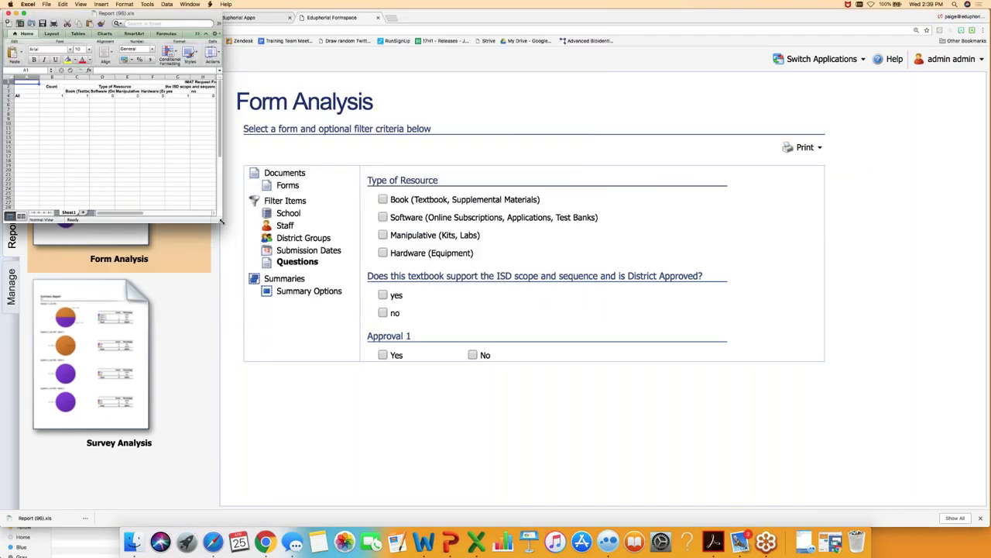
- Enlarge the Report (96).xls window to read the summary counts, then close it
{"action": "left_click_drag", "start_coordinate": [221, 222], "coordinate": [546, 341]}
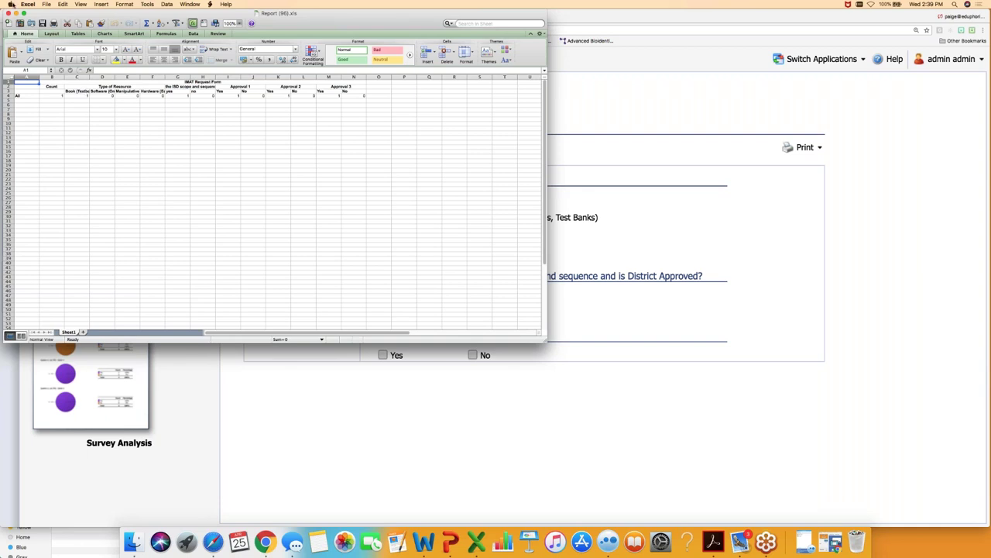
{"action": "left_click", "coordinate": [9, 13]}
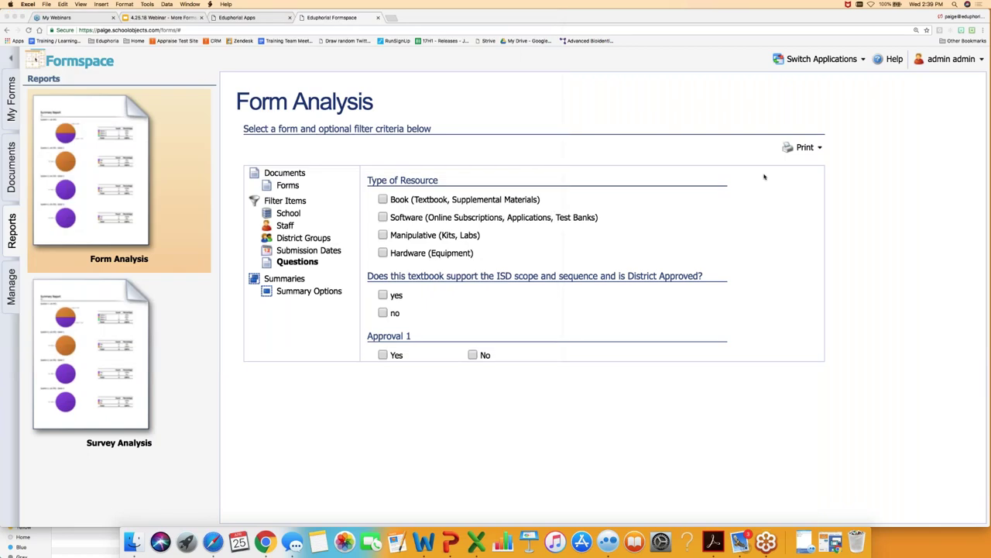
- Back out of the report's export options unused and switch to the FormSpace document management area
{"action": "left_click", "coordinate": [813, 150]}
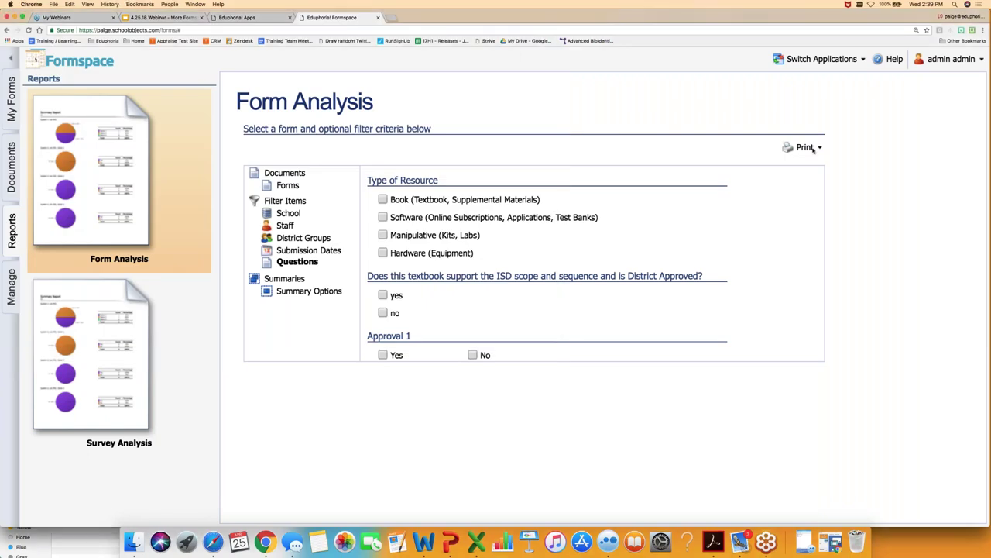
{"action": "left_click", "coordinate": [820, 149]}
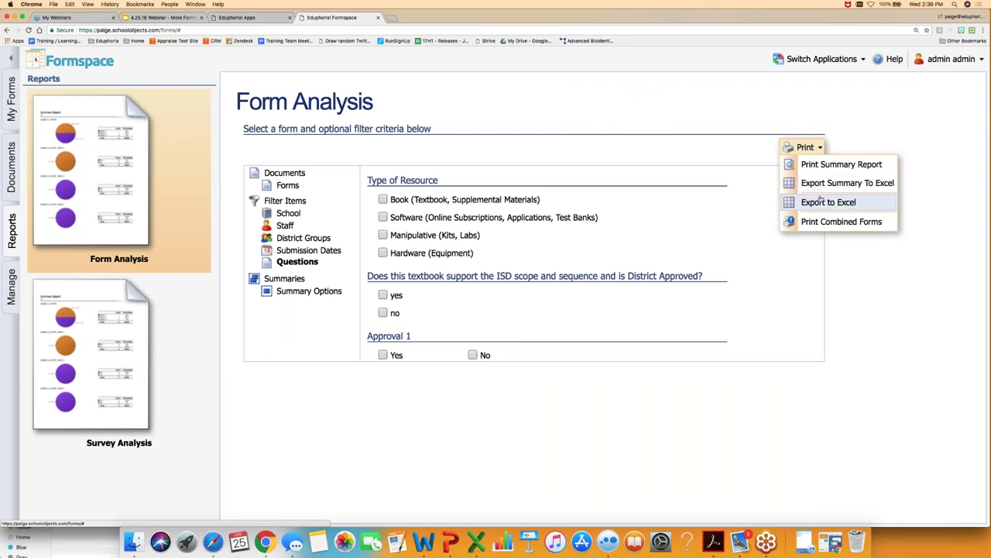
{"action": "left_click", "coordinate": [847, 325]}
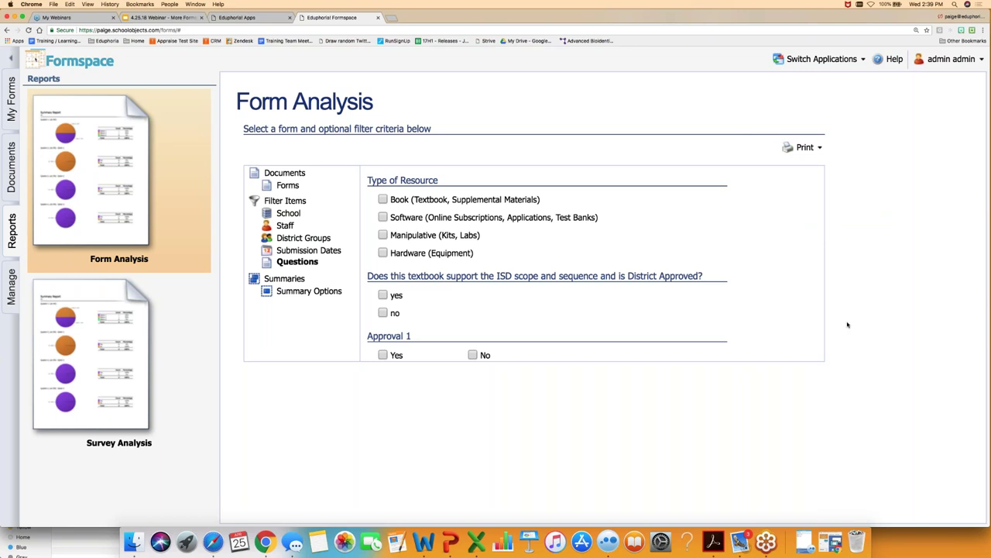
{"action": "left_click", "coordinate": [12, 281]}
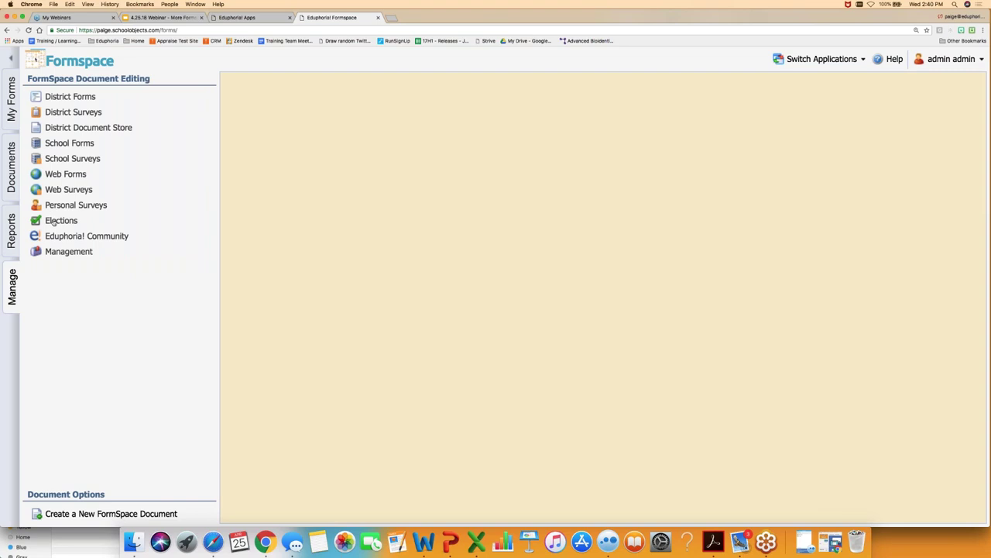
- Under Elections, create a new Election document titled TEST
{"action": "left_click", "coordinate": [53, 223]}
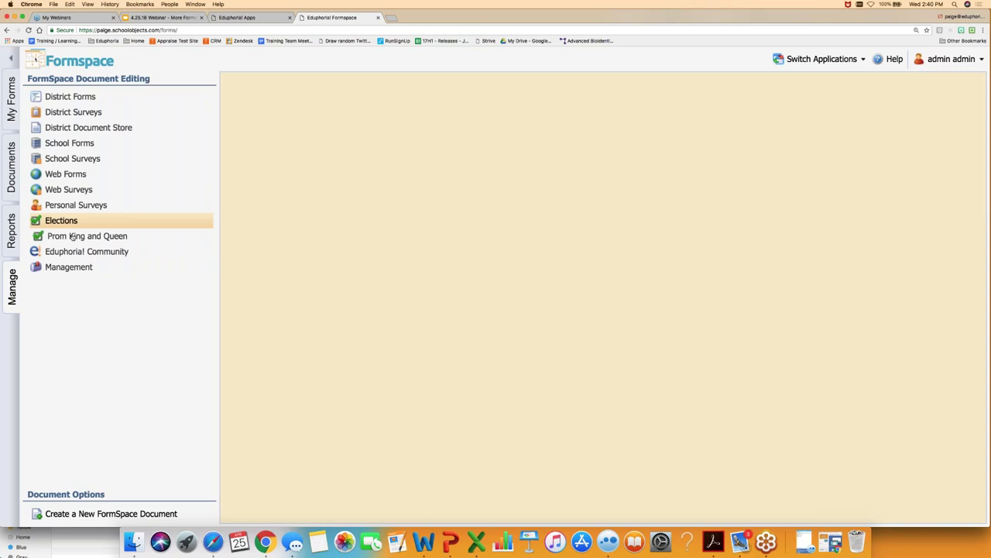
{"action": "left_click", "coordinate": [81, 514]}
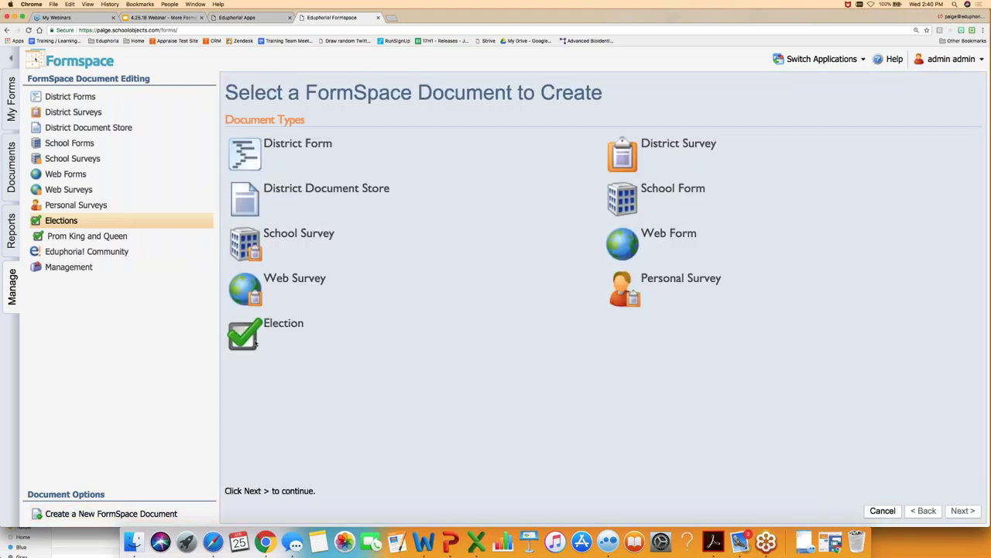
{"action": "left_click", "coordinate": [283, 323]}
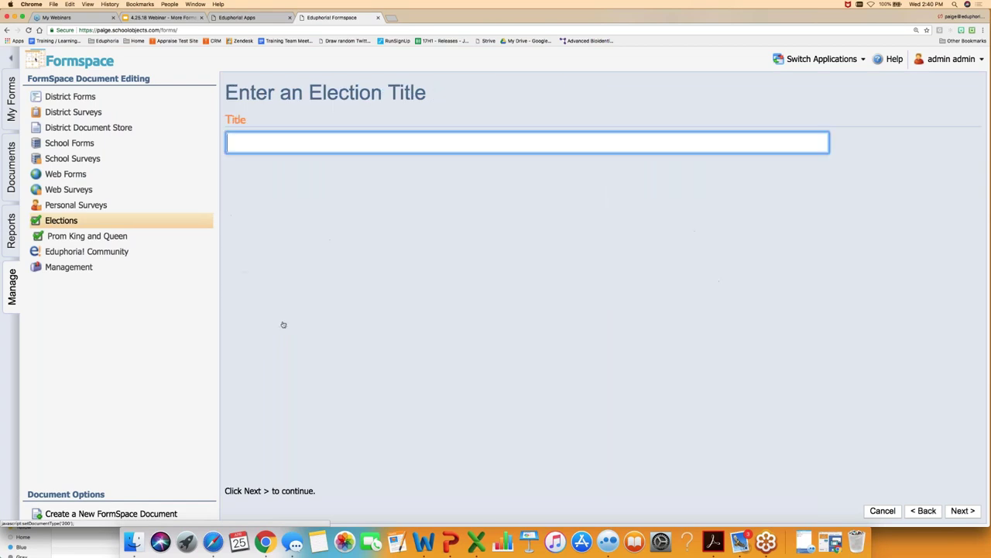
{"action": "type", "text": "TEST"}
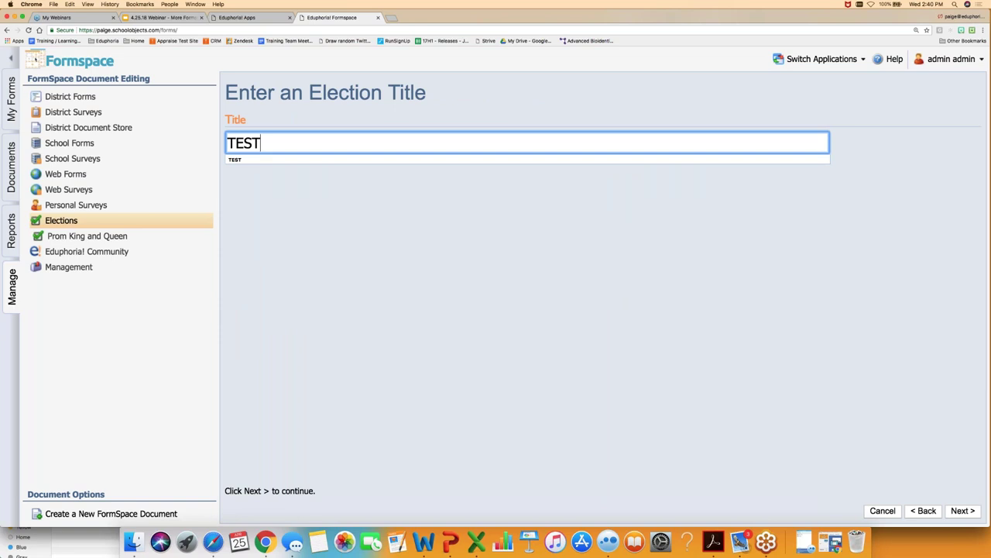
{"action": "left_click", "coordinate": [968, 513]}
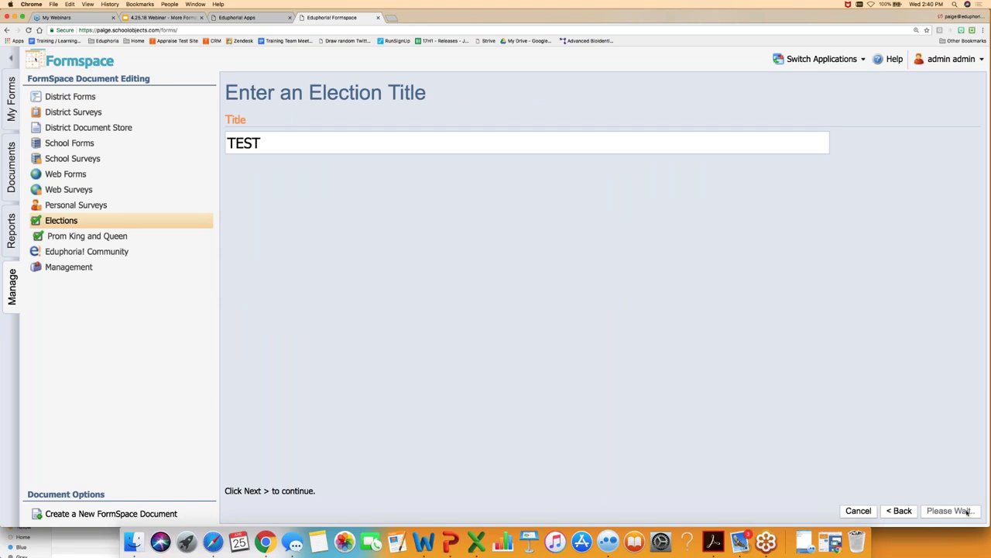
{"action": "left_click", "coordinate": [968, 512]}
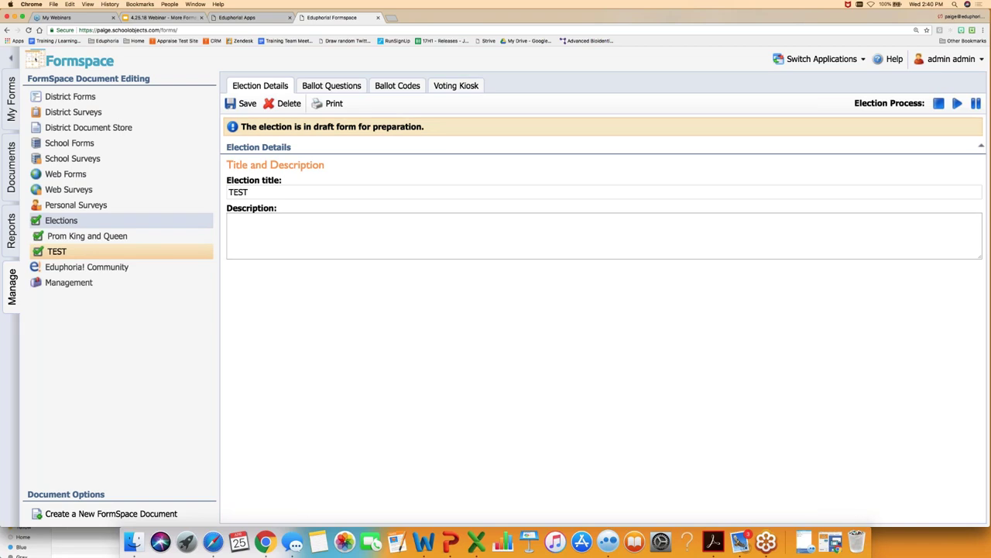
- Add a ballot question titled 'President of the US' and save it
{"action": "left_click", "coordinate": [332, 85]}
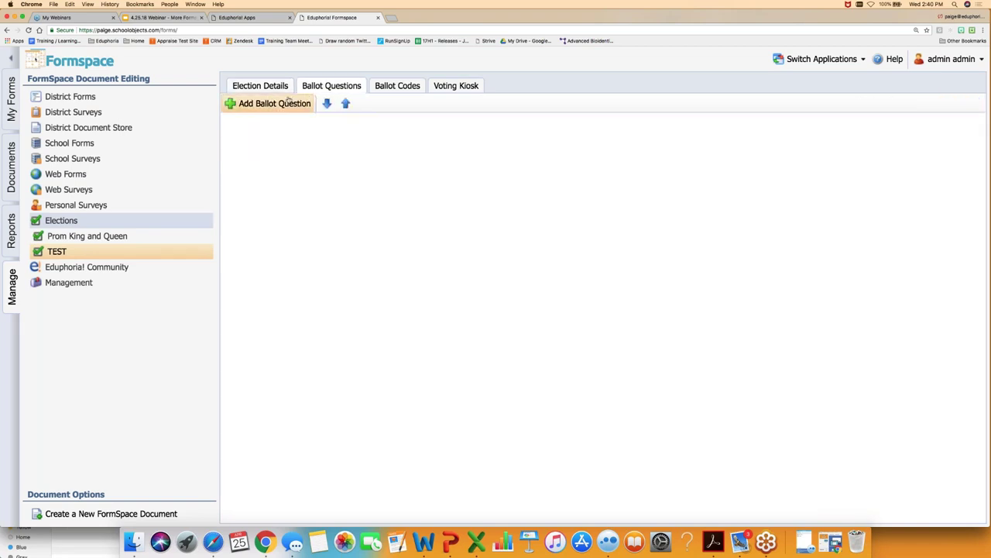
{"action": "left_click", "coordinate": [288, 102]}
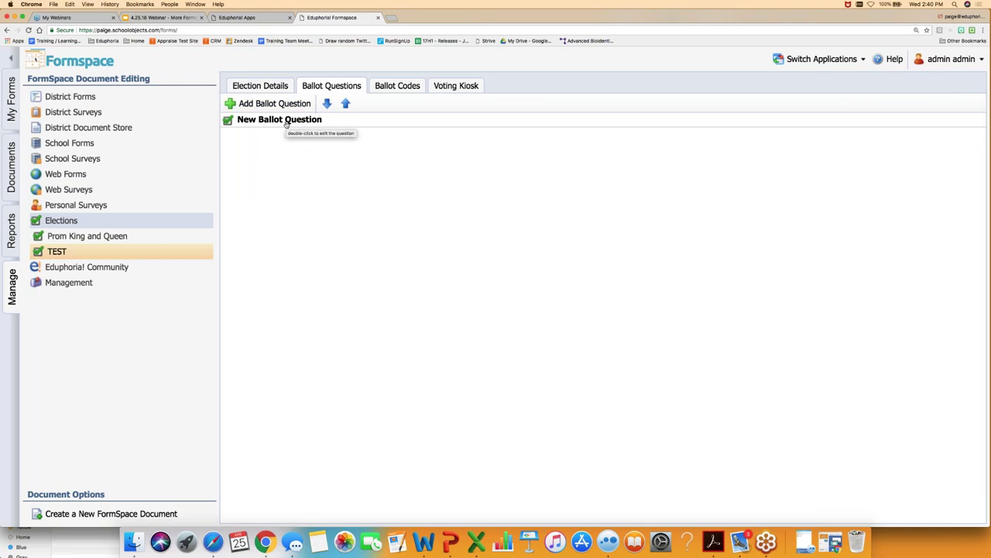
{"action": "double_click", "coordinate": [286, 123]}
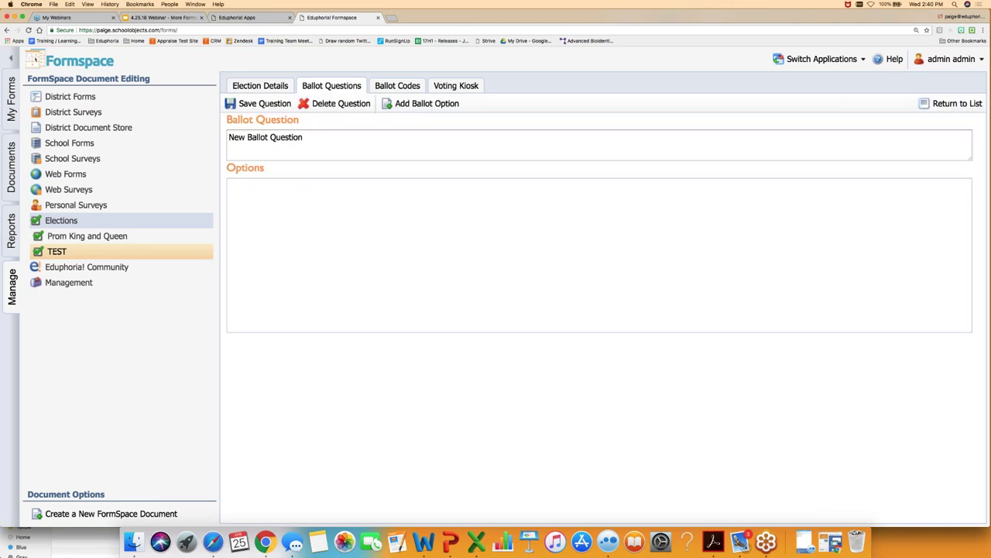
{"action": "triple_click", "coordinate": [257, 137]}
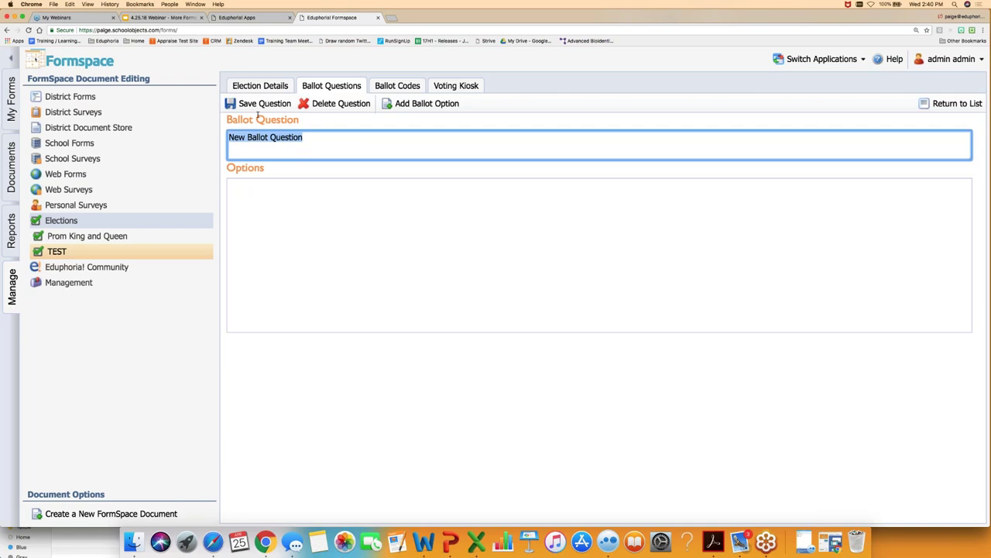
{"action": "type", "text": "Pres"}
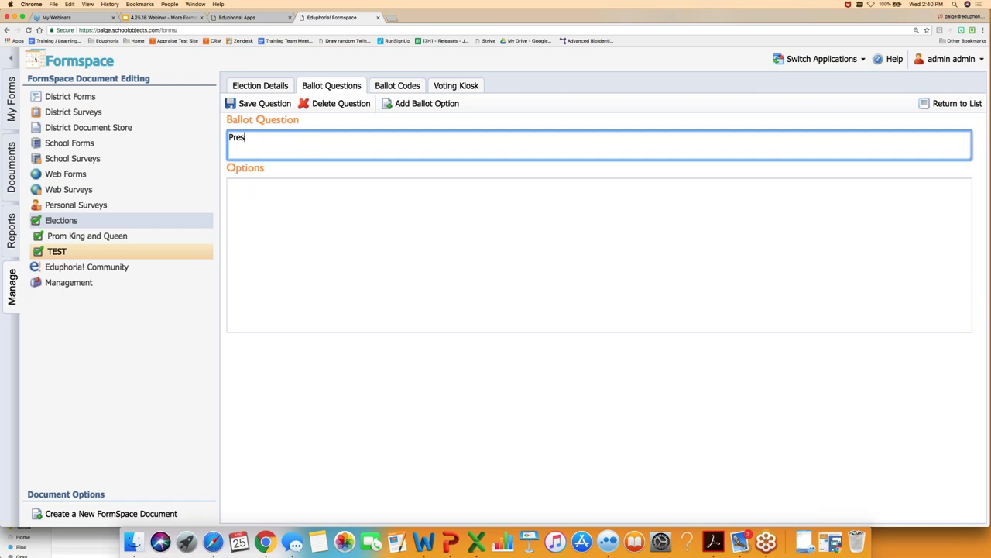
{"action": "key", "text": "BackSpace"}
{"action": "key", "text": "BackSpace"}
{"action": "key", "text": "BackSpace"}
{"action": "key", "text": "BackSpace"}
{"action": "type", "text": "President of the US"}
{"action": "left_click", "coordinate": [282, 218]}
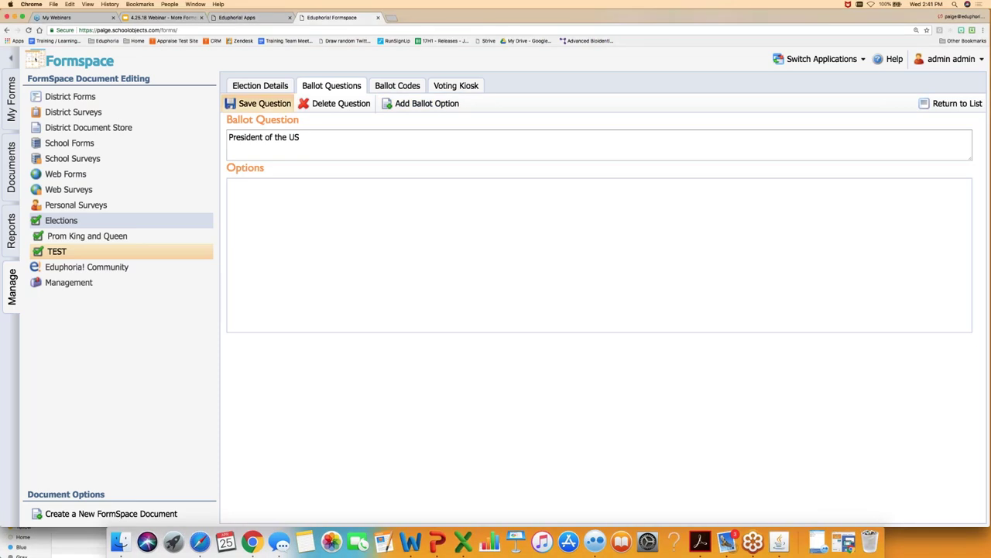
{"action": "left_click", "coordinate": [245, 104]}
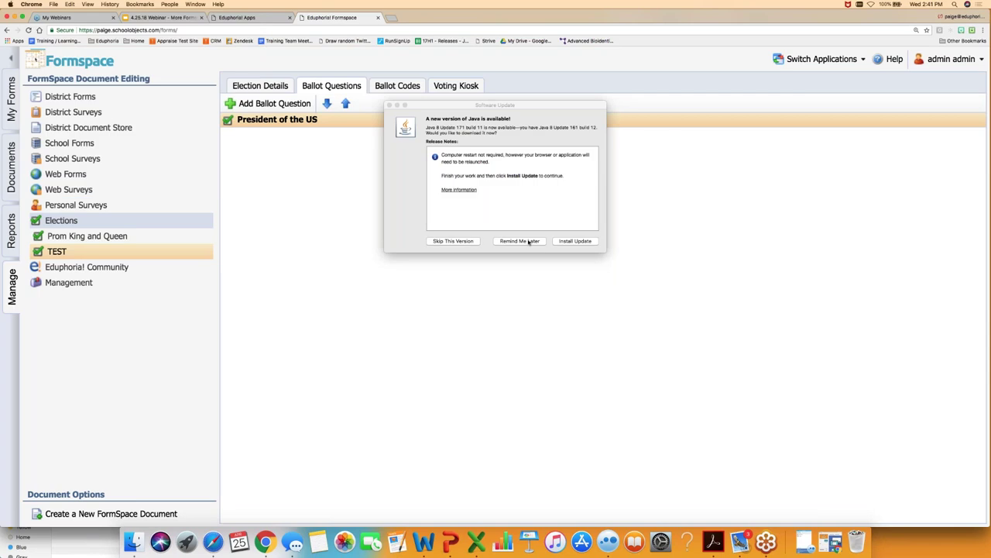
- Add and save a first ballot option containing the first candidate's name
{"action": "left_click", "coordinate": [517, 241]}
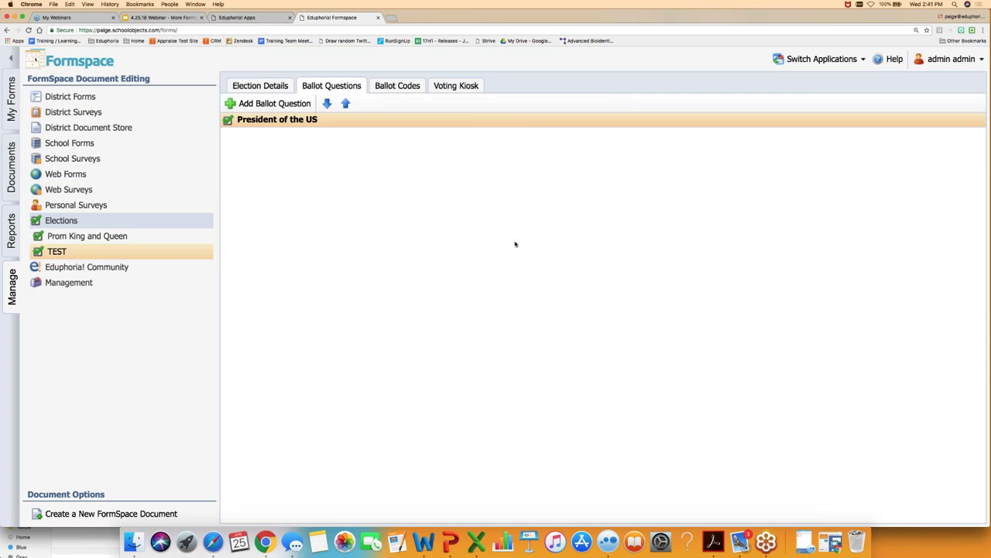
{"action": "left_click", "coordinate": [280, 123]}
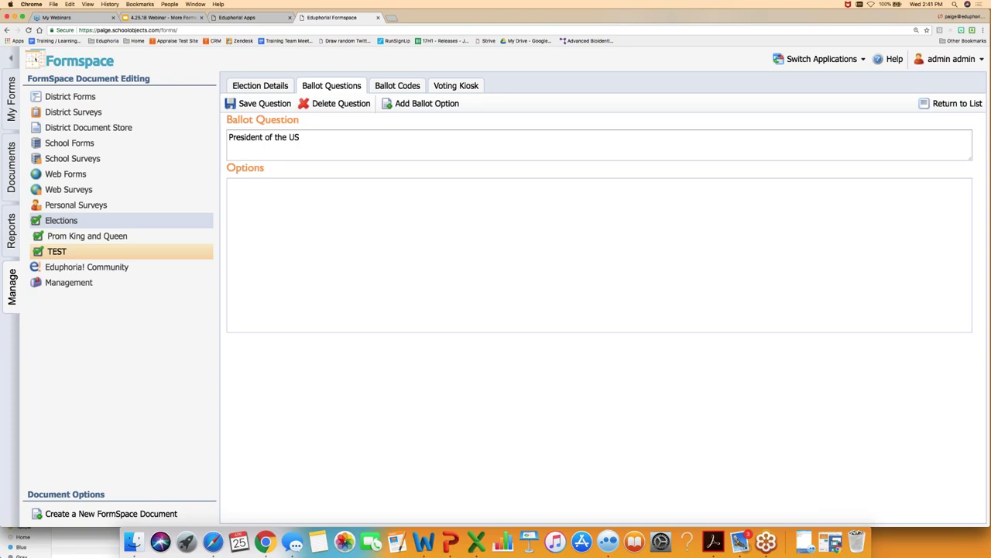
{"action": "left_click", "coordinate": [420, 109]}
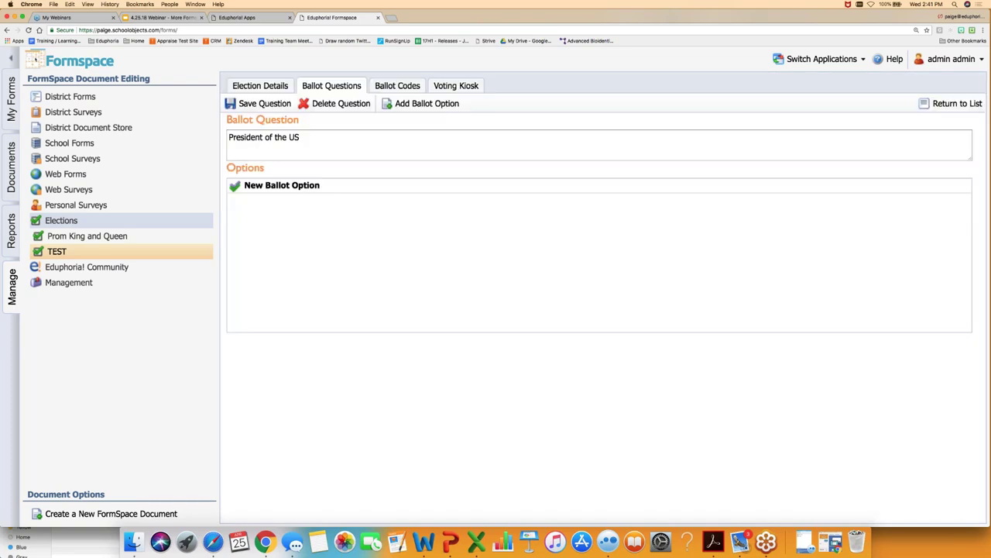
{"action": "left_click", "coordinate": [285, 188]}
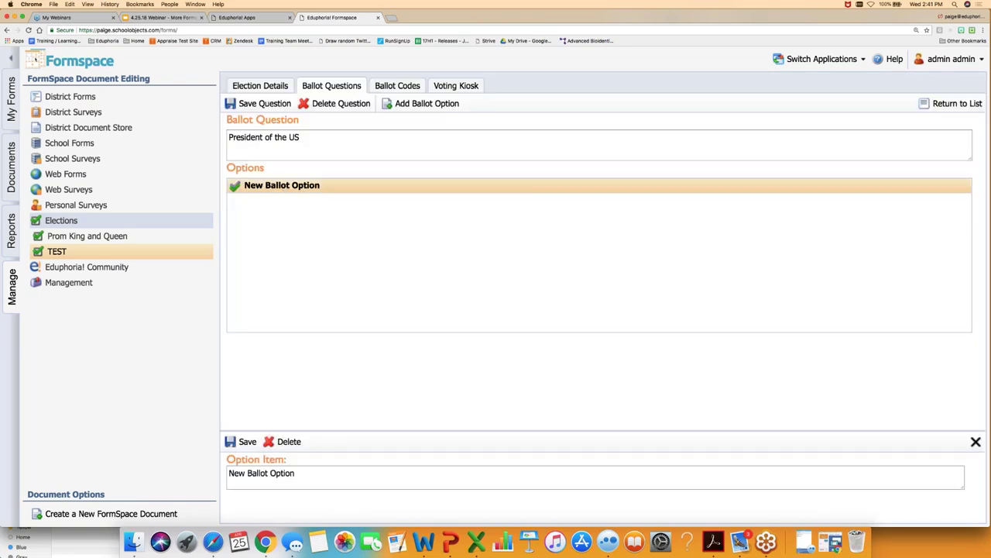
{"action": "left_click", "coordinate": [268, 472]}
{"action": "triple_click", "coordinate": [268, 473]}
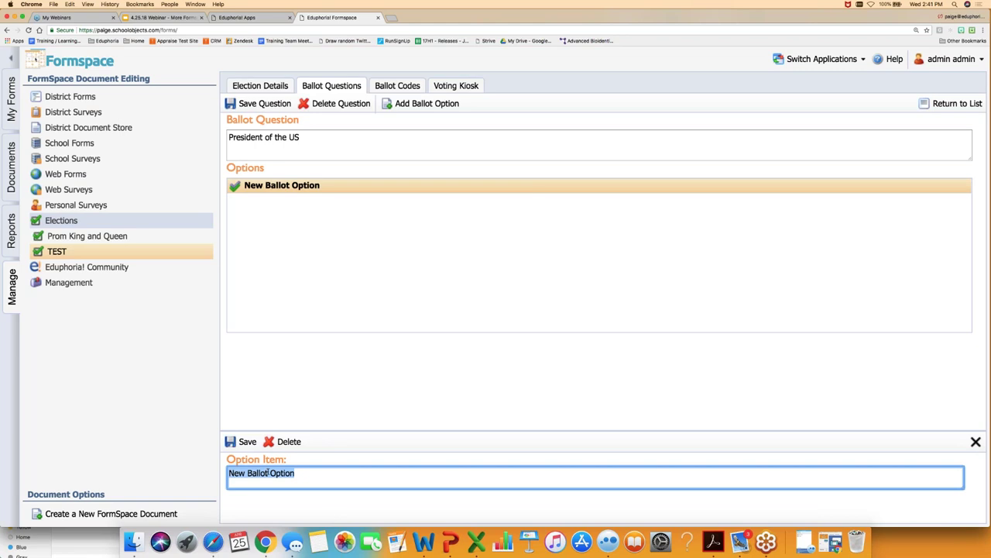
{"action": "type", "text": "Donald Trump"}
{"action": "left_click", "coordinate": [245, 442]}
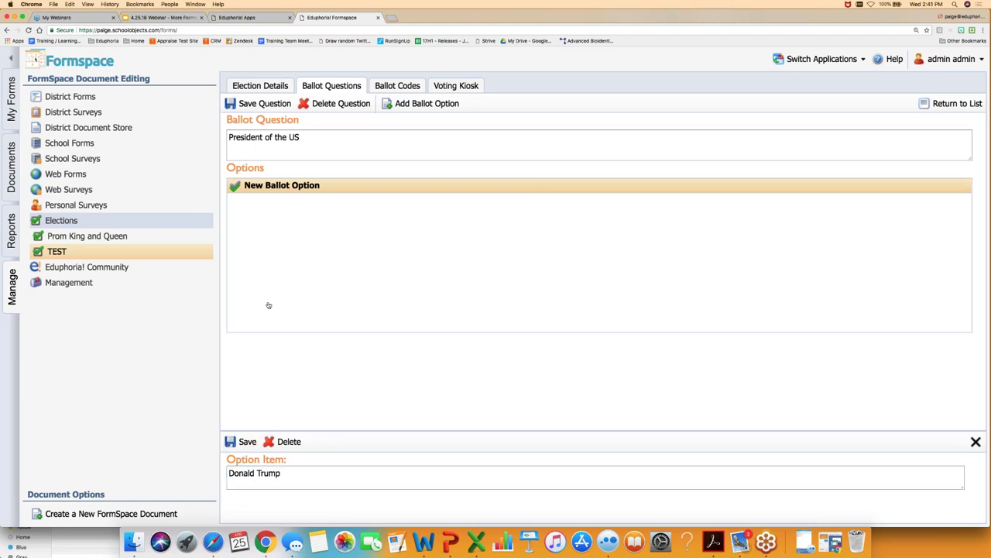
- Add and save a second option with the other candidate's name, then open Prom King and Queen
{"action": "left_click", "coordinate": [422, 103]}
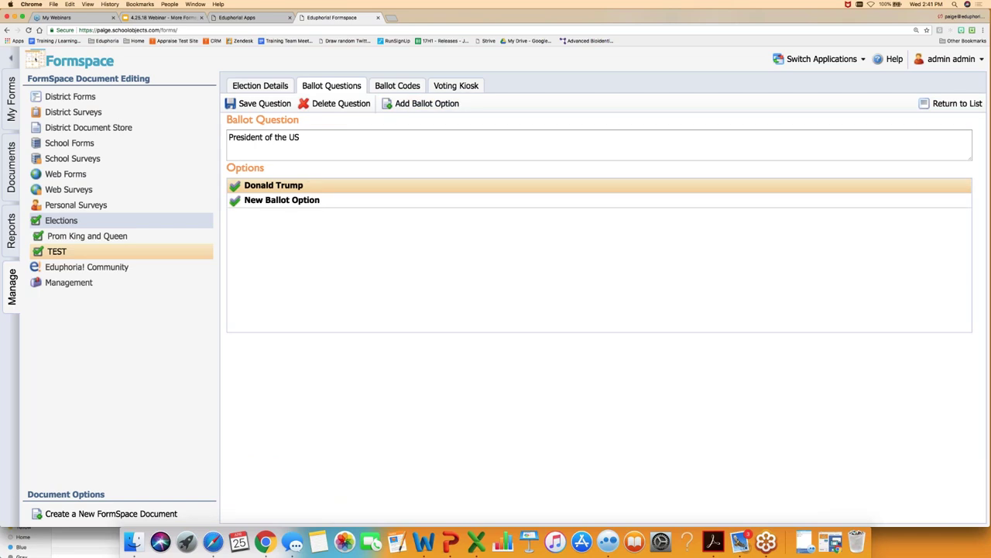
{"action": "left_click", "coordinate": [289, 200]}
{"action": "left_click", "coordinate": [251, 481]}
{"action": "type", "text": "Hillary "}
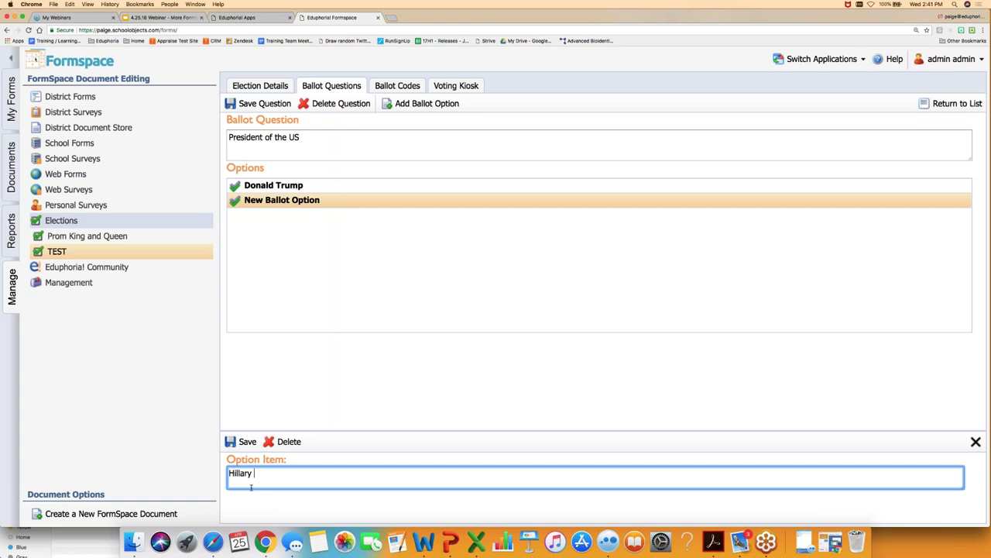
{"action": "type", "text": "Clinton"}
{"action": "left_click", "coordinate": [241, 441]}
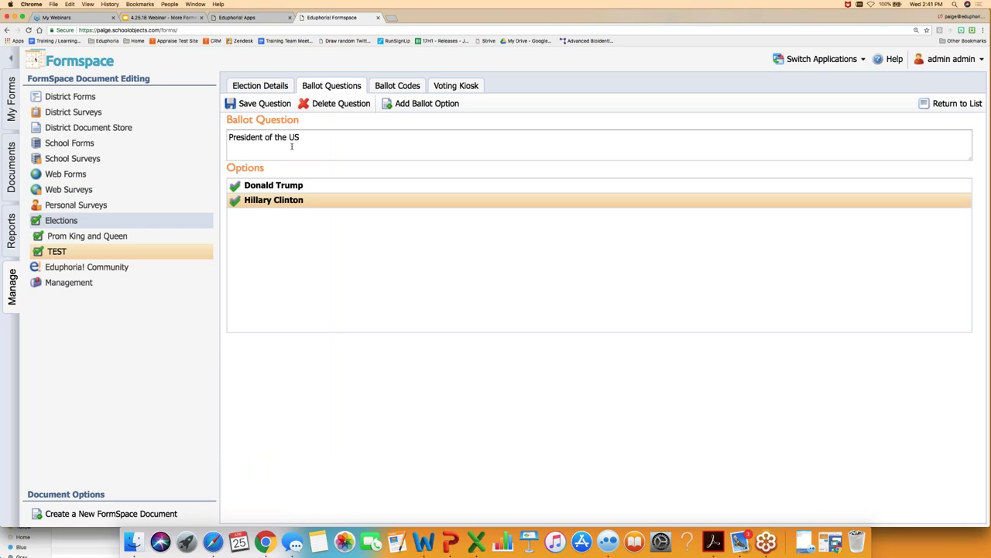
{"action": "left_click", "coordinate": [122, 237]}
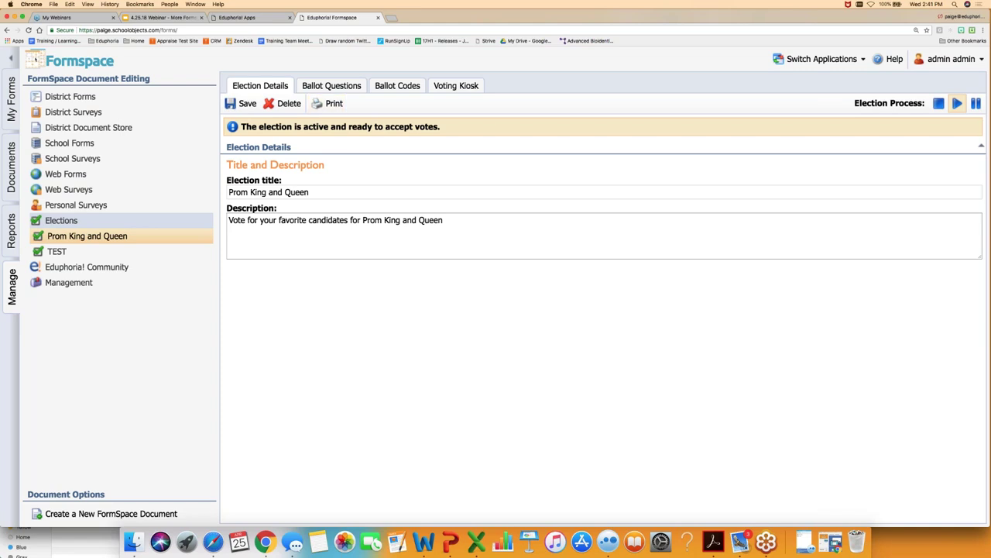
- Check the Prom King and Queen ballot questions, which are locked for editing, then view its ballot codes
{"action": "left_click", "coordinate": [329, 86]}
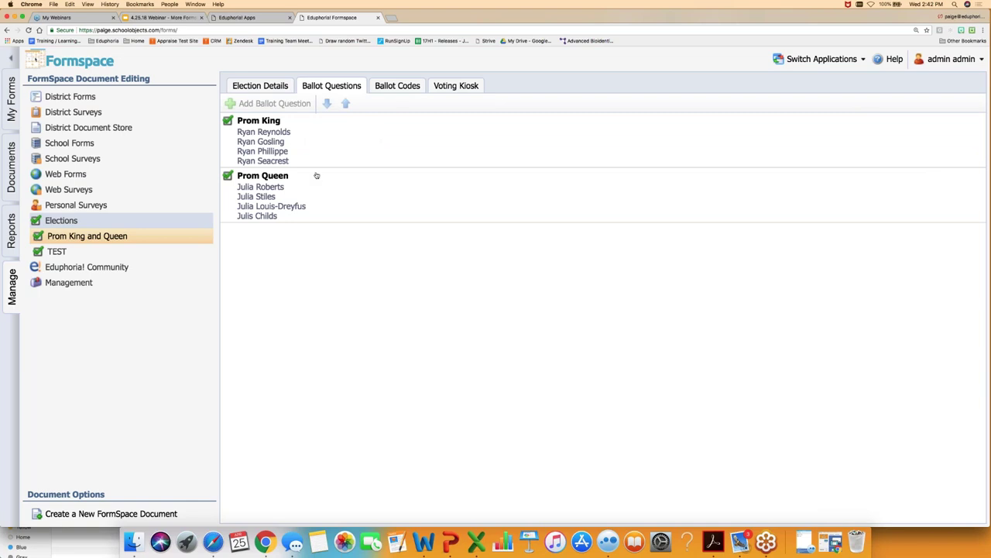
{"action": "left_click", "coordinate": [277, 134]}
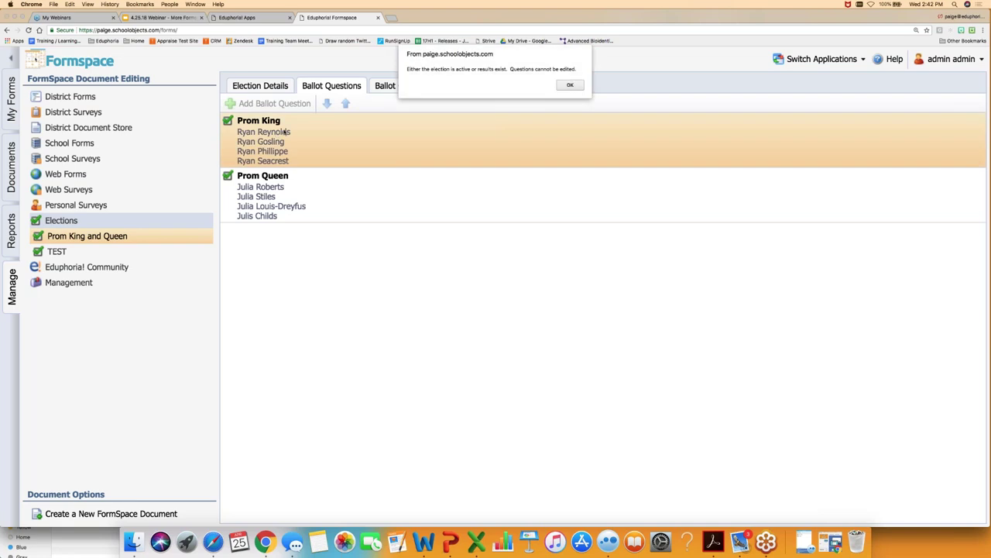
{"action": "left_click", "coordinate": [571, 84]}
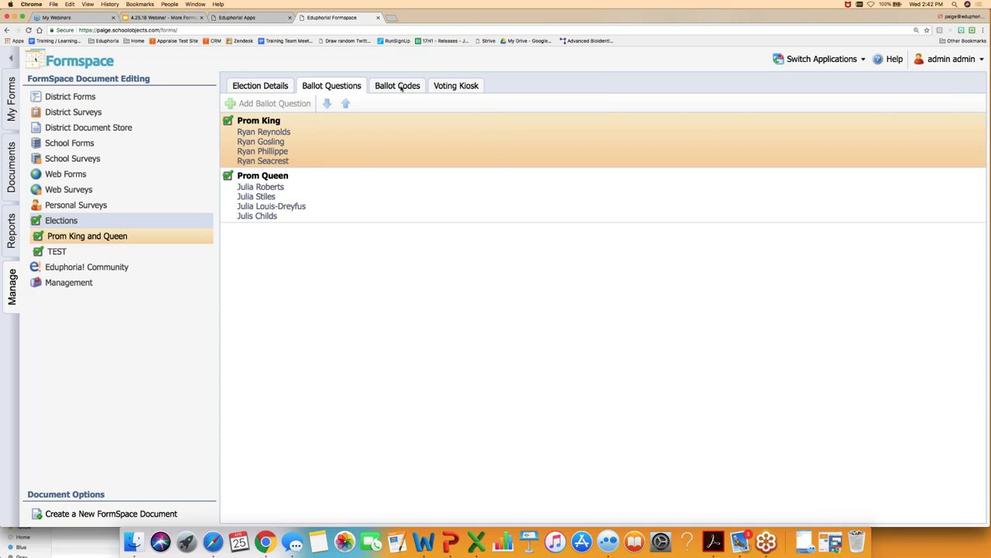
{"action": "left_click", "coordinate": [401, 88]}
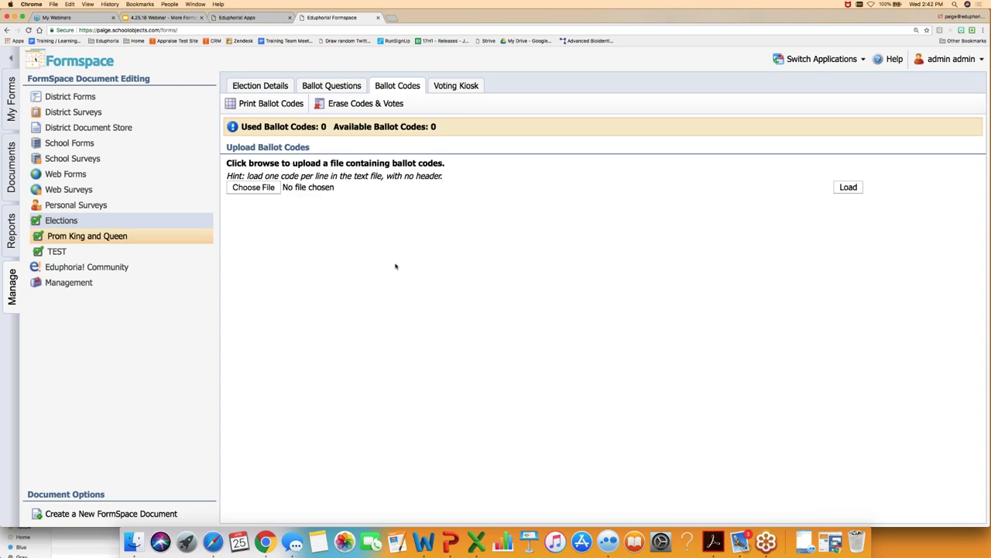
- Launch the Prom King and Queen voting kiosk in a separate window and enlarge it
{"action": "left_click", "coordinate": [459, 86]}
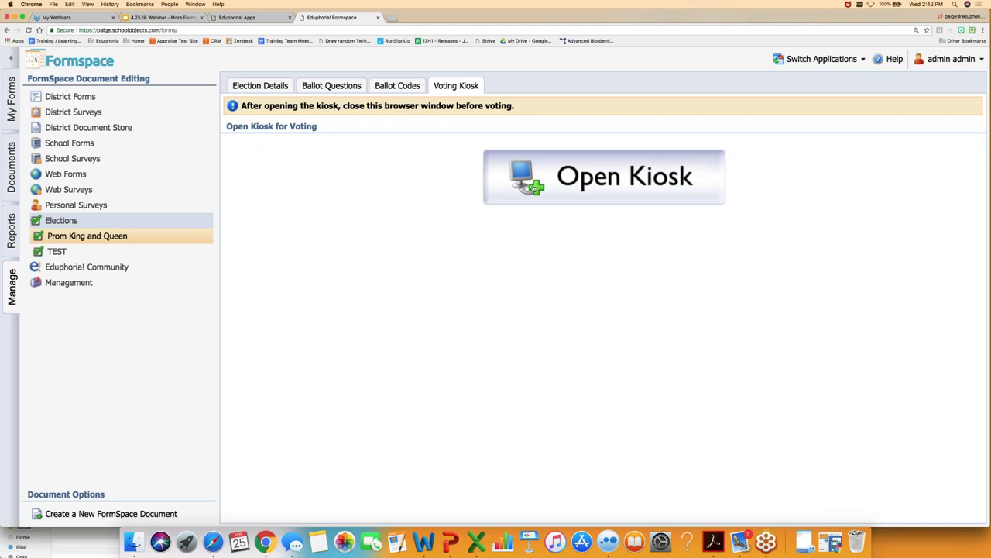
{"action": "left_click", "coordinate": [534, 182]}
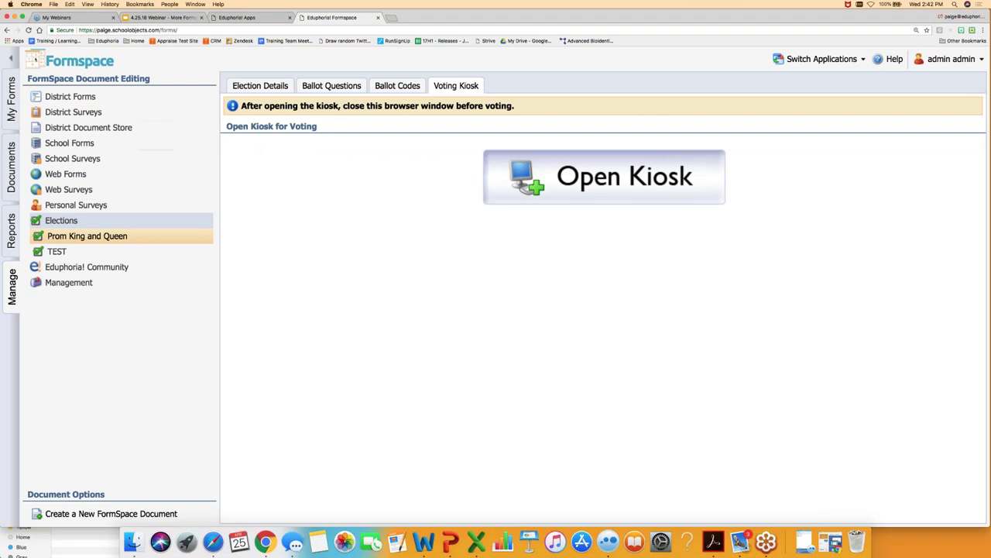
{"action": "left_click_drag", "start_coordinate": [307, 260], "coordinate": [988, 524]}
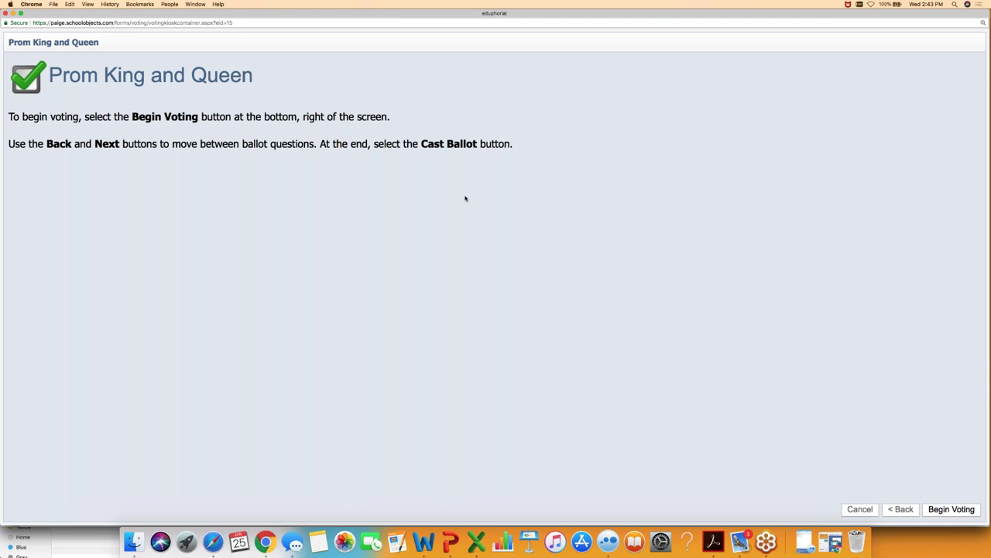
- Cast a test ballot for the first Prom King candidate and the third Prom Queen candidate
{"action": "left_click", "coordinate": [939, 510]}
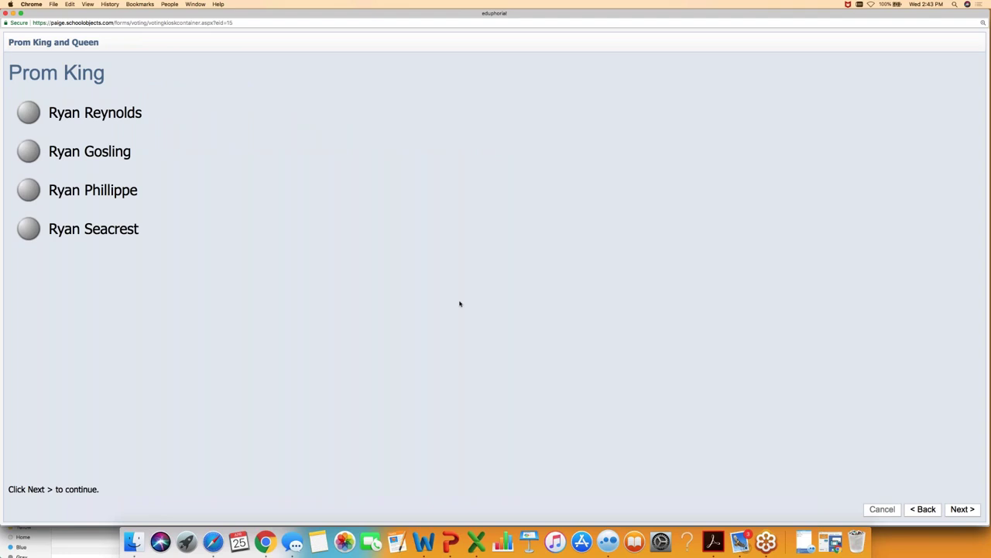
{"action": "left_click", "coordinate": [30, 111]}
{"action": "left_click", "coordinate": [961, 508]}
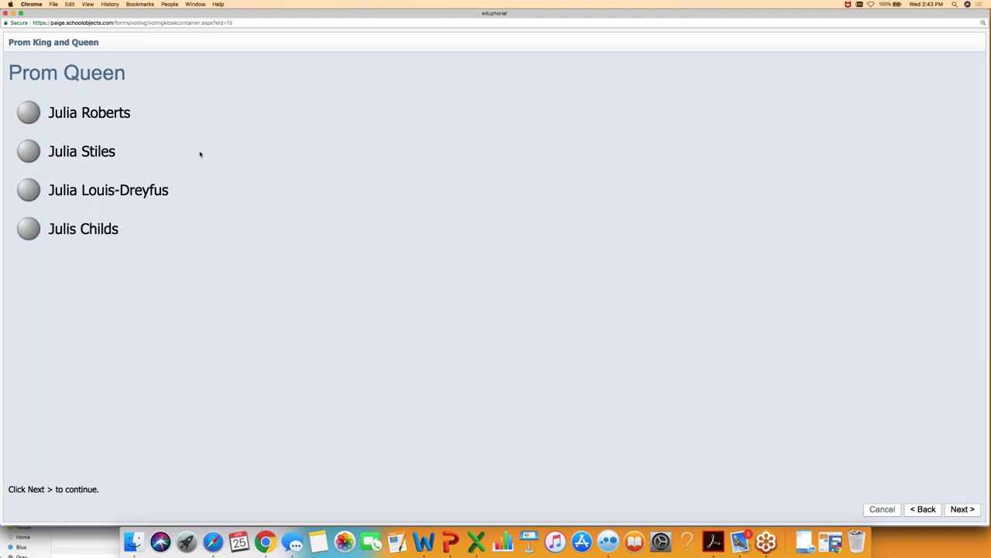
{"action": "left_click", "coordinate": [32, 192]}
{"action": "left_click", "coordinate": [925, 510]}
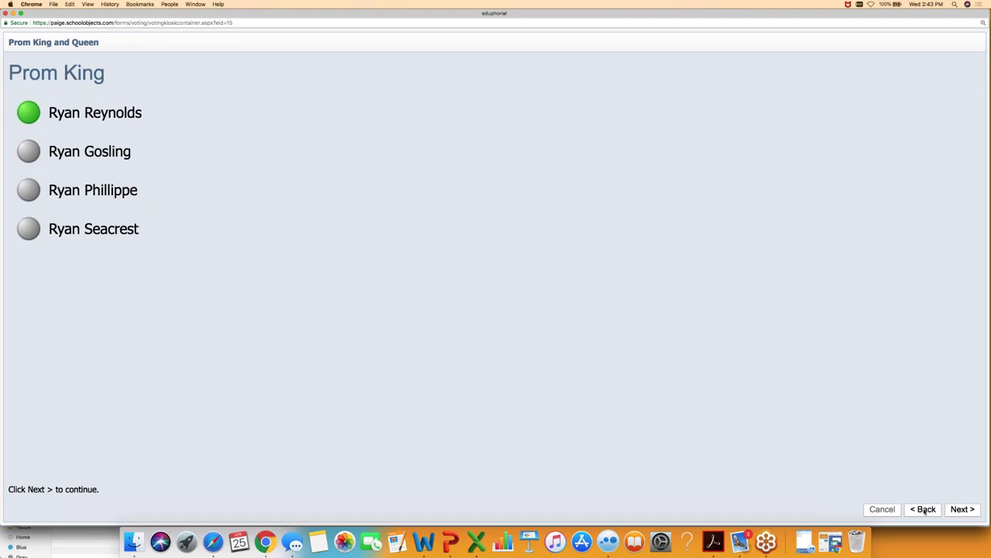
{"action": "left_click", "coordinate": [961, 510]}
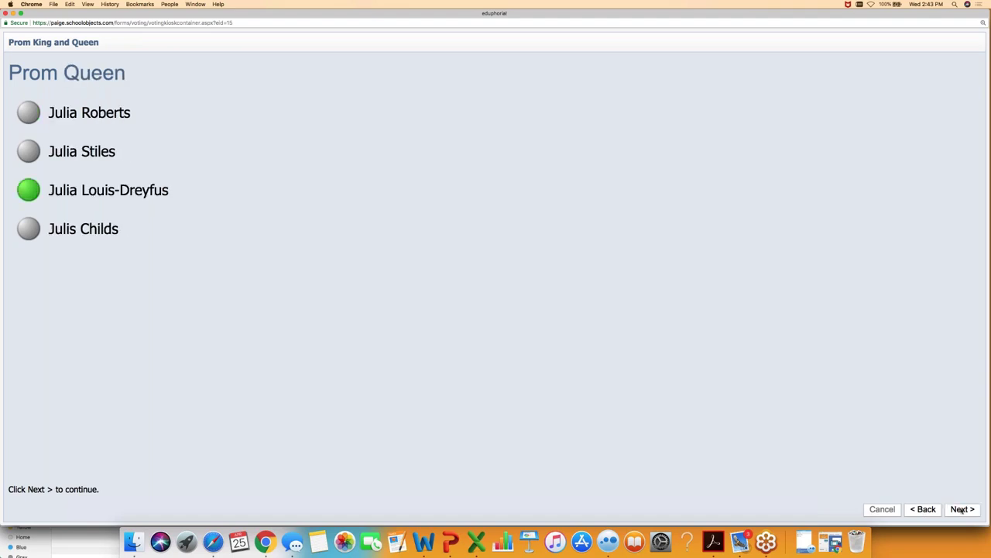
{"action": "left_click", "coordinate": [961, 509]}
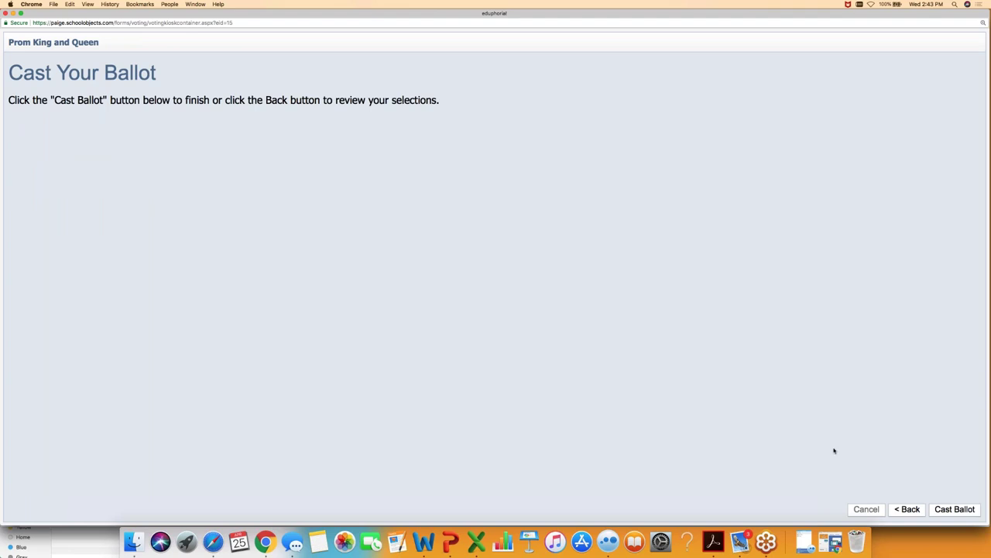
{"action": "left_click", "coordinate": [948, 512]}
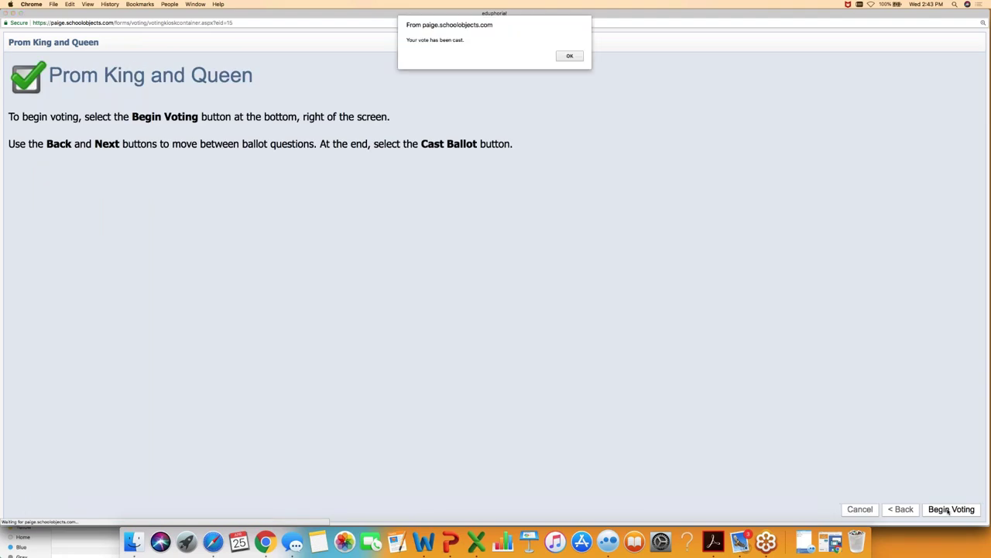
{"action": "left_click", "coordinate": [570, 56]}
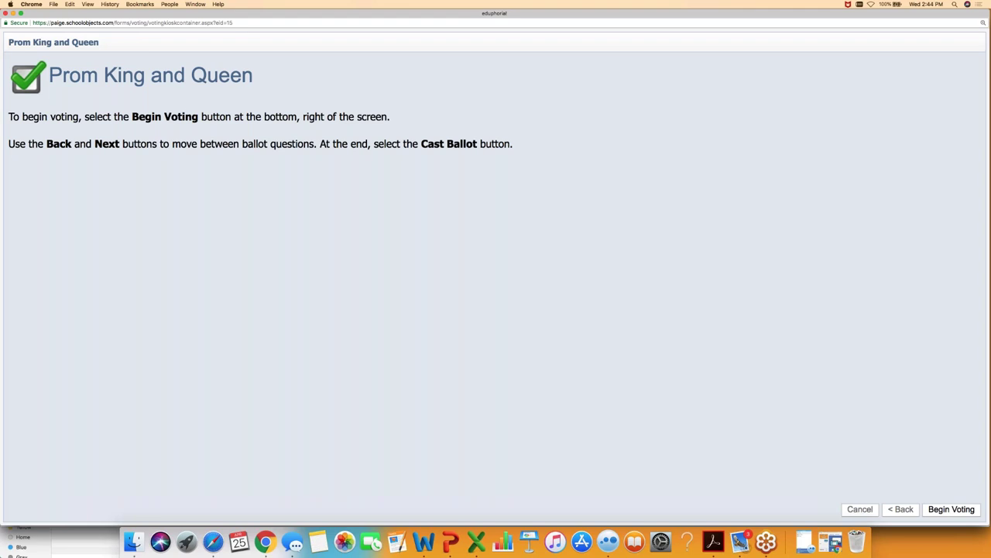
- Close the kiosk window to return to the election's voting-kiosk page
{"action": "left_click", "coordinate": [6, 14]}
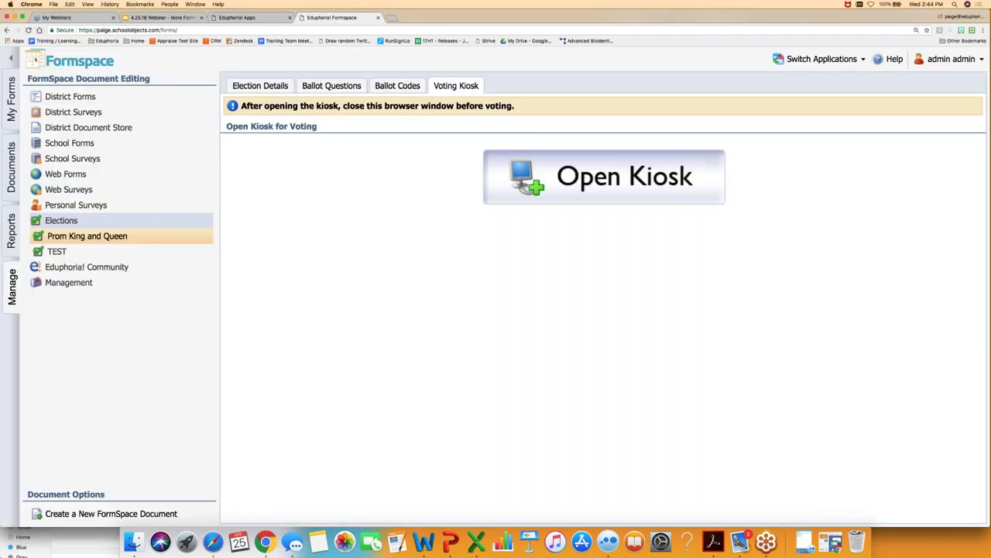
- Stop the Prom King and Queen election under Election Details and download its results PDF
{"action": "left_click", "coordinate": [267, 86]}
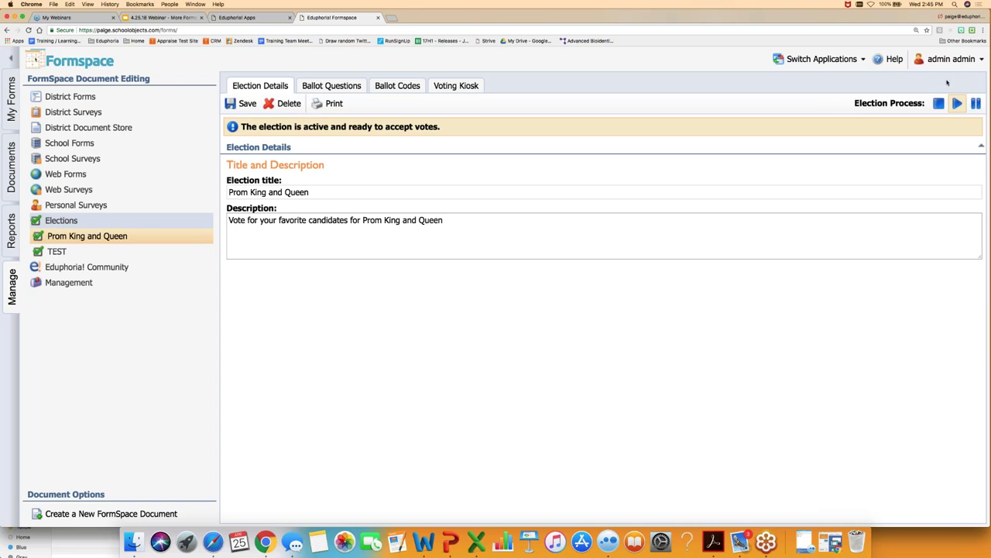
{"action": "left_click", "coordinate": [938, 103]}
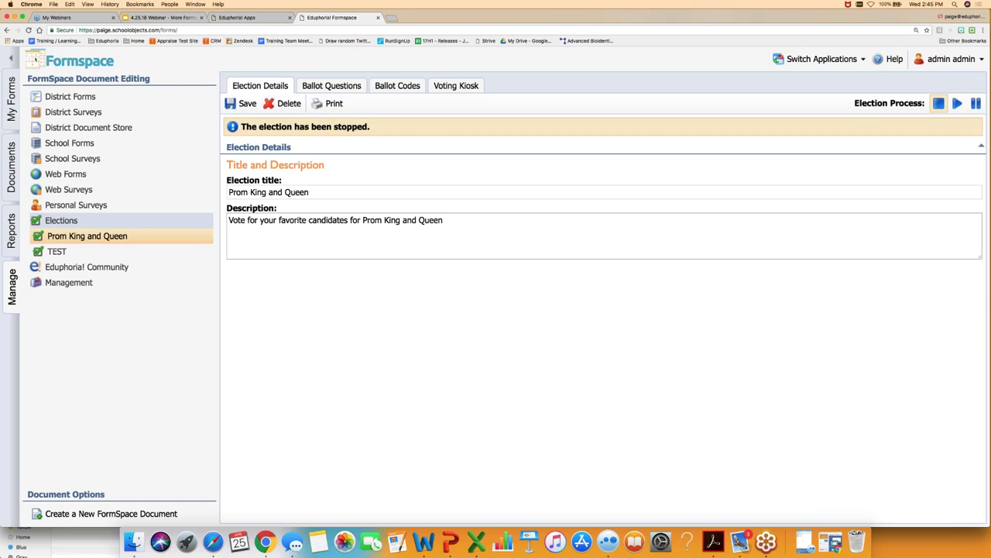
{"action": "left_click", "coordinate": [333, 106]}
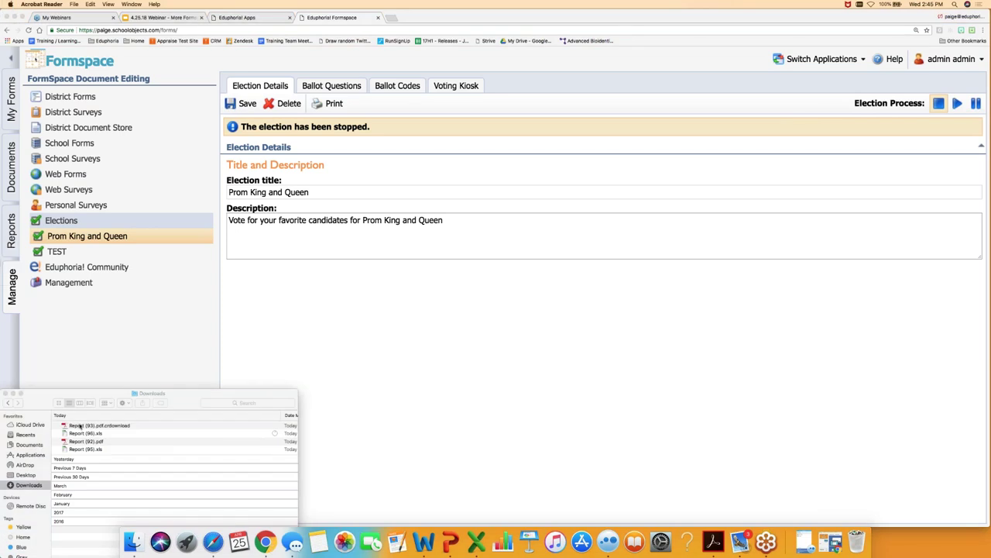
{"action": "right_click", "coordinate": [79, 425]}
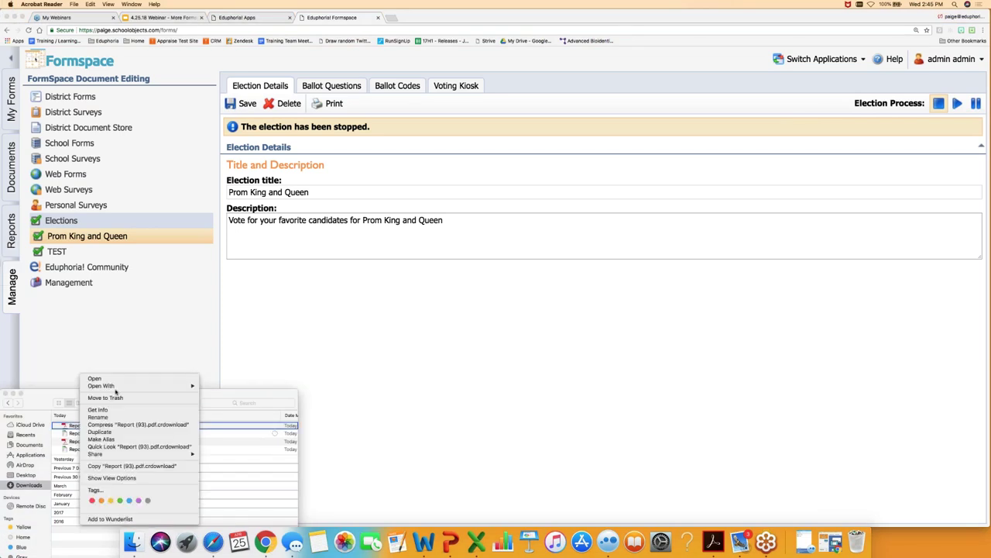
{"action": "mouse_move", "coordinate": [116, 386]}
{"action": "left_click", "coordinate": [217, 432]}
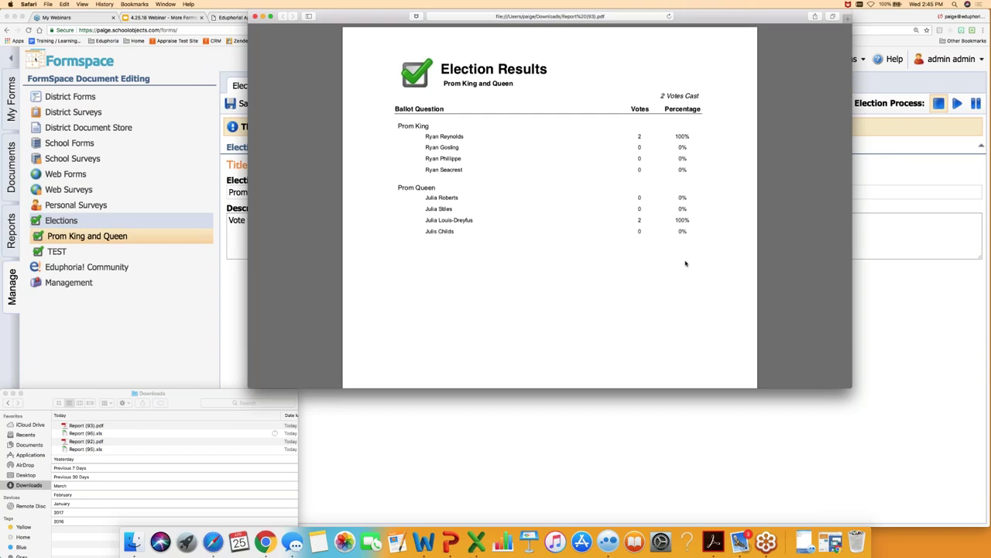
{"action": "left_click", "coordinate": [256, 16]}
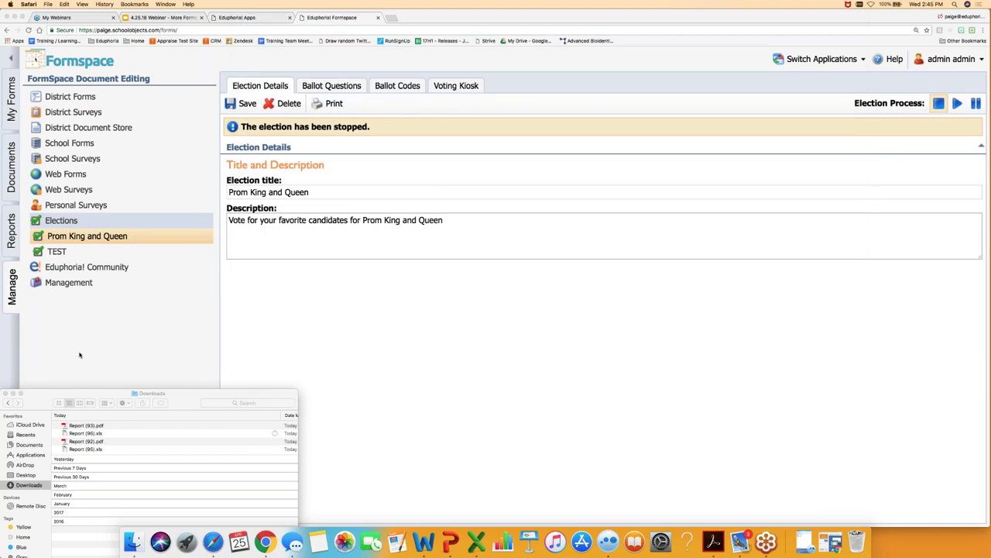
{"action": "left_click", "coordinate": [79, 354]}
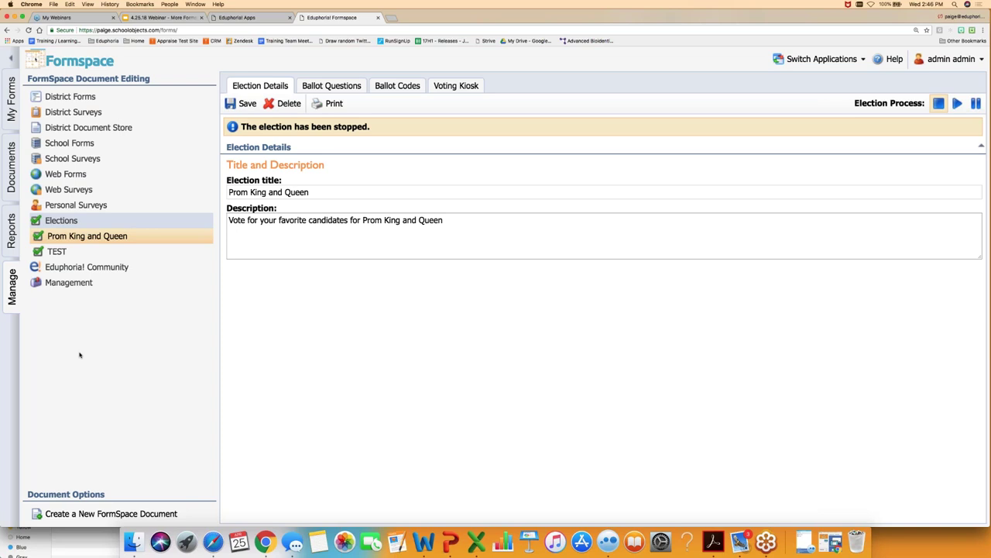
{"action": "left_click", "coordinate": [454, 86]}
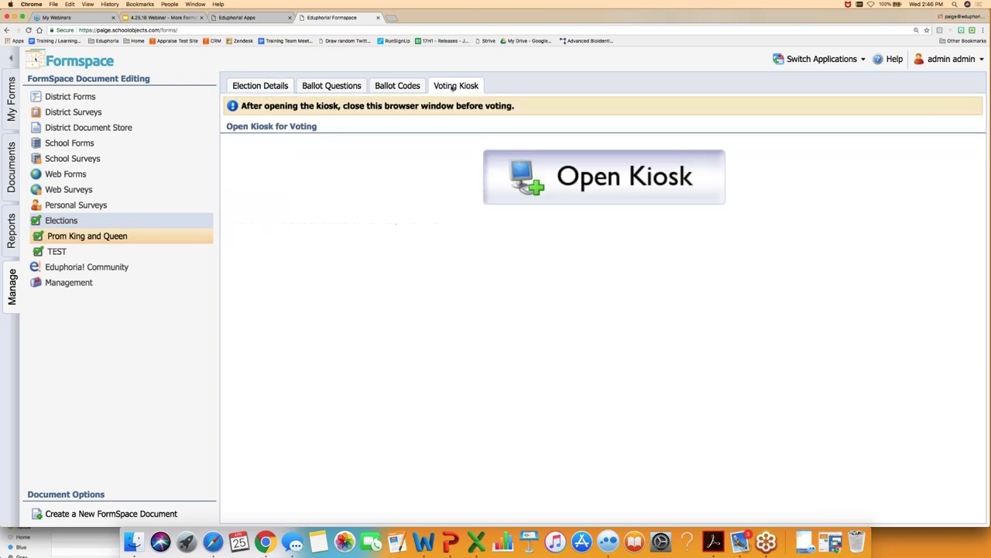
{"action": "left_click", "coordinate": [518, 166]}
{"action": "left_click_drag", "start_coordinate": [309, 260], "coordinate": [988, 524]}
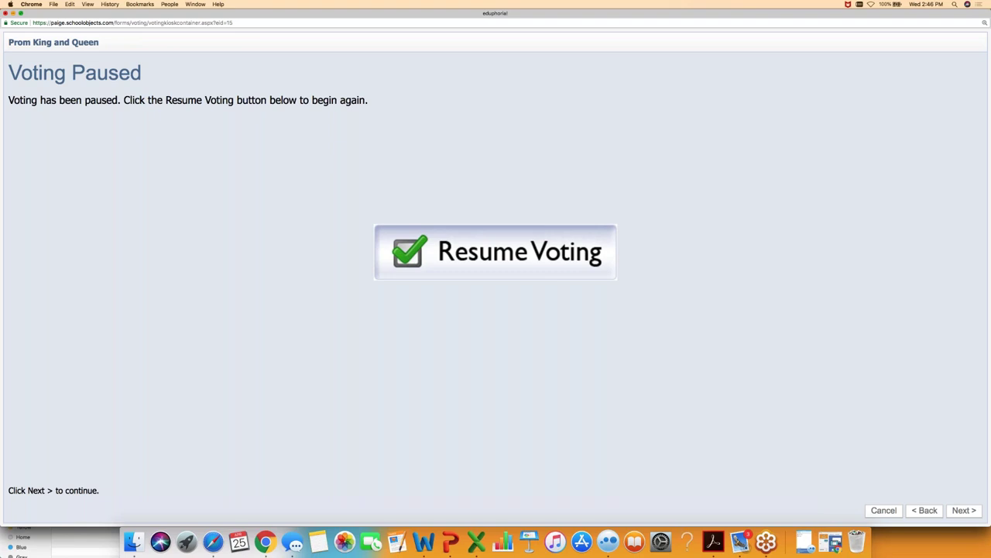
{"action": "left_click", "coordinate": [6, 15]}
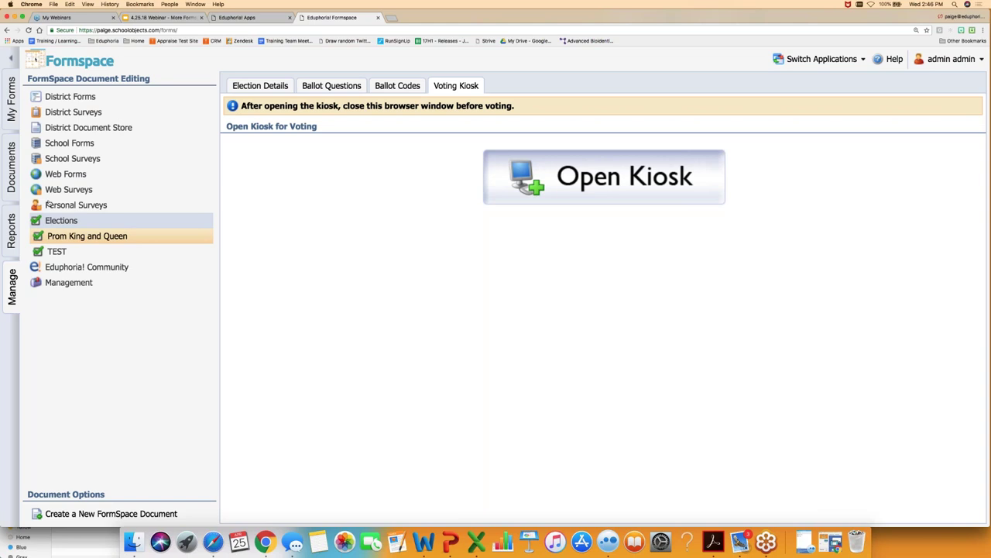
- Export the IMAT Request Form's Form Analysis report to Excel as Report (97).xls
{"action": "left_click", "coordinate": [12, 233]}
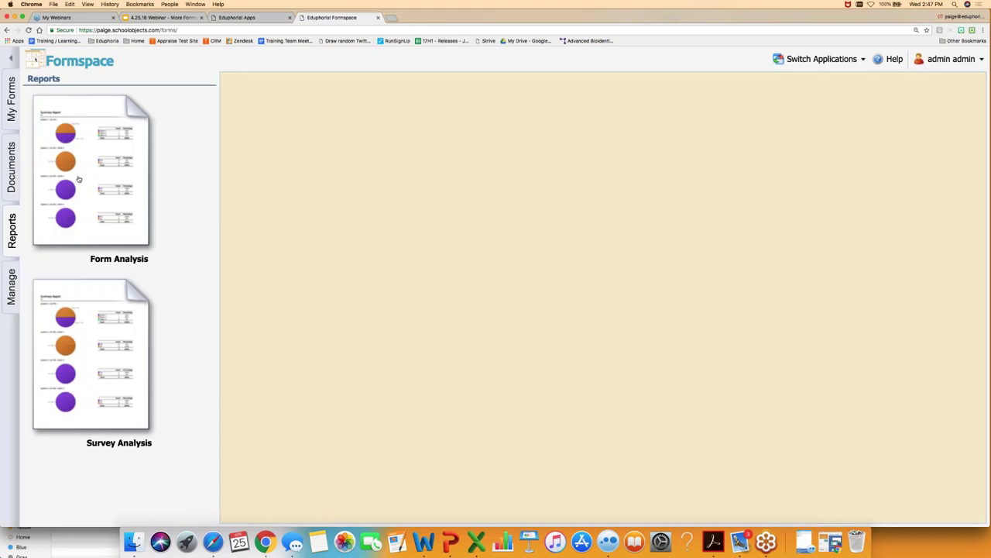
{"action": "left_click", "coordinate": [78, 179]}
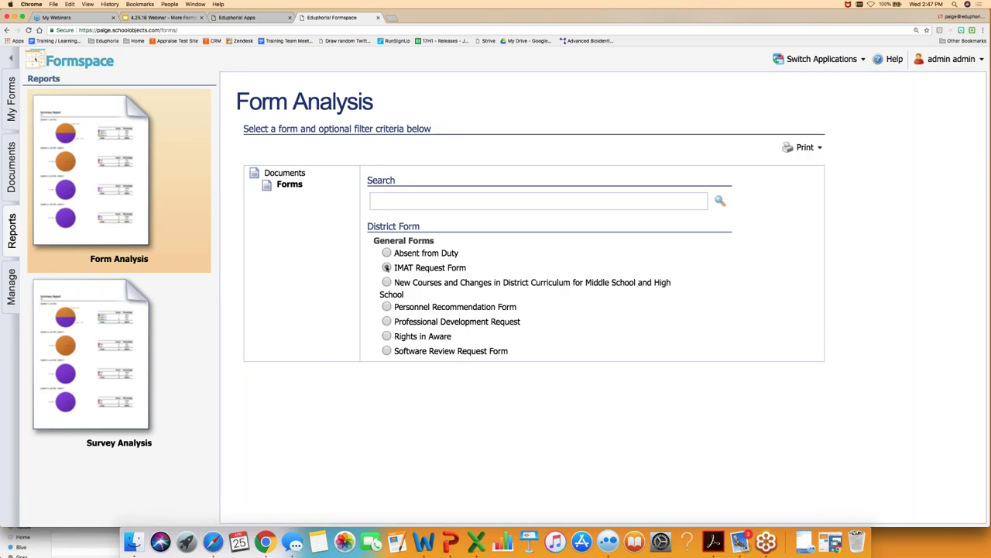
{"action": "left_click", "coordinate": [793, 152]}
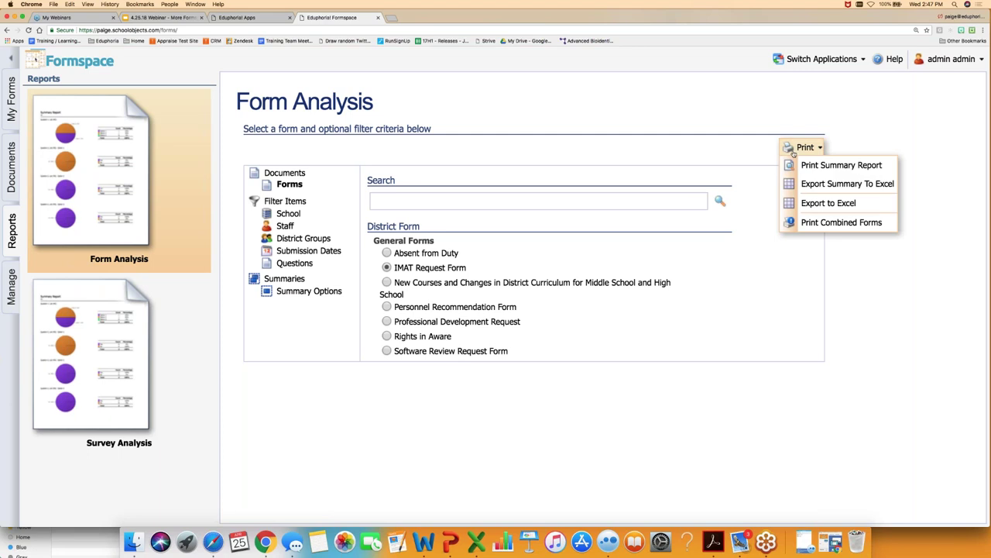
{"action": "left_click", "coordinate": [827, 203]}
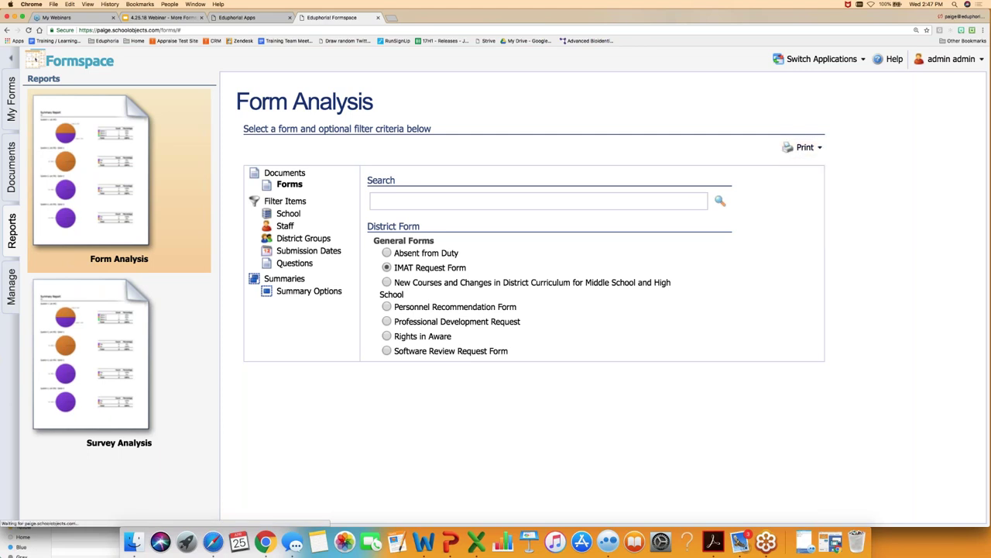
{"action": "left_click", "coordinate": [85, 517]}
{"action": "left_click", "coordinate": [95, 478]}
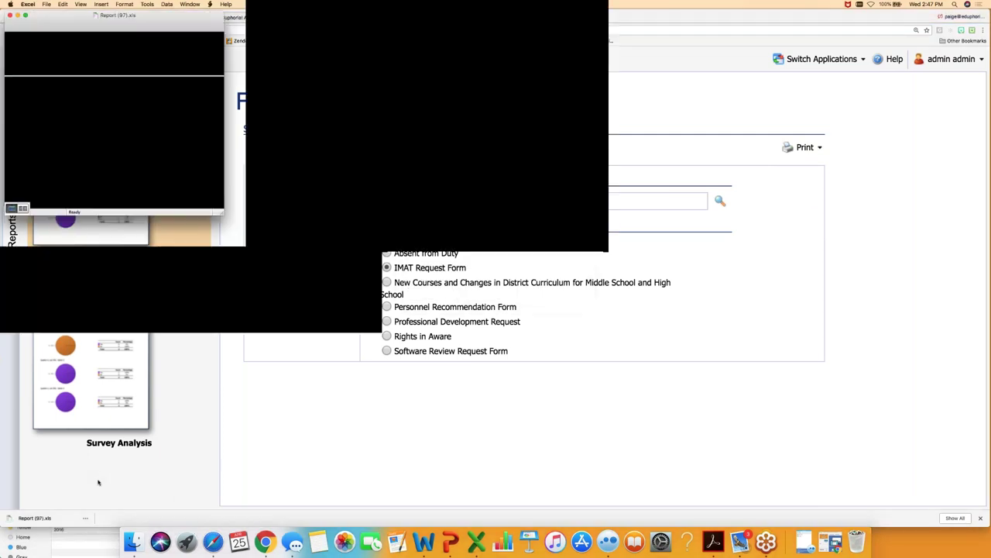
{"action": "left_click_drag", "start_coordinate": [224, 215], "coordinate": [828, 317]}
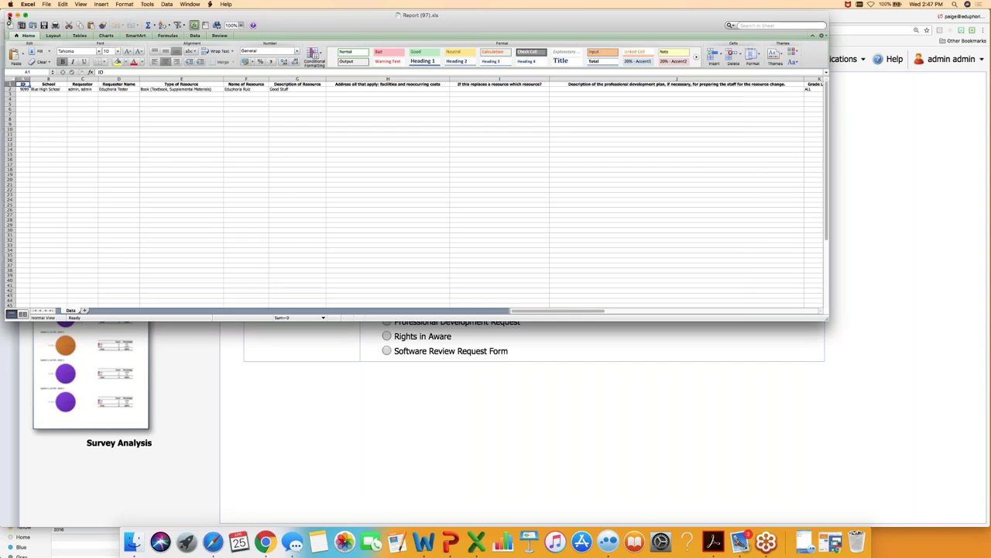
{"action": "left_click", "coordinate": [9, 14]}
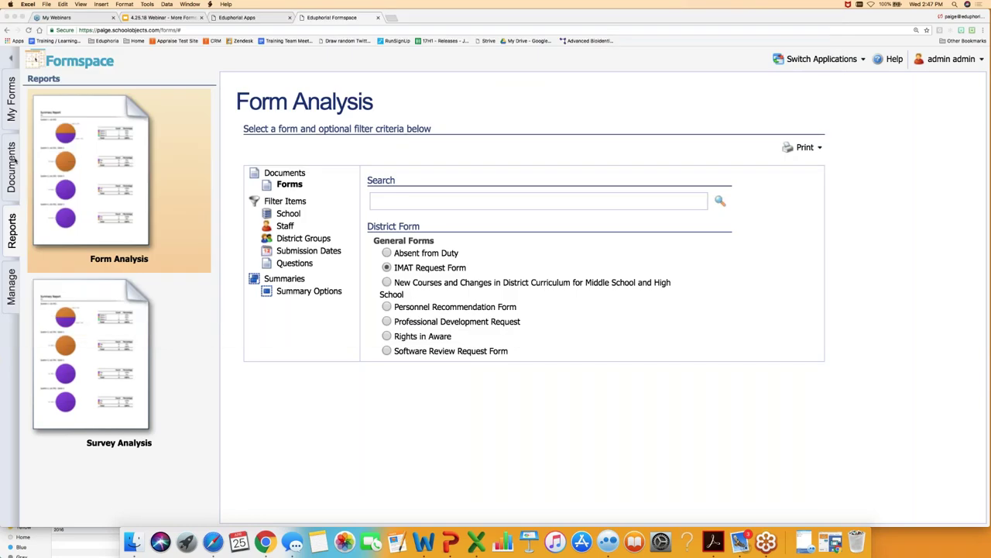
- Open the *QUESTION TYPES form from District Forms > General Forms and view its questions
{"action": "left_click", "coordinate": [12, 285]}
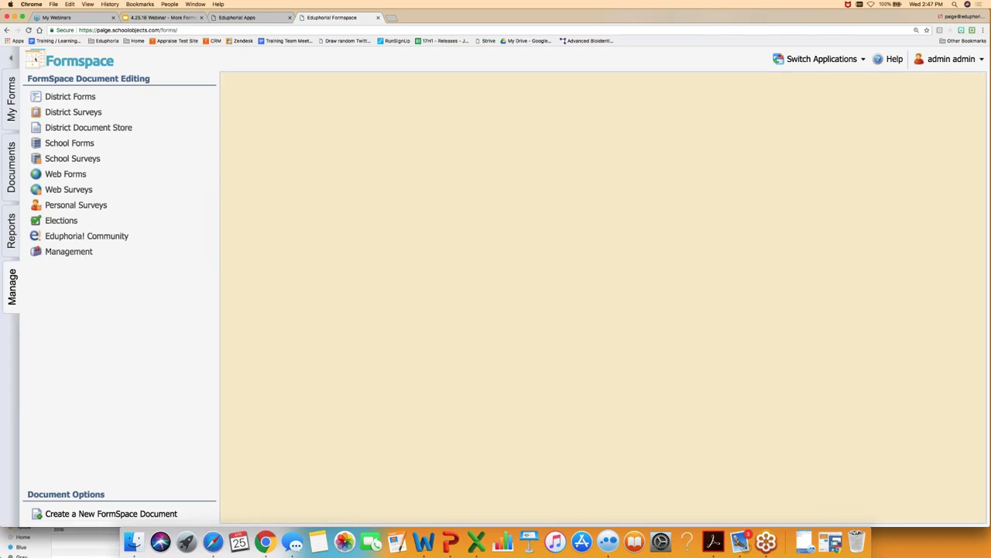
{"action": "left_click", "coordinate": [70, 96]}
{"action": "left_click", "coordinate": [53, 113]}
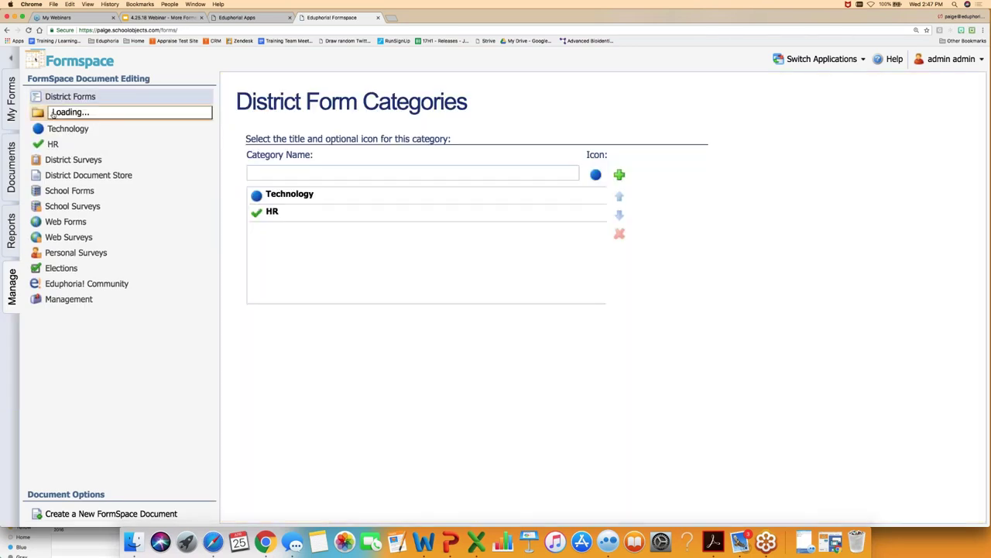
{"action": "left_click", "coordinate": [63, 128]}
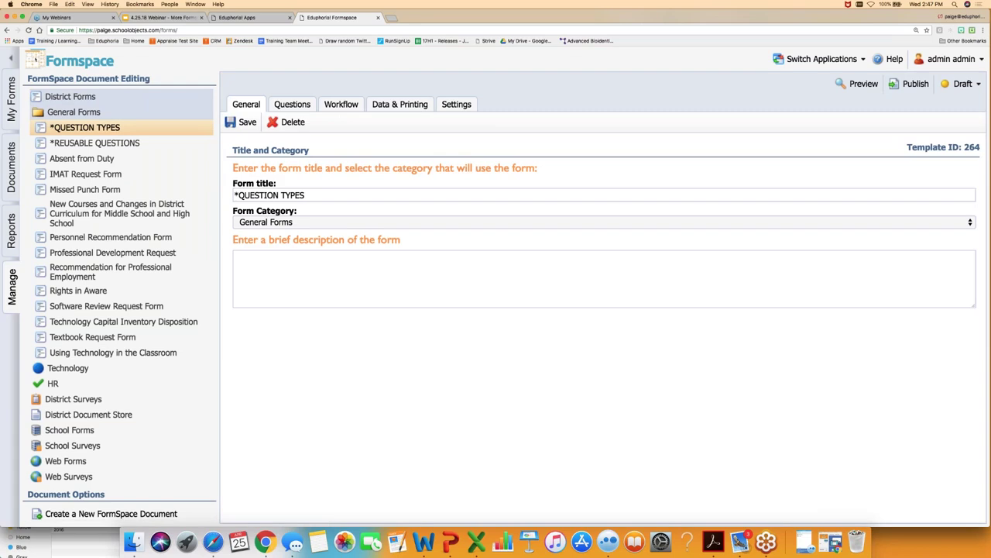
{"action": "left_click", "coordinate": [292, 105]}
{"action": "scroll", "coordinate": [409, 270], "scroll_direction": "down", "scroll_amount": 1}
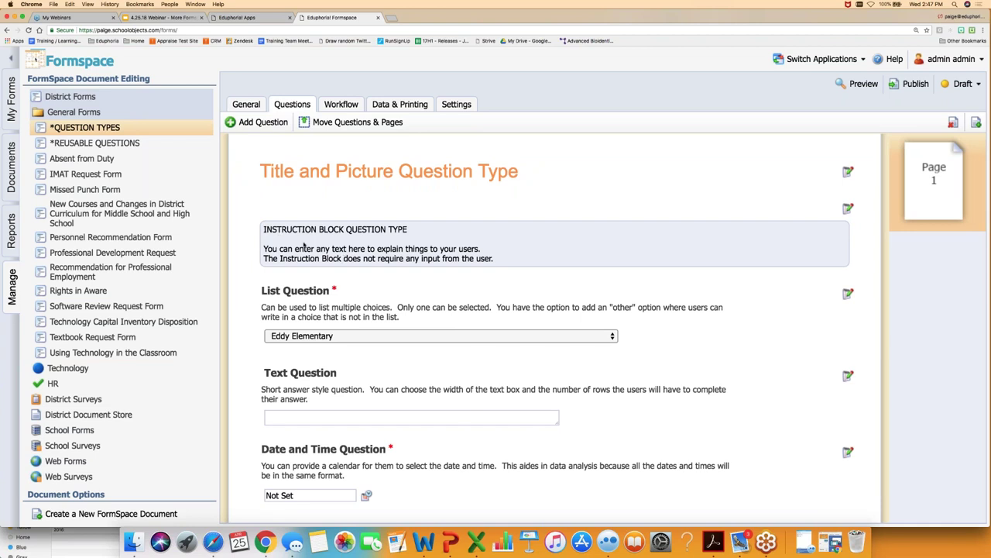
{"action": "scroll", "coordinate": [304, 246], "scroll_direction": "down", "scroll_amount": 1}
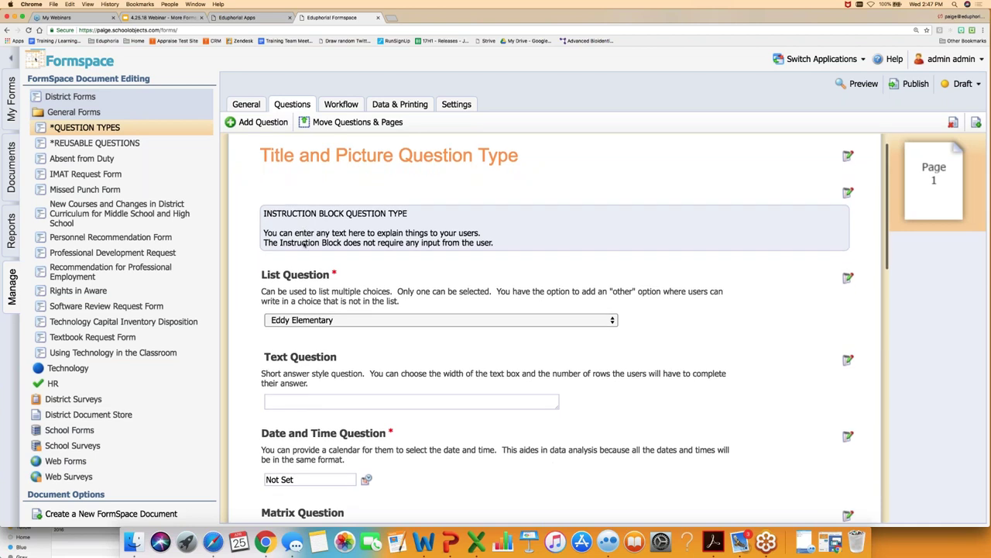
{"action": "scroll", "coordinate": [304, 245], "scroll_direction": "down", "scroll_amount": 2}
{"action": "left_click", "coordinate": [339, 271]}
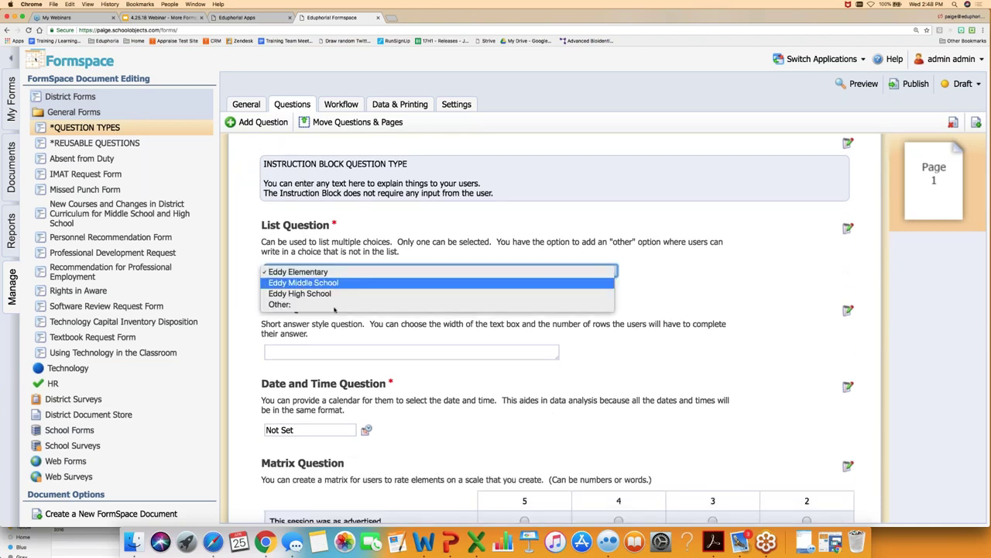
{"action": "left_click", "coordinate": [342, 256]}
{"action": "scroll", "coordinate": [317, 306], "scroll_direction": "down", "scroll_amount": 2}
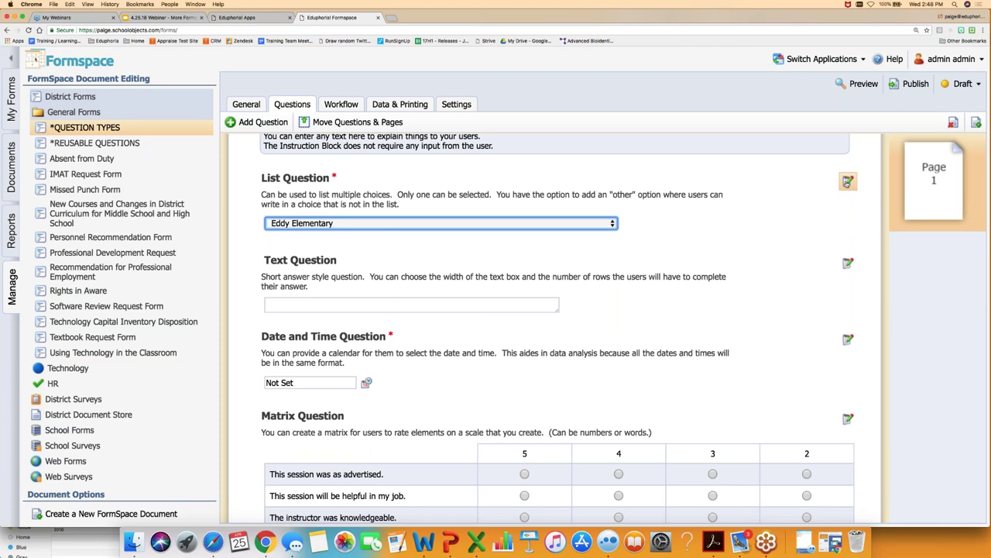
{"action": "left_click", "coordinate": [847, 181]}
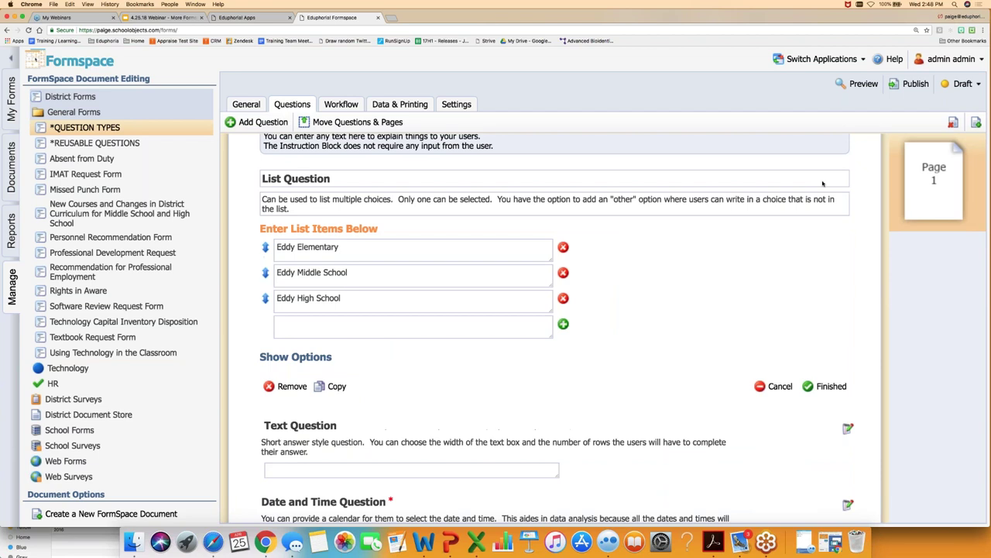
{"action": "left_click", "coordinate": [295, 356]}
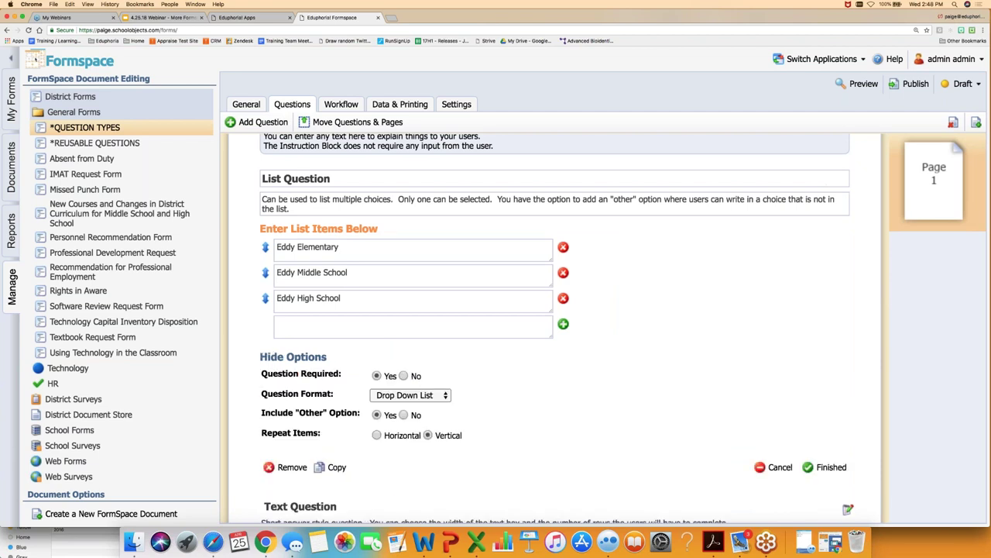
{"action": "left_click", "coordinate": [438, 398]}
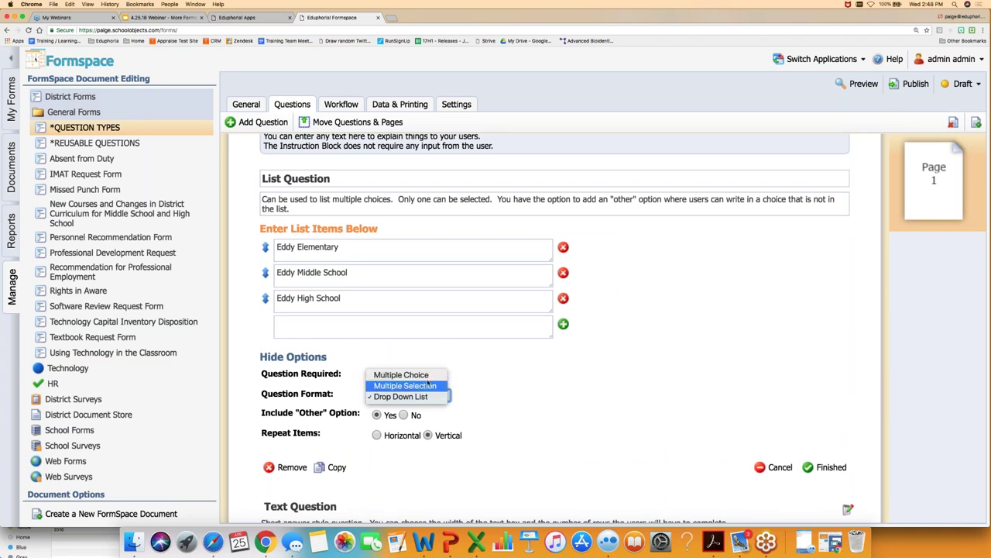
{"action": "left_click", "coordinate": [489, 394]}
{"action": "left_click", "coordinate": [825, 467]}
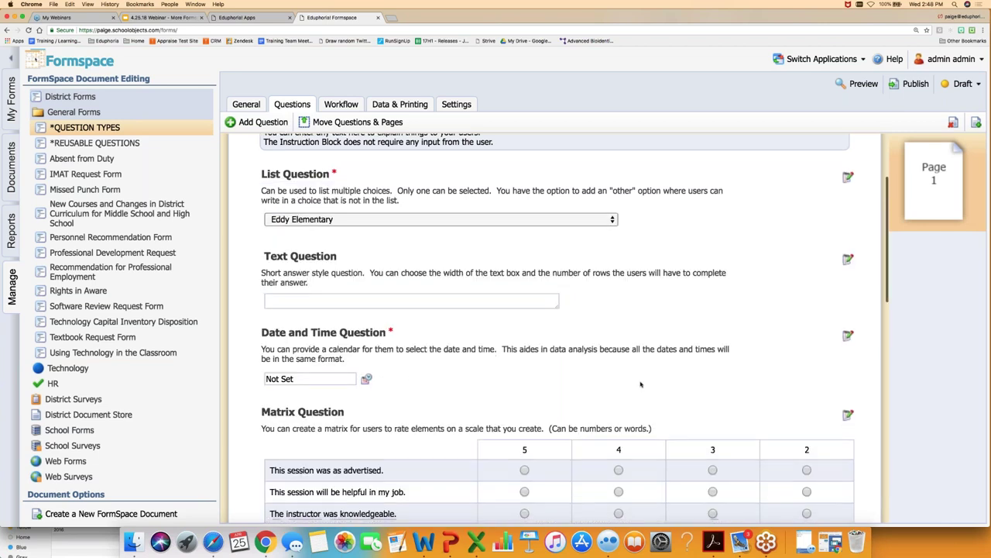
{"action": "scroll", "coordinate": [431, 326], "scroll_direction": "down", "scroll_amount": 2}
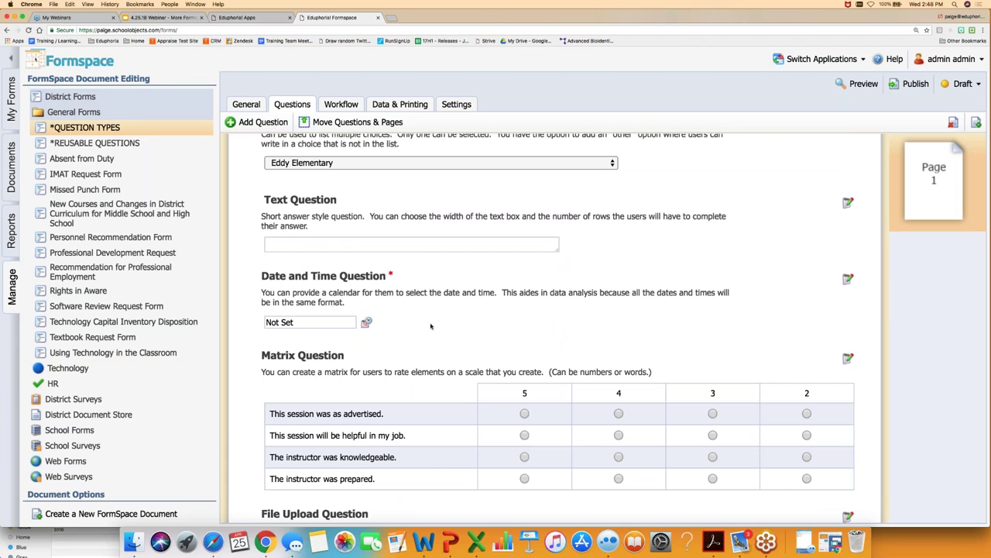
{"action": "scroll", "coordinate": [430, 326], "scroll_direction": "down", "scroll_amount": 1}
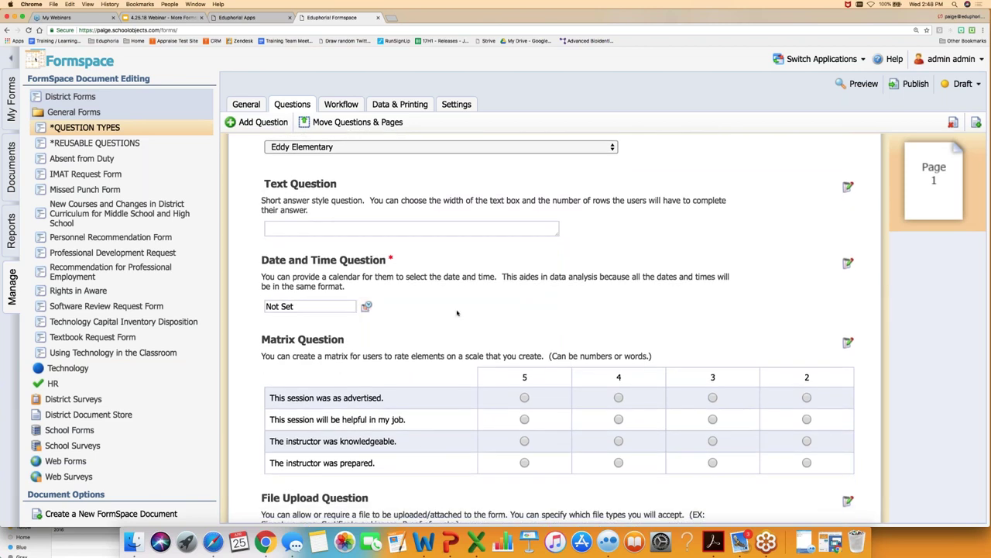
{"action": "scroll", "coordinate": [457, 312], "scroll_direction": "down", "scroll_amount": 1}
{"action": "scroll", "coordinate": [456, 313], "scroll_direction": "down", "scroll_amount": 2}
{"action": "left_click", "coordinate": [367, 253]}
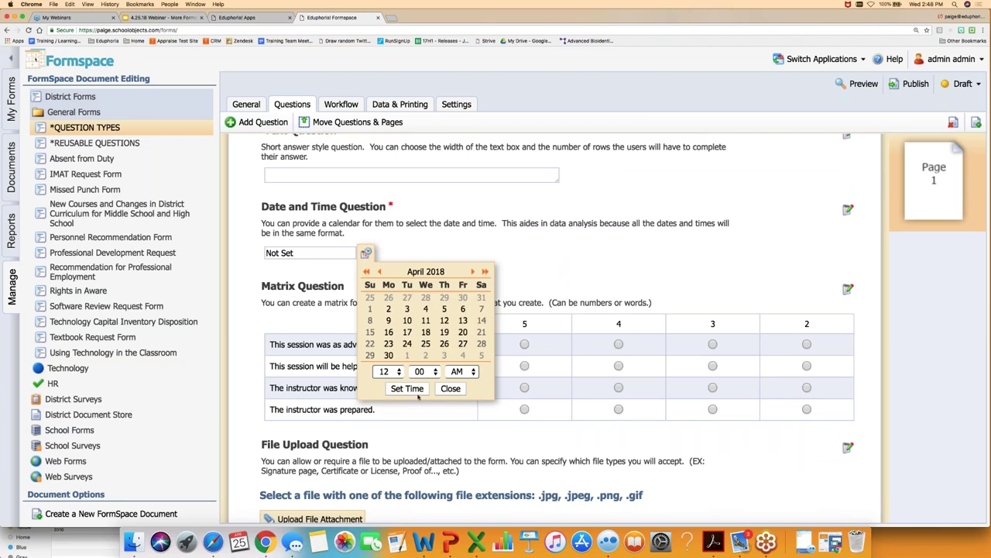
{"action": "left_click", "coordinate": [526, 268]}
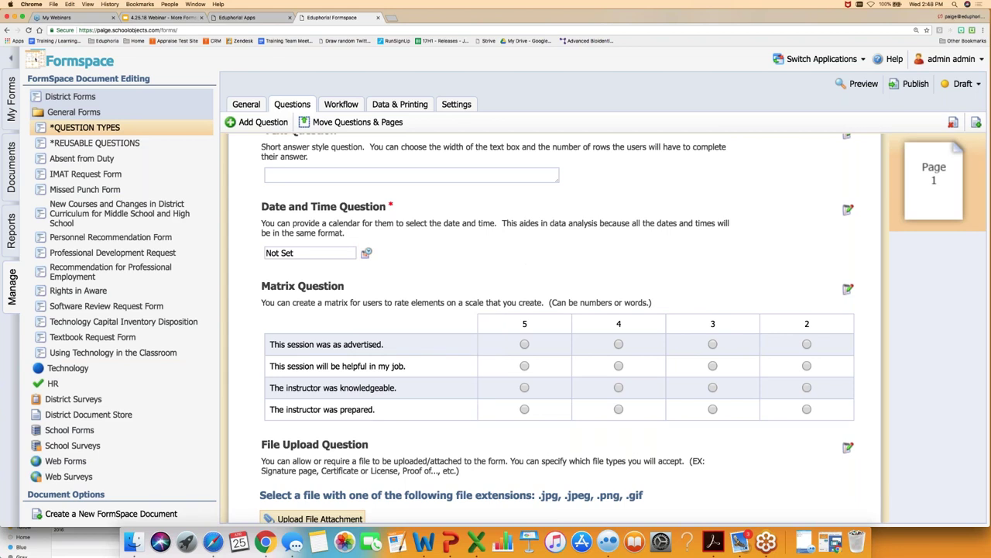
{"action": "scroll", "coordinate": [539, 387], "scroll_direction": "down", "scroll_amount": 2}
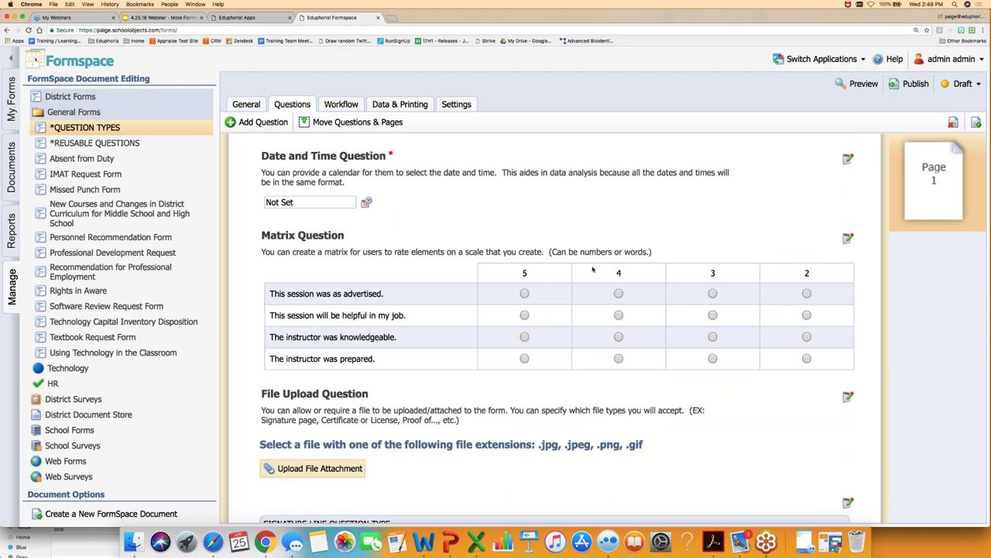
{"action": "scroll", "coordinate": [434, 341], "scroll_direction": "down", "scroll_amount": 3}
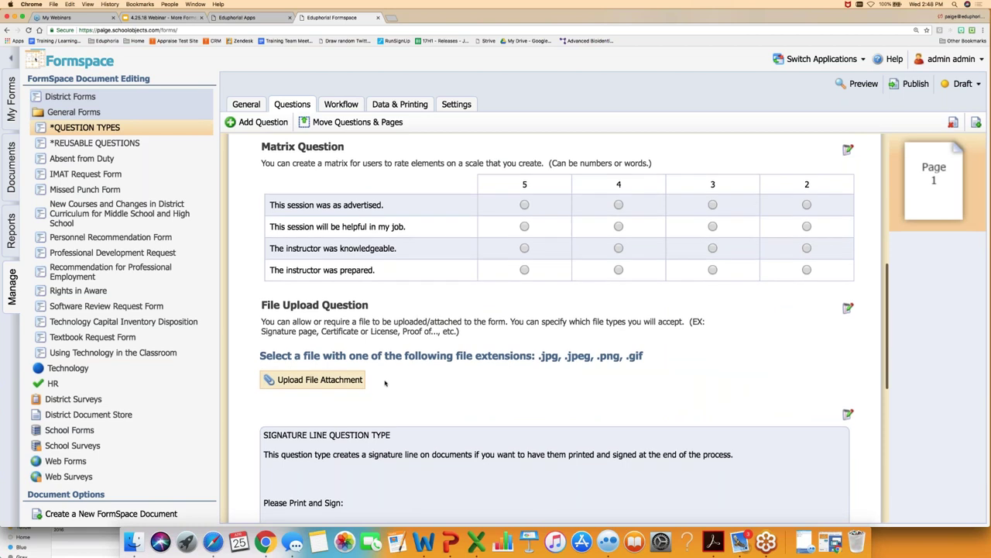
{"action": "scroll", "coordinate": [384, 383], "scroll_direction": "down", "scroll_amount": 3}
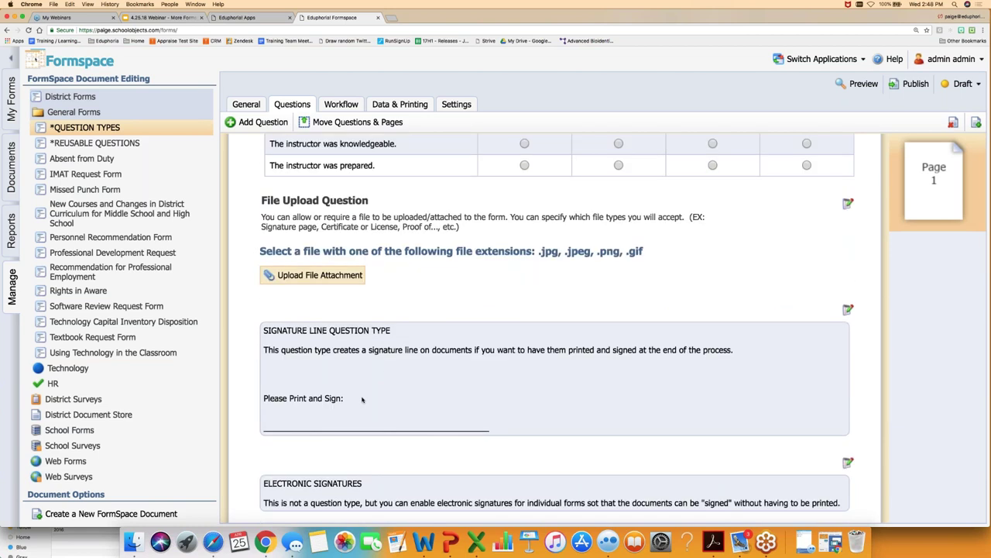
{"action": "scroll", "coordinate": [361, 399], "scroll_direction": "down", "scroll_amount": 1}
{"action": "scroll", "coordinate": [362, 399], "scroll_direction": "down", "scroll_amount": 2}
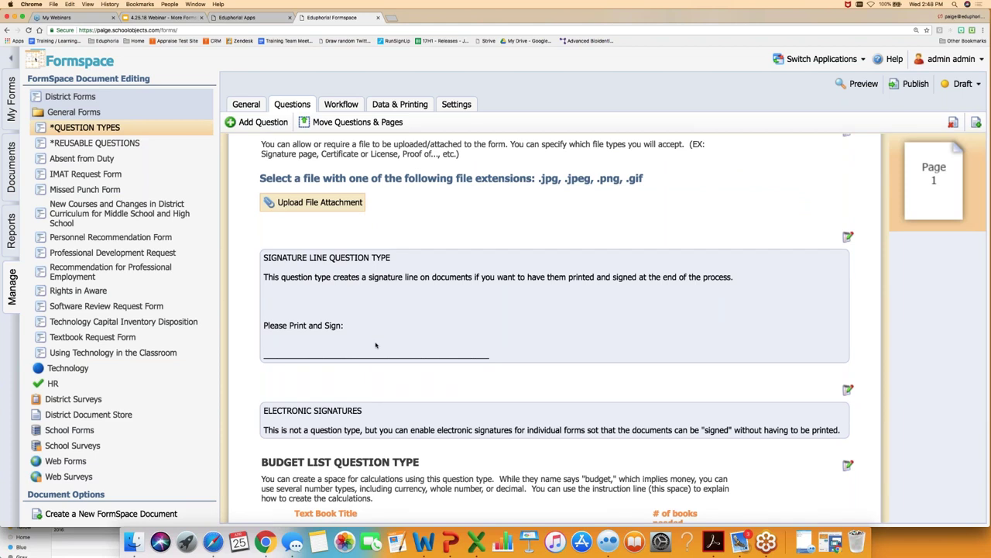
{"action": "scroll", "coordinate": [375, 345], "scroll_direction": "down", "scroll_amount": 2}
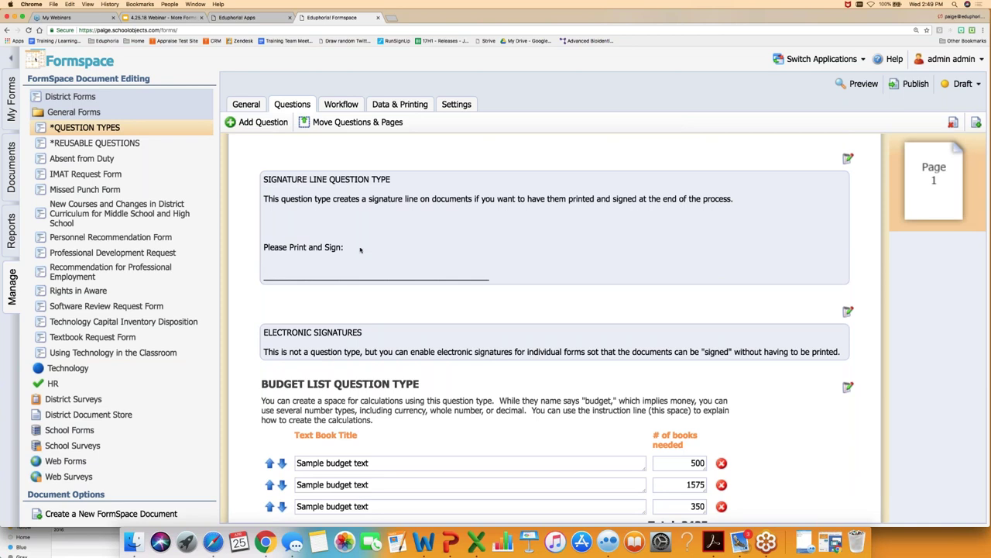
- Check the Document ID, collapse General Forms, and show the *QUESTION TYPES form's Settings page
{"action": "scroll", "coordinate": [361, 254], "scroll_direction": "down", "scroll_amount": 3}
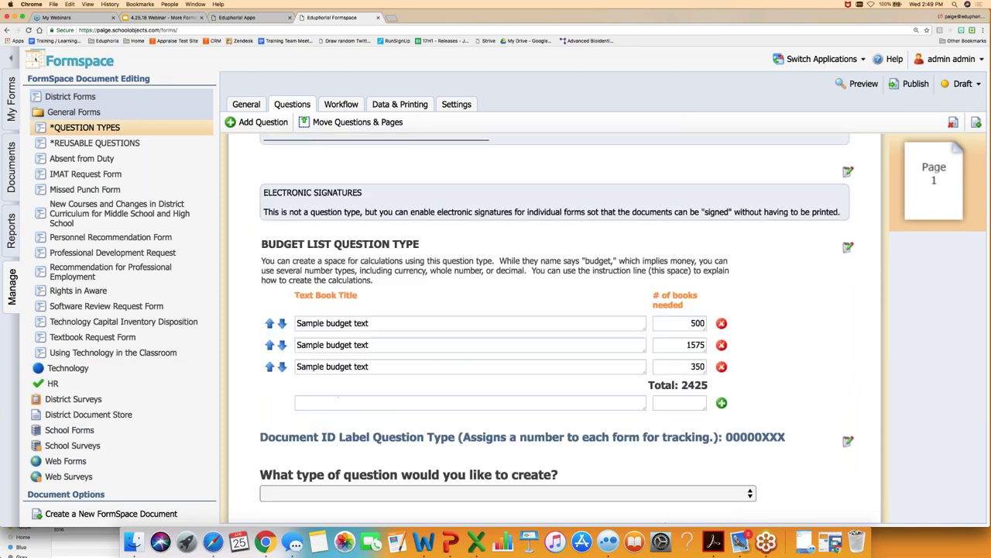
{"action": "scroll", "coordinate": [556, 328], "scroll_direction": "down", "scroll_amount": 1}
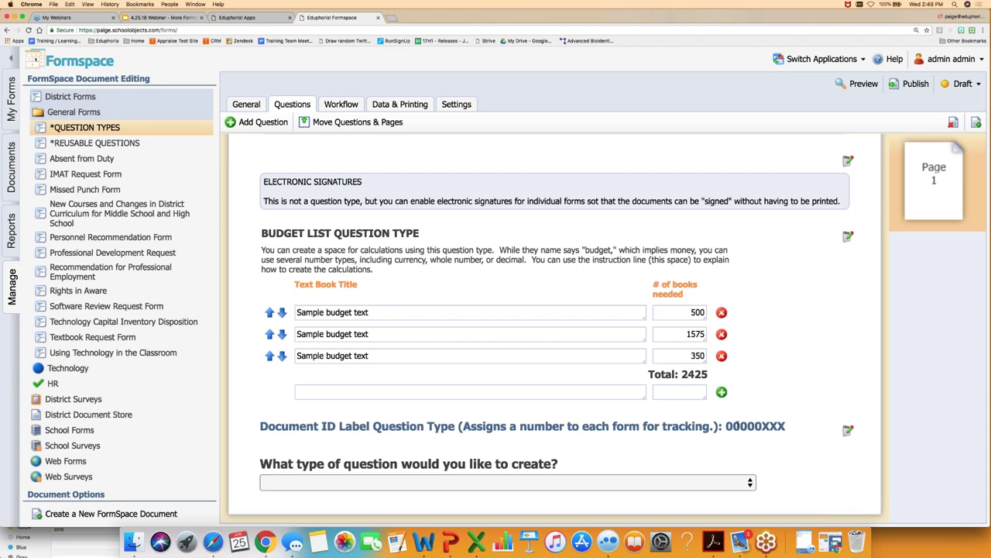
{"action": "left_click_drag", "start_coordinate": [756, 426], "coordinate": [729, 426]}
{"action": "scroll", "coordinate": [555, 326], "scroll_direction": "up", "scroll_amount": 5}
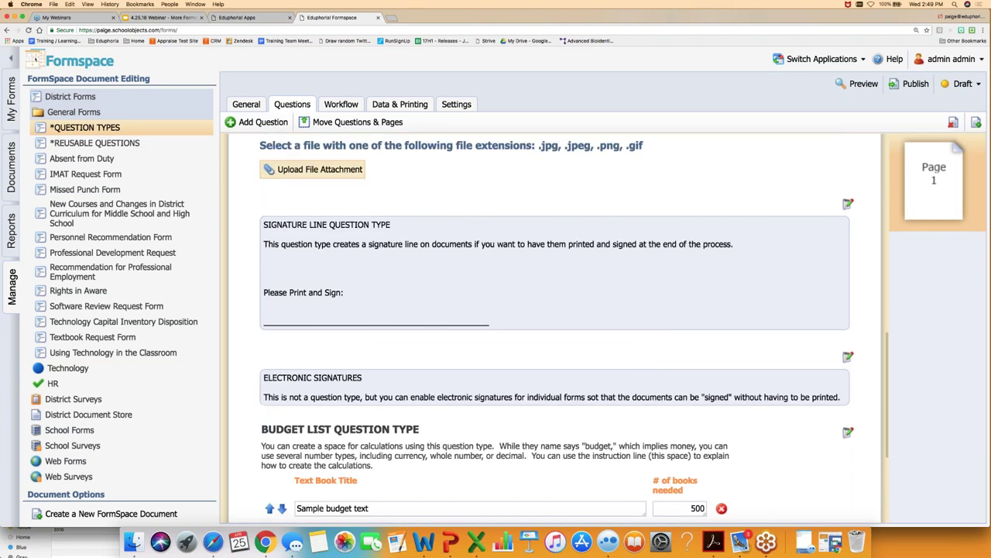
{"action": "scroll", "coordinate": [555, 325], "scroll_direction": "down", "scroll_amount": 5}
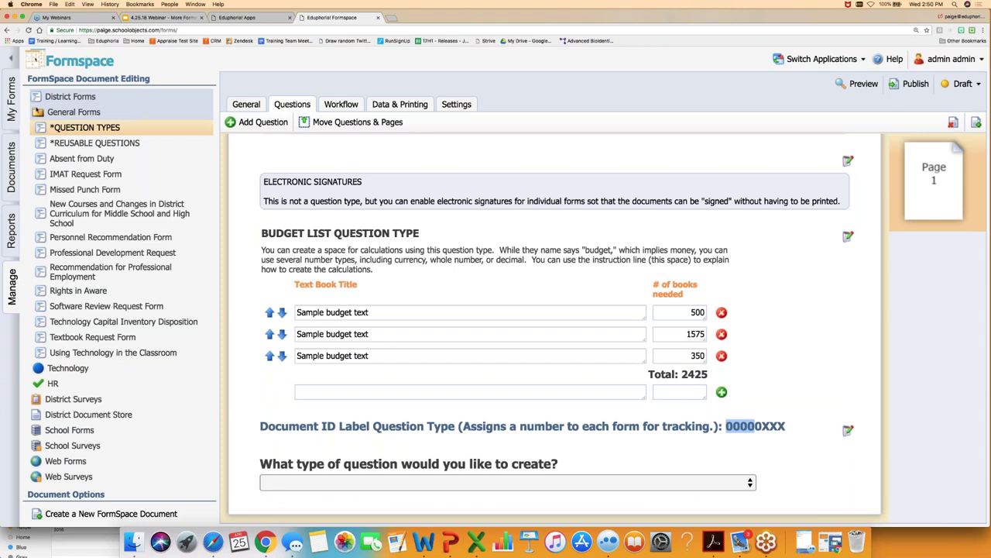
{"action": "left_click", "coordinate": [72, 111]}
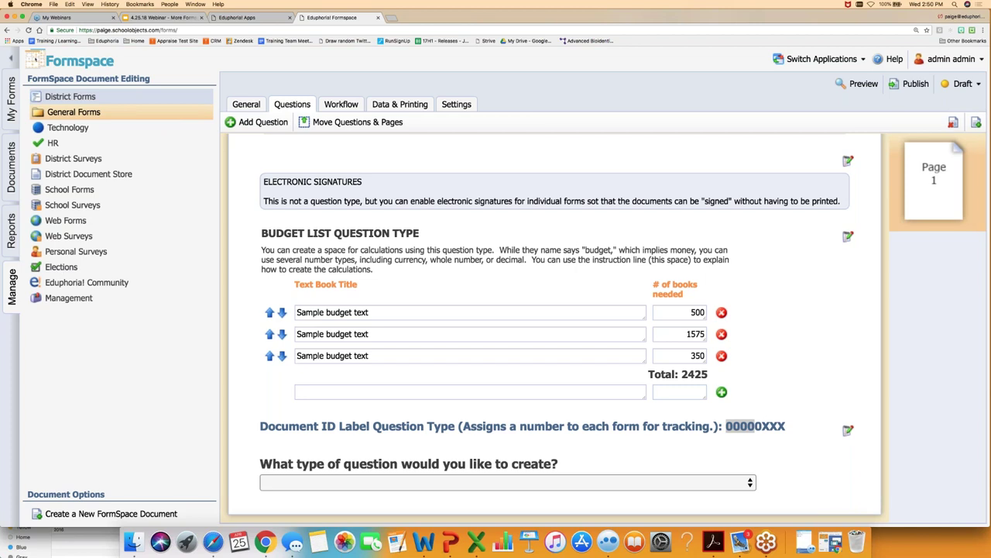
{"action": "left_click", "coordinate": [456, 104]}
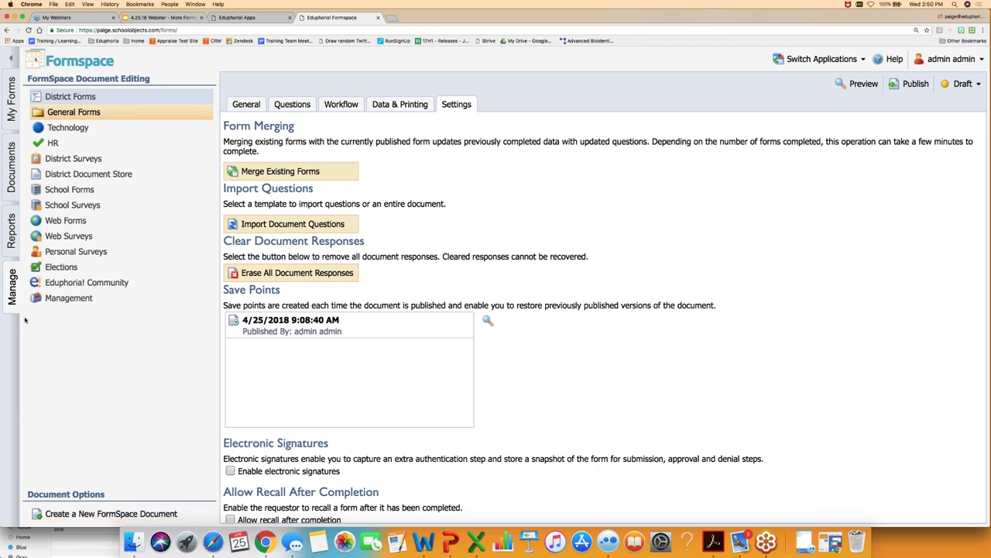
- Create a District Form titled 'Website Approval' under General Forms and open its Settings
{"action": "left_click", "coordinate": [56, 511]}
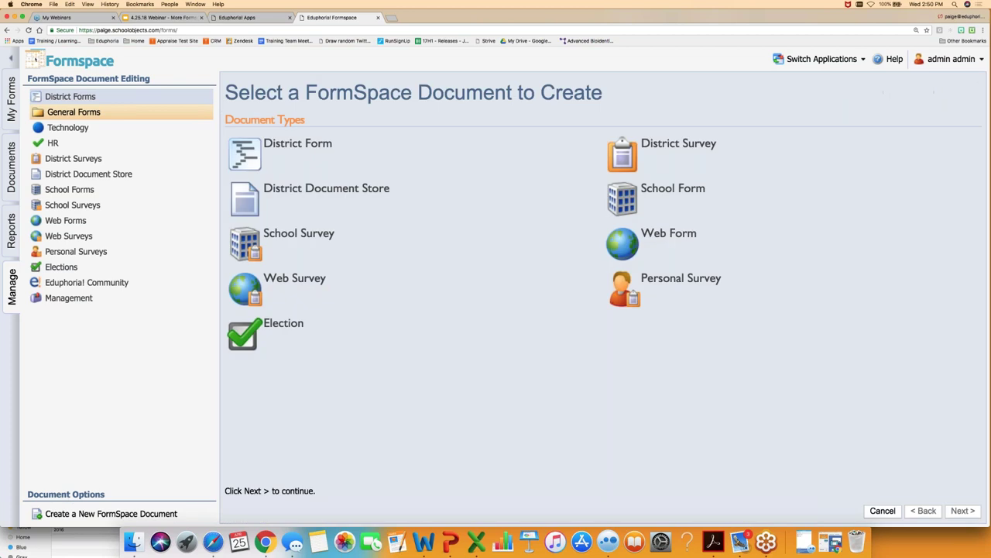
{"action": "left_click", "coordinate": [255, 147]}
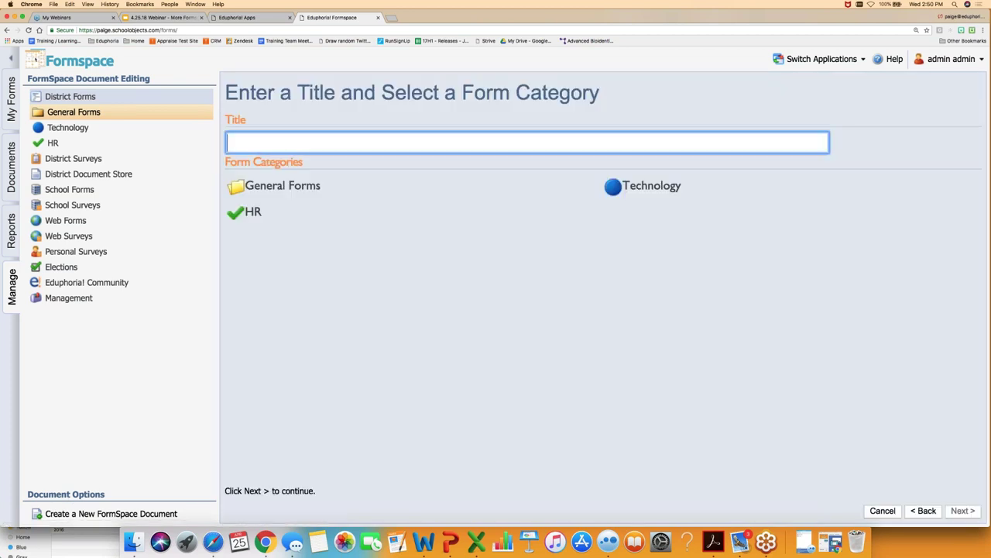
{"action": "left_click", "coordinate": [275, 140]}
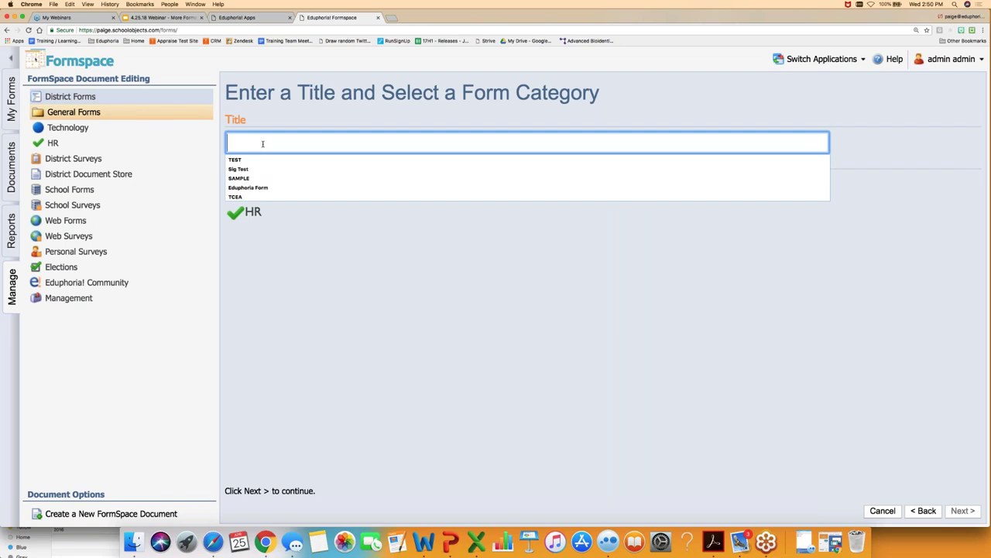
{"action": "type", "text": "Webis"}
{"action": "key", "text": "BackSpace"}
{"action": "key", "text": "BackSpace"}
{"action": "type", "text": "site Approval"}
{"action": "left_click", "coordinate": [266, 186]}
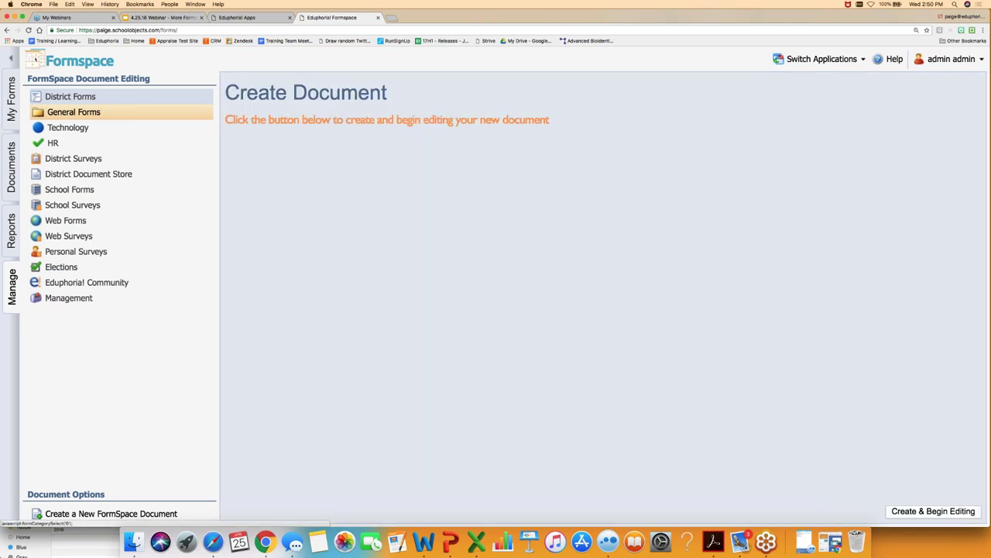
{"action": "left_click", "coordinate": [930, 511]}
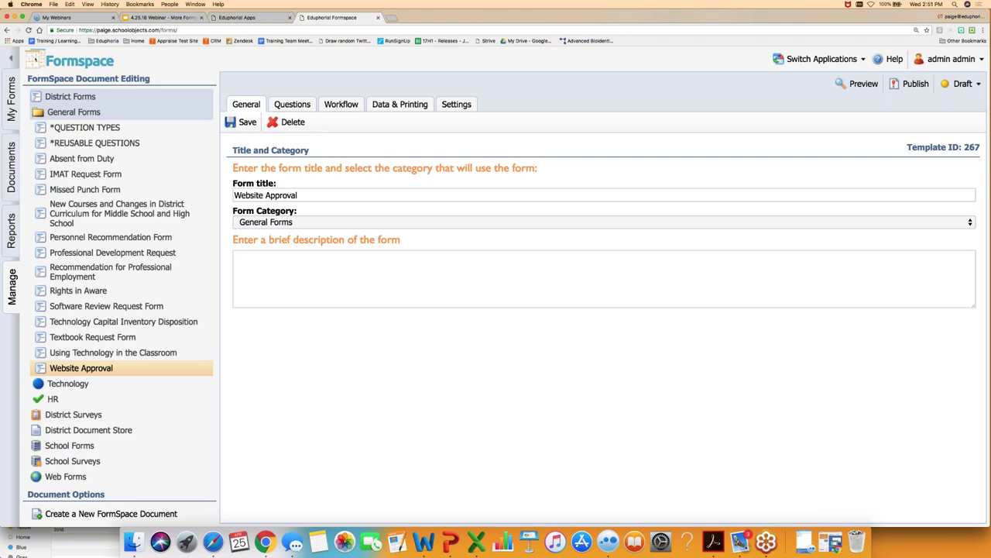
{"action": "left_click", "coordinate": [456, 105]}
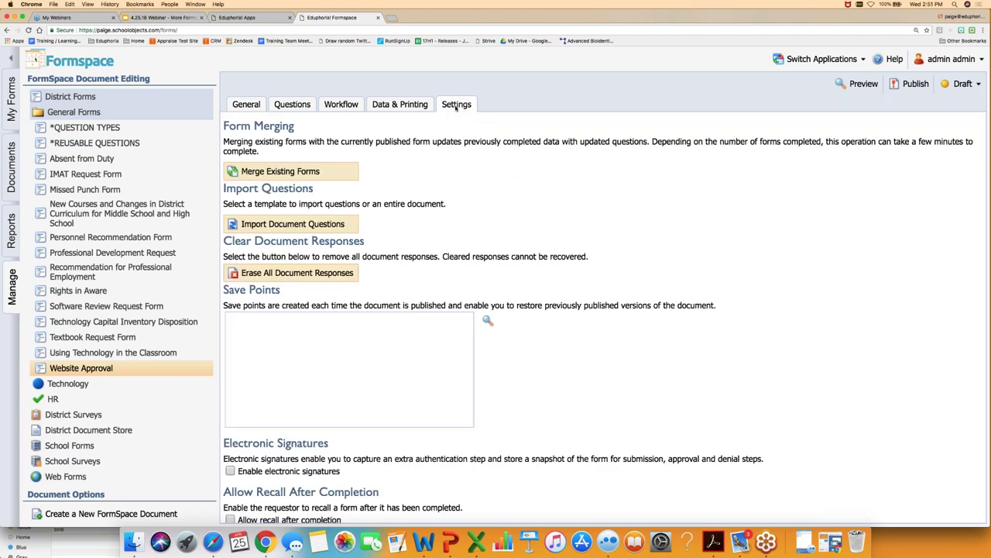
- Search for a staff member by name and add them as a manager of Website Approval
{"action": "scroll", "coordinate": [333, 382], "scroll_direction": "down", "scroll_amount": 3}
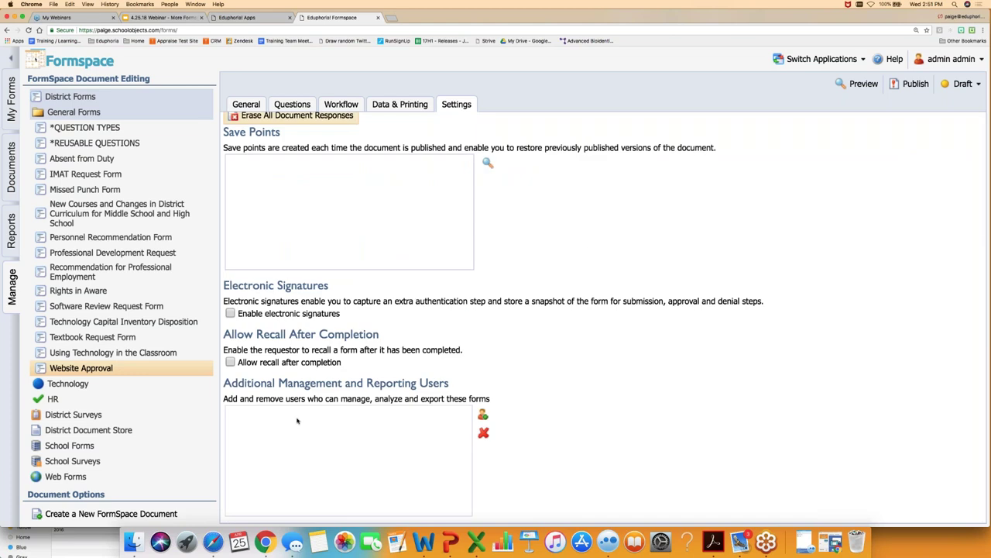
{"action": "left_click", "coordinate": [482, 414]}
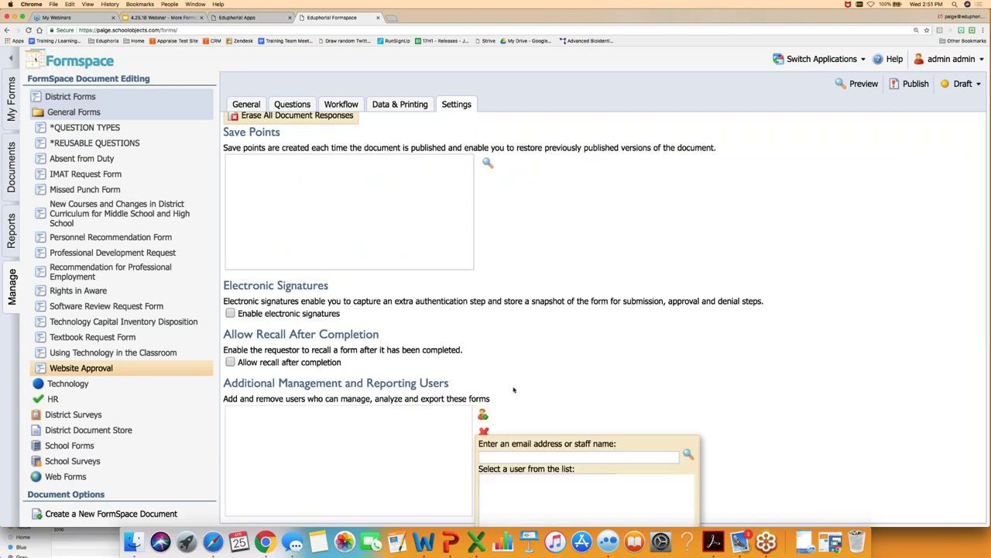
{"action": "left_click", "coordinate": [481, 457]}
{"action": "type", "text": "Milo"}
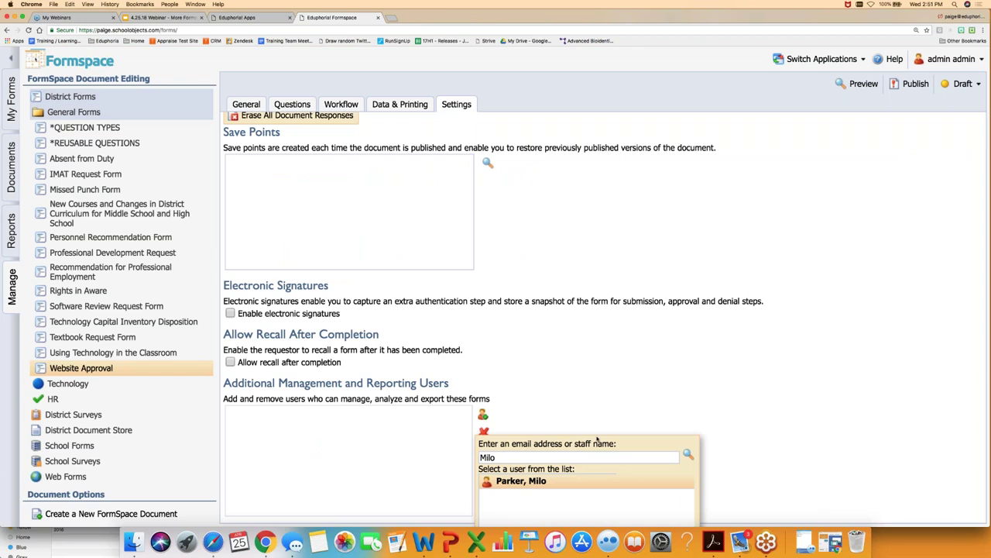
{"action": "key", "text": "super+r"}
{"action": "key", "text": "super+minus"}
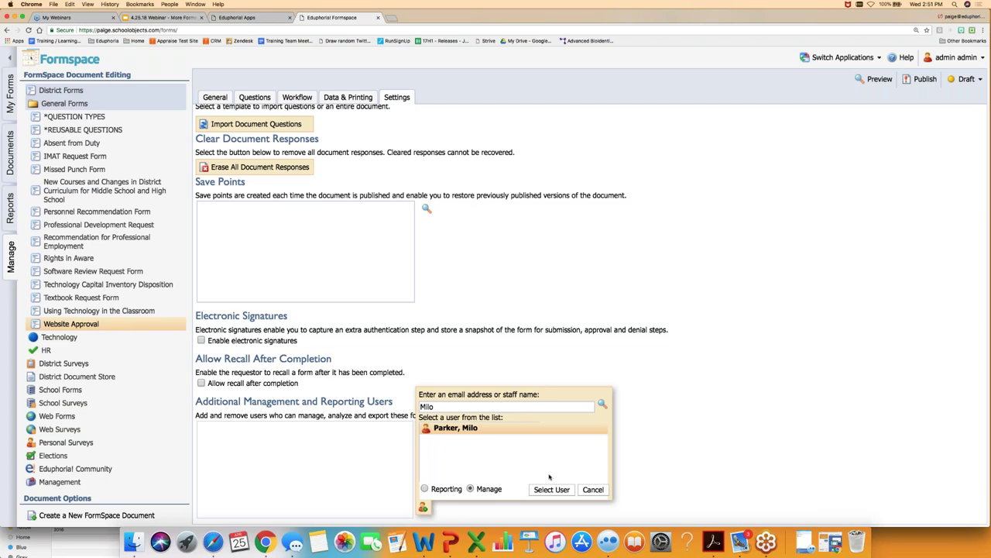
{"action": "left_click", "coordinate": [542, 491]}
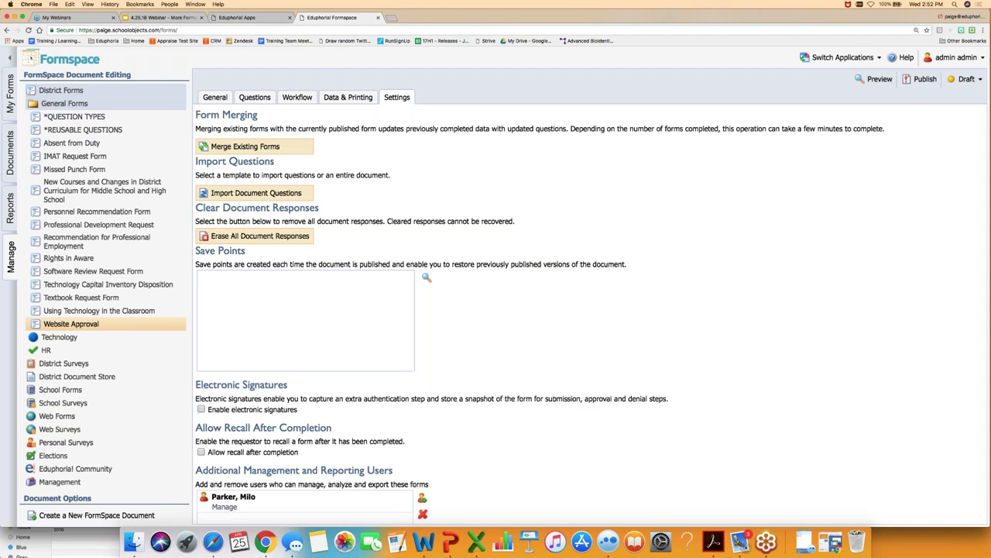
{"action": "scroll", "coordinate": [589, 310], "scroll_direction": "down", "scroll_amount": 2}
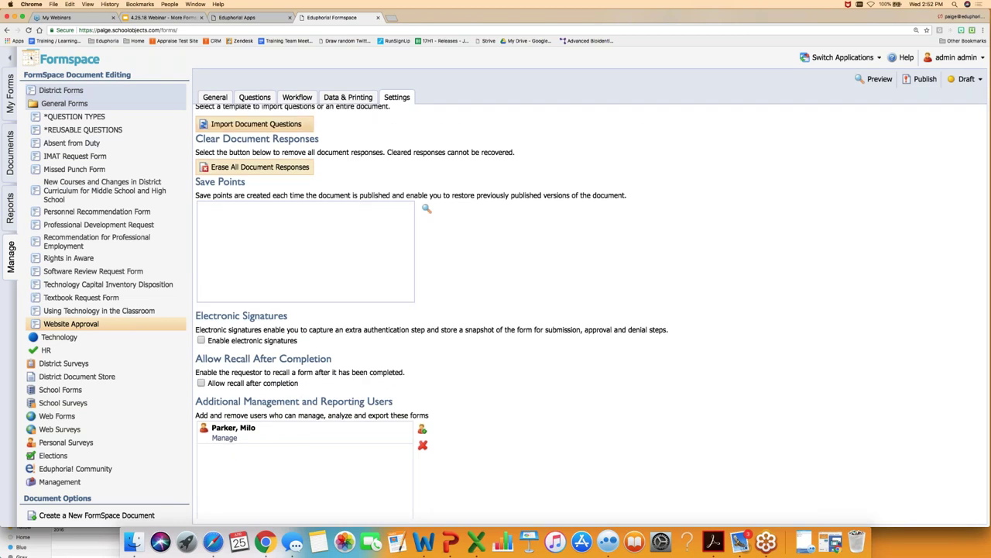
{"action": "left_click", "coordinate": [254, 96]}
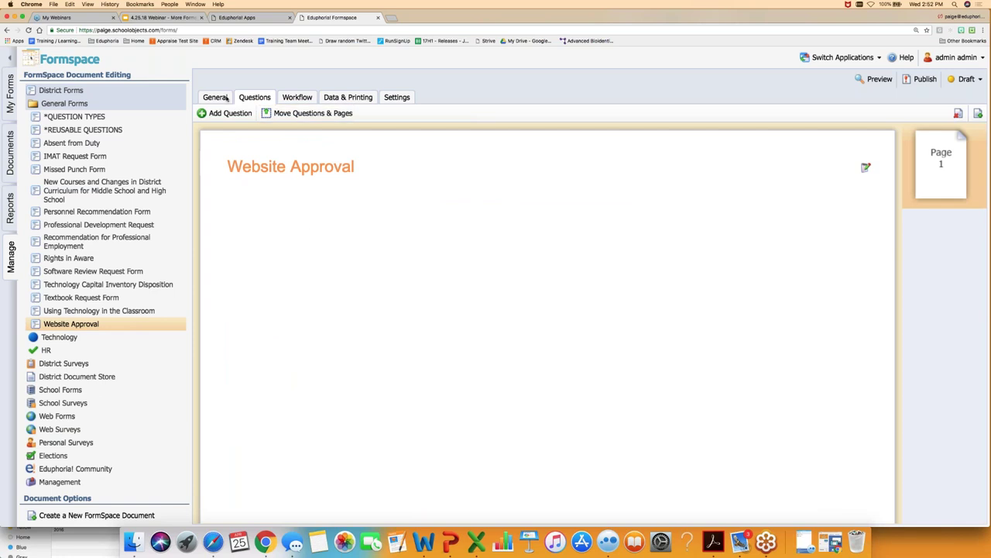
- Browse the General, Settings, Questions, Workflow and Data & Printing tabs, ending on Settings
{"action": "left_click", "coordinate": [226, 98]}
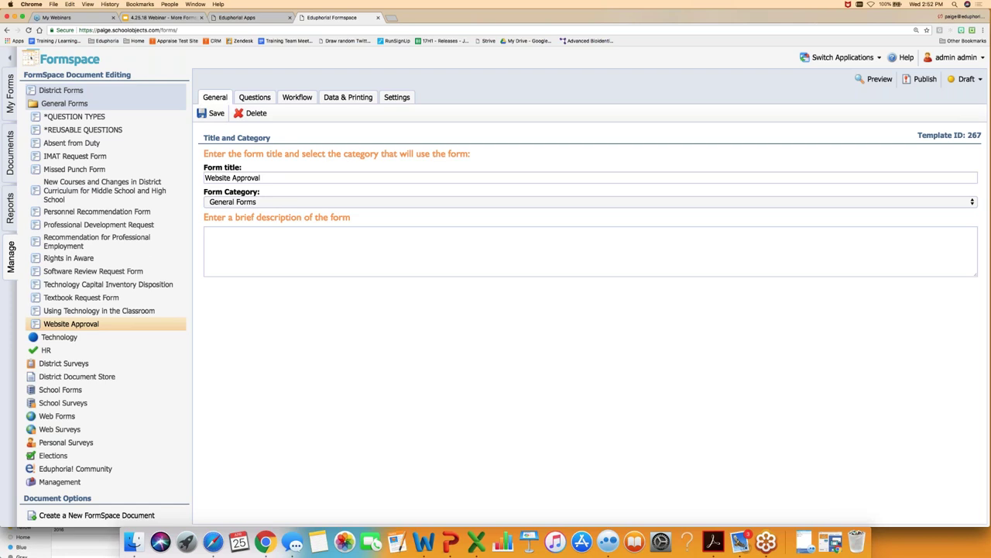
{"action": "left_click", "coordinate": [394, 99]}
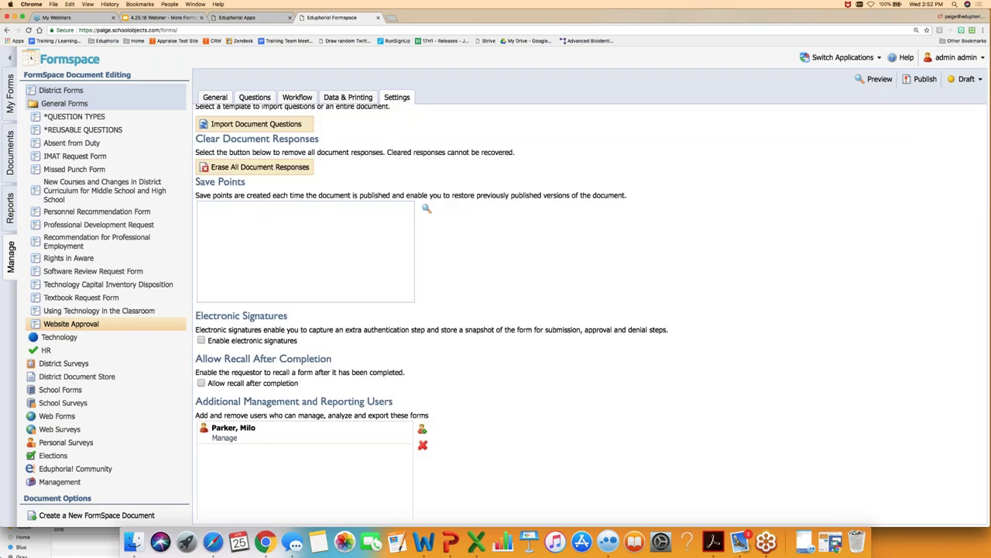
{"action": "left_click", "coordinate": [254, 96]}
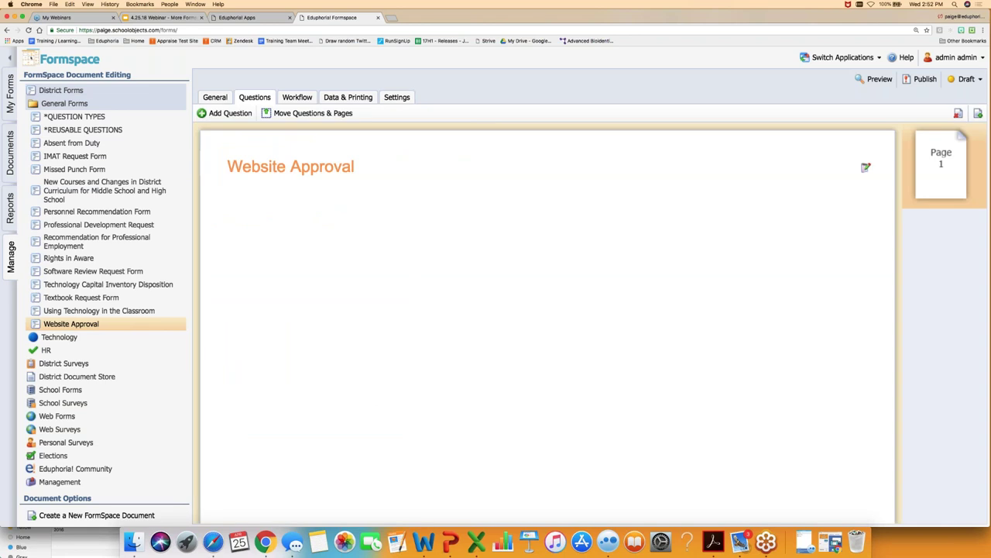
{"action": "left_click", "coordinate": [295, 98]}
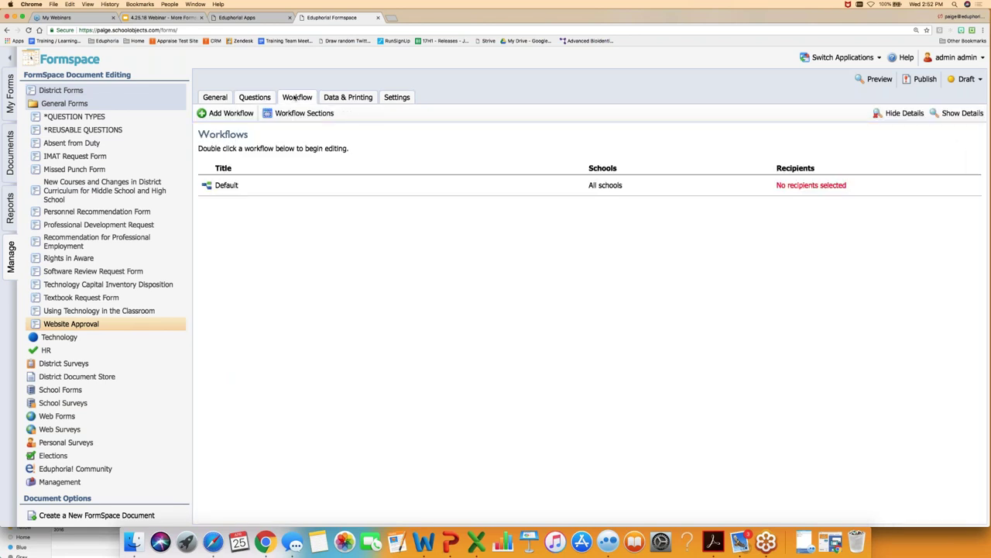
{"action": "left_click", "coordinate": [358, 99]}
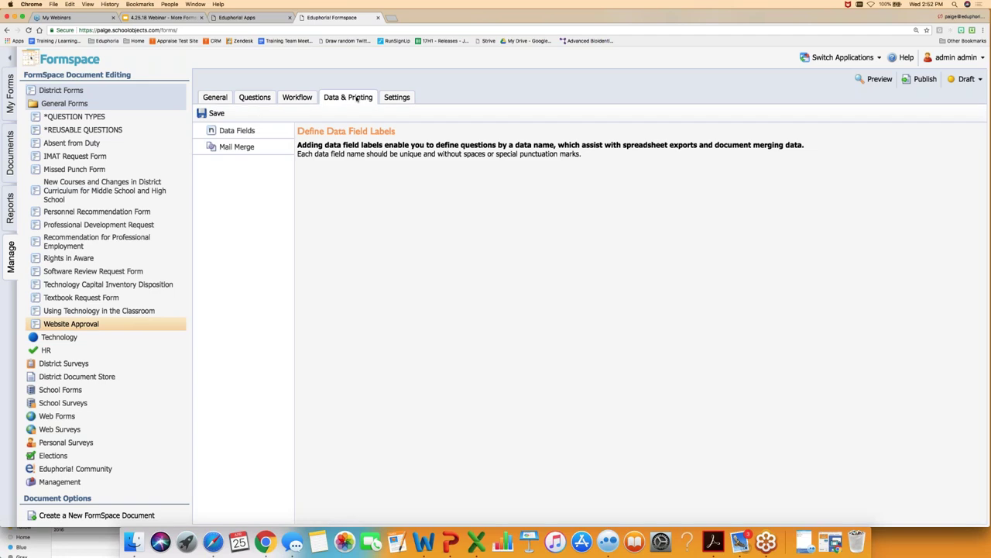
{"action": "left_click", "coordinate": [392, 100]}
{"action": "scroll", "coordinate": [256, 474], "scroll_direction": "down", "scroll_amount": 1}
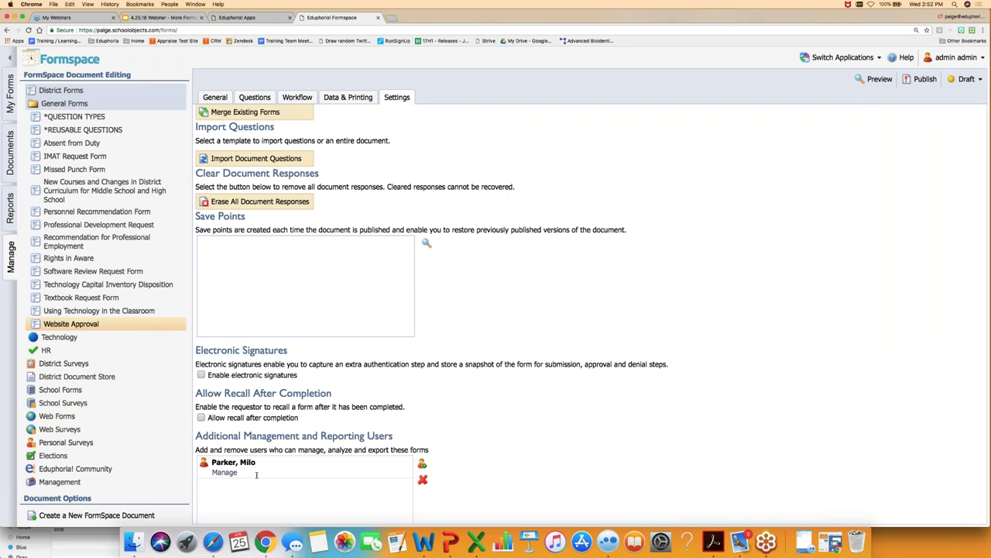
{"action": "scroll", "coordinate": [256, 474], "scroll_direction": "up", "scroll_amount": 1}
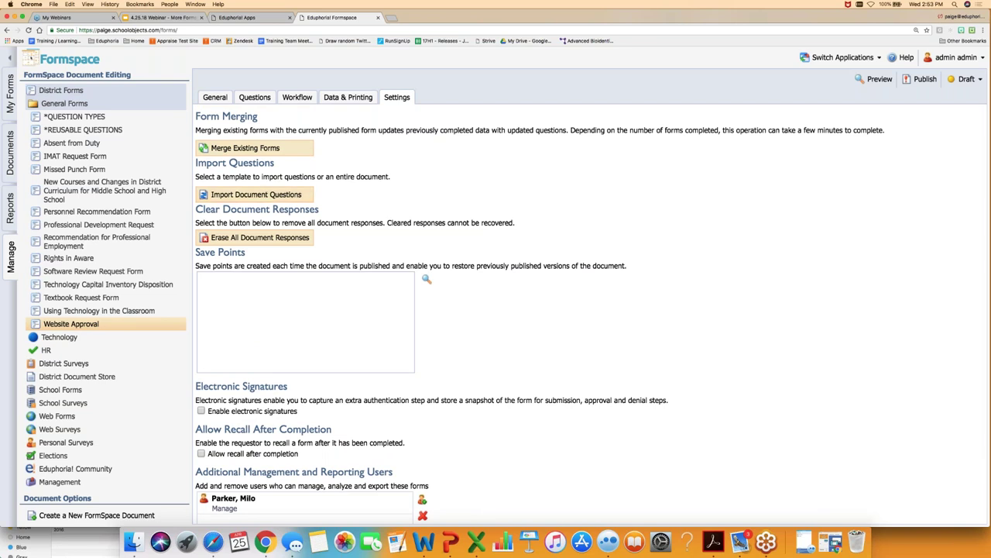
- Preview the *REUSABLE QUESTIONS form's questions and its School/Department dropdown choices
{"action": "left_click", "coordinate": [87, 131]}
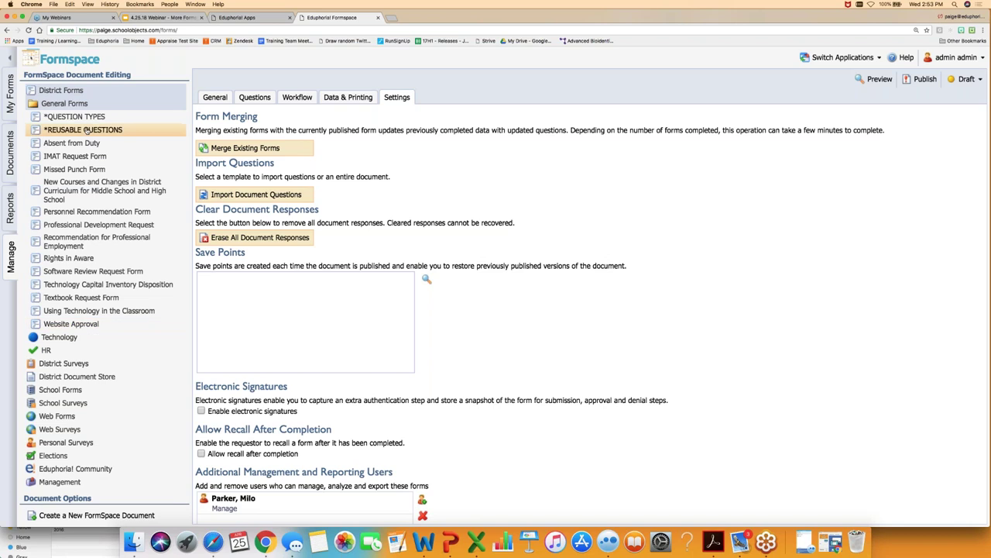
{"action": "left_click", "coordinate": [249, 99]}
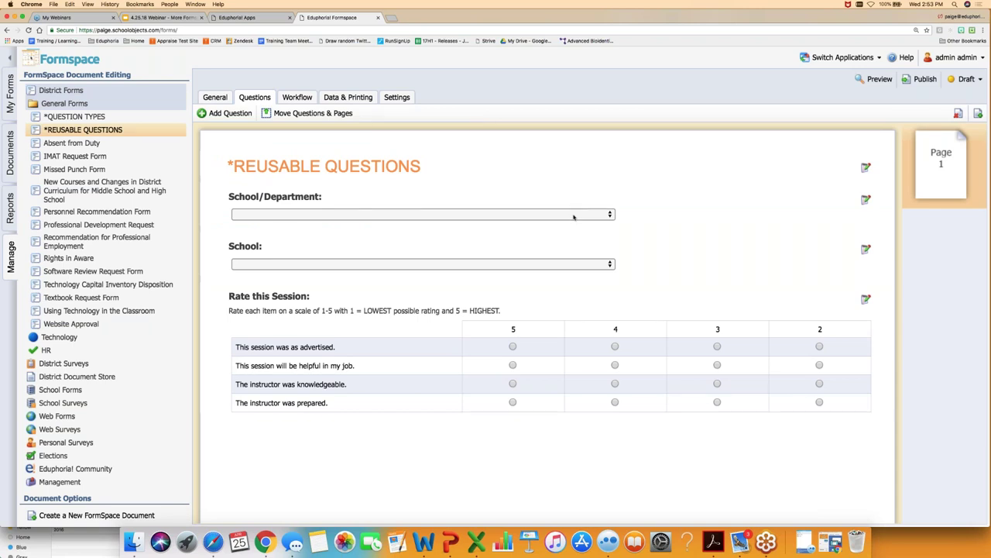
{"action": "left_click", "coordinate": [574, 217]}
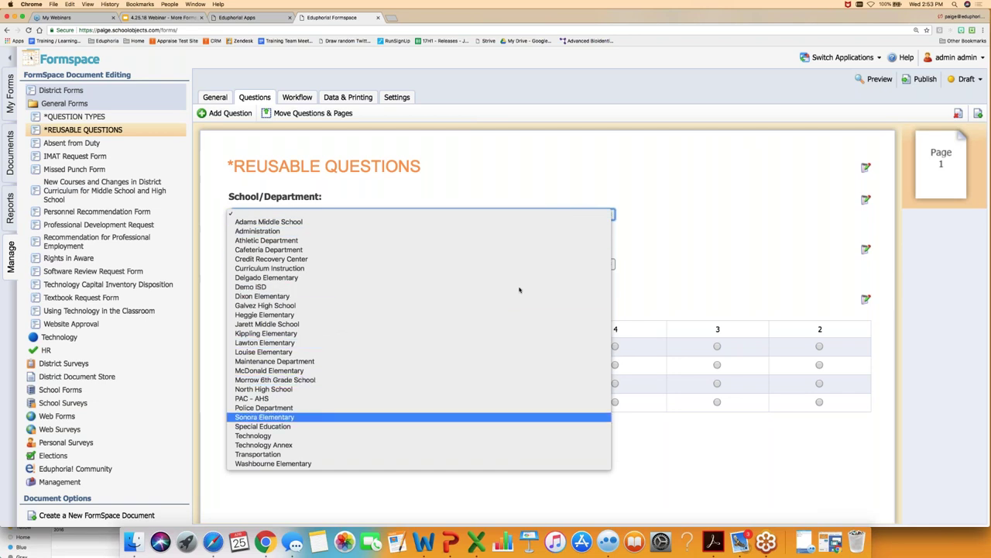
{"action": "left_click", "coordinate": [671, 269]}
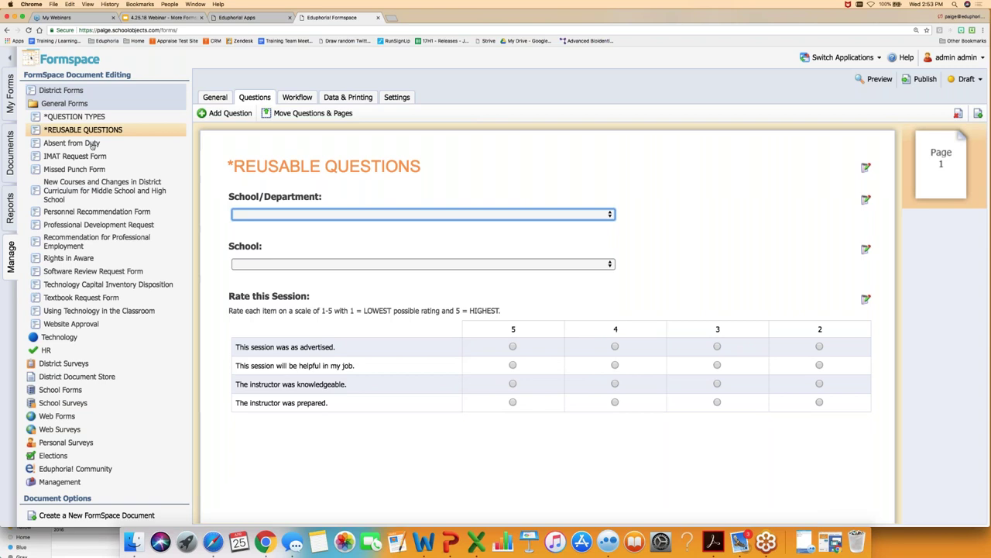
- Start a new District Form FormSpace document and begin entering its title
{"action": "left_click", "coordinate": [65, 516]}
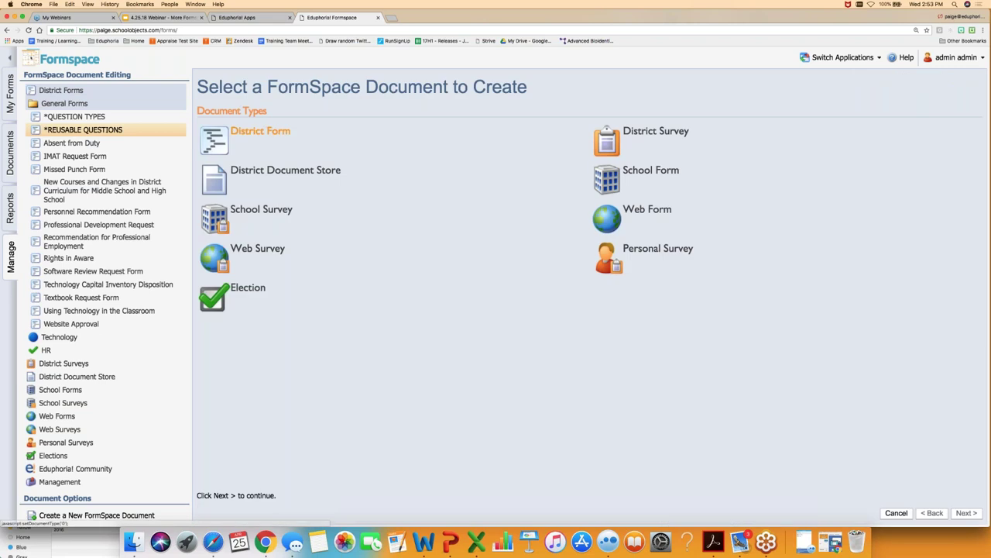
{"action": "double_click", "coordinate": [248, 128]}
{"action": "left_click", "coordinate": [250, 130]}
- Create a form titled 'TEST' in the General Forms category and begin editing it
{"action": "type", "text": "TEST"}
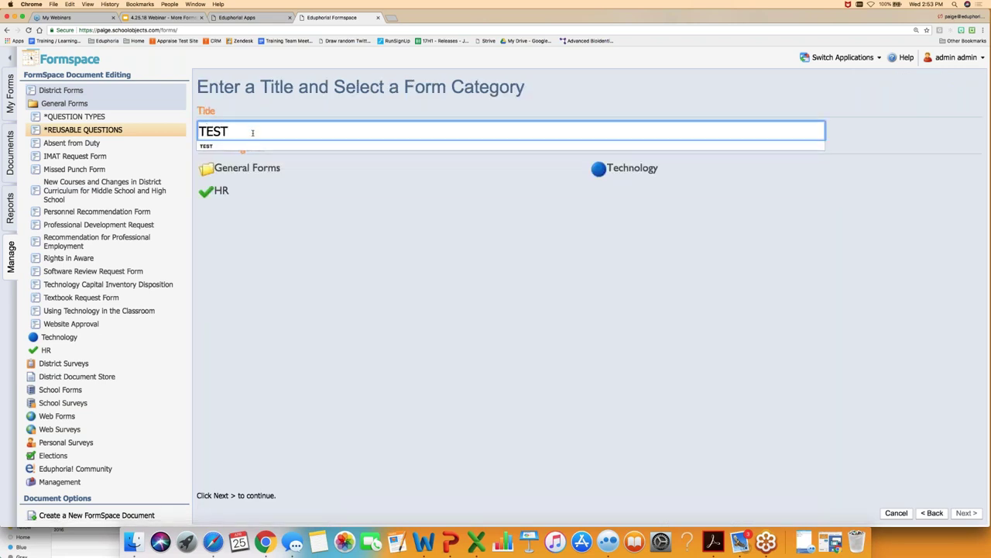
{"action": "key", "text": "Down"}
{"action": "key", "text": "Up"}
{"action": "left_click", "coordinate": [247, 168]}
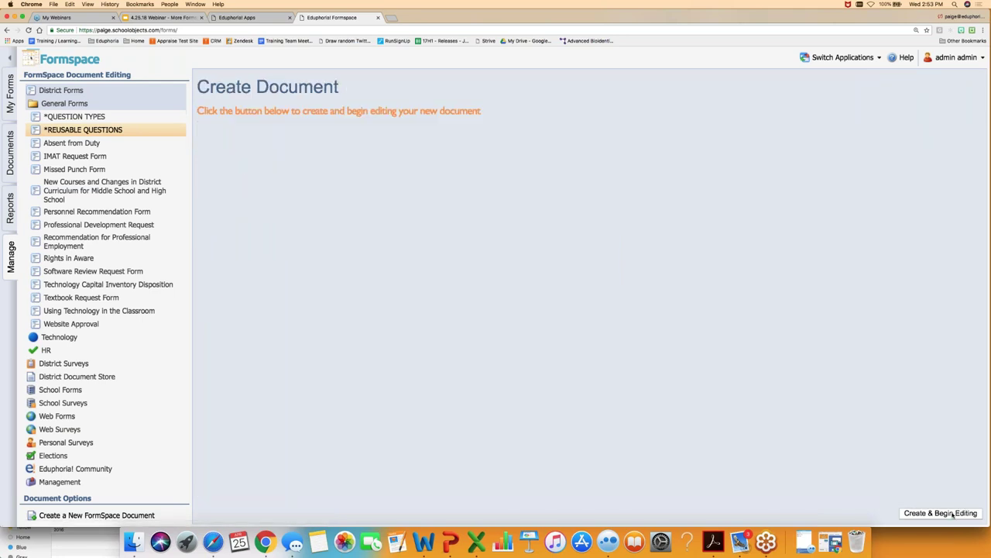
{"action": "left_click", "coordinate": [941, 512]}
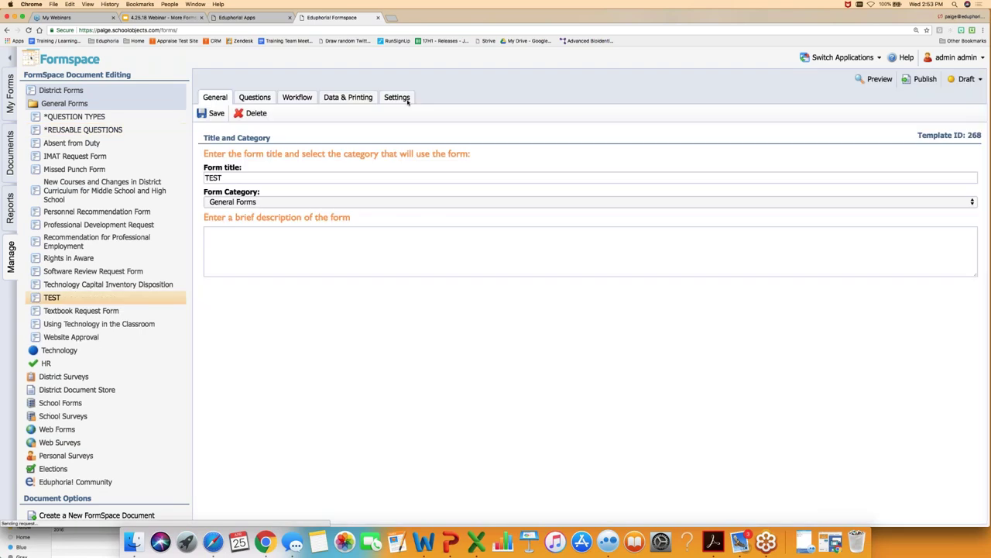
- Import only the School/Department question from *REUSABLE QUESTIONS, skipping the title and Rate this Session items
{"action": "left_click", "coordinate": [395, 99]}
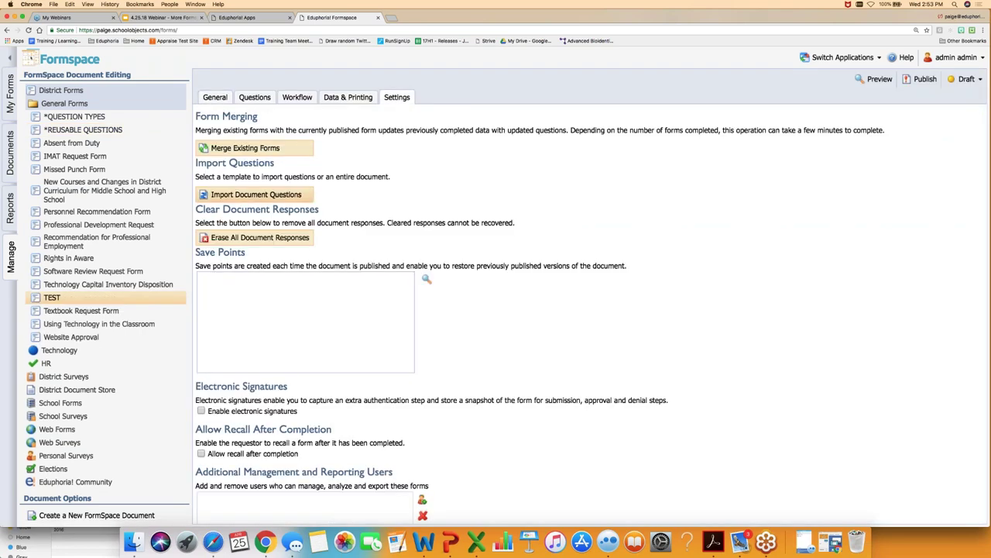
{"action": "left_click", "coordinate": [244, 196]}
{"action": "left_click", "coordinate": [239, 214]}
{"action": "type", "text": "reus"}
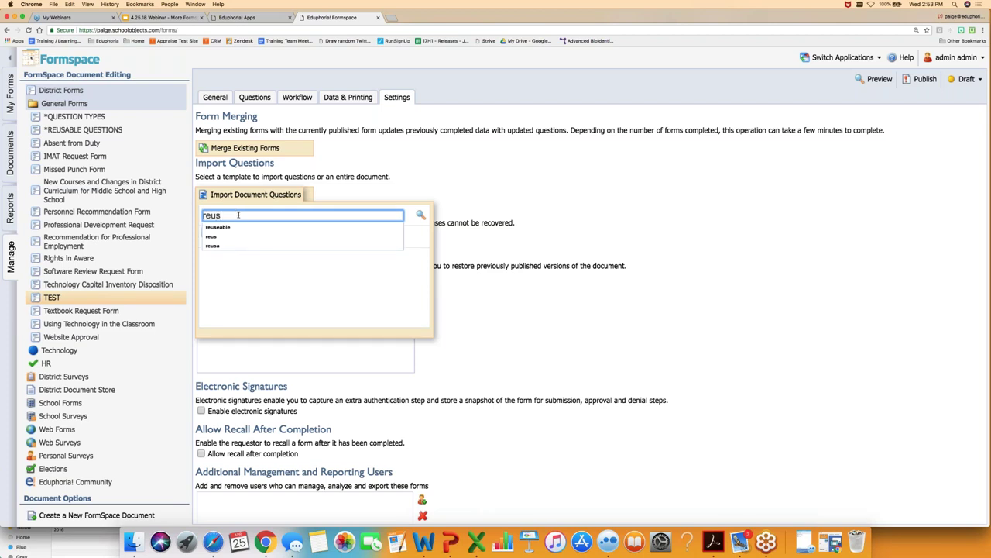
{"action": "key", "text": "Down"}
{"action": "type", "text": "a"}
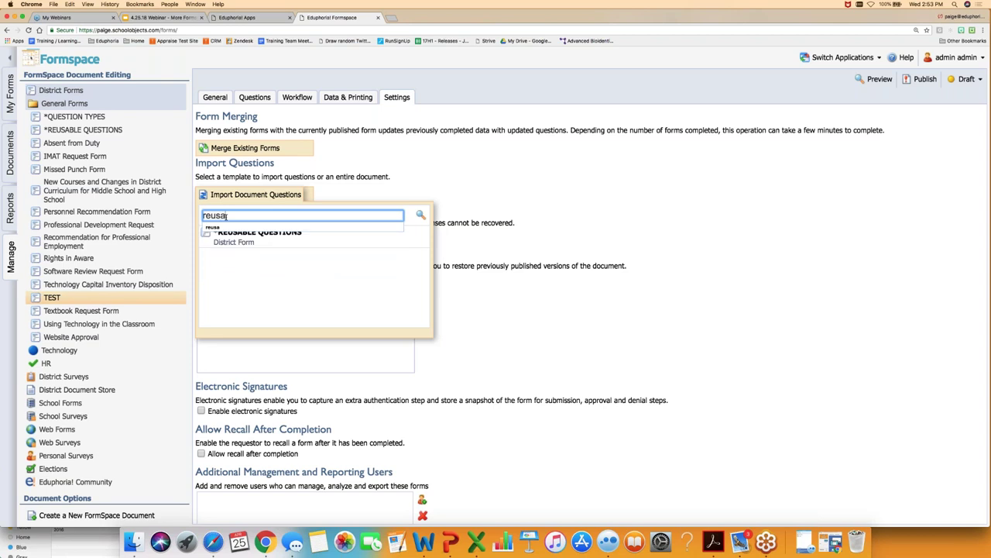
{"action": "left_click", "coordinate": [232, 237]}
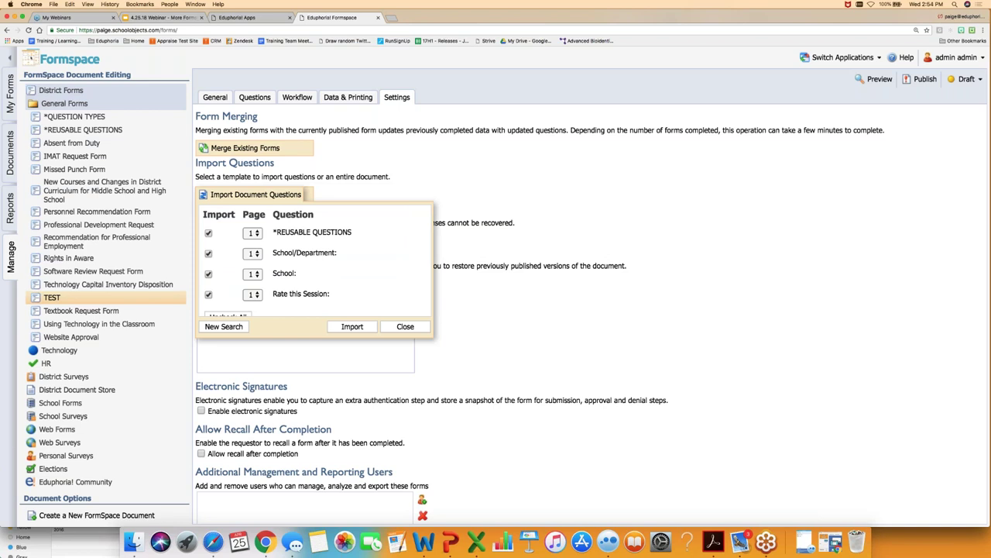
{"action": "left_click", "coordinate": [209, 233]}
{"action": "left_click", "coordinate": [208, 294]}
{"action": "left_click", "coordinate": [352, 326]}
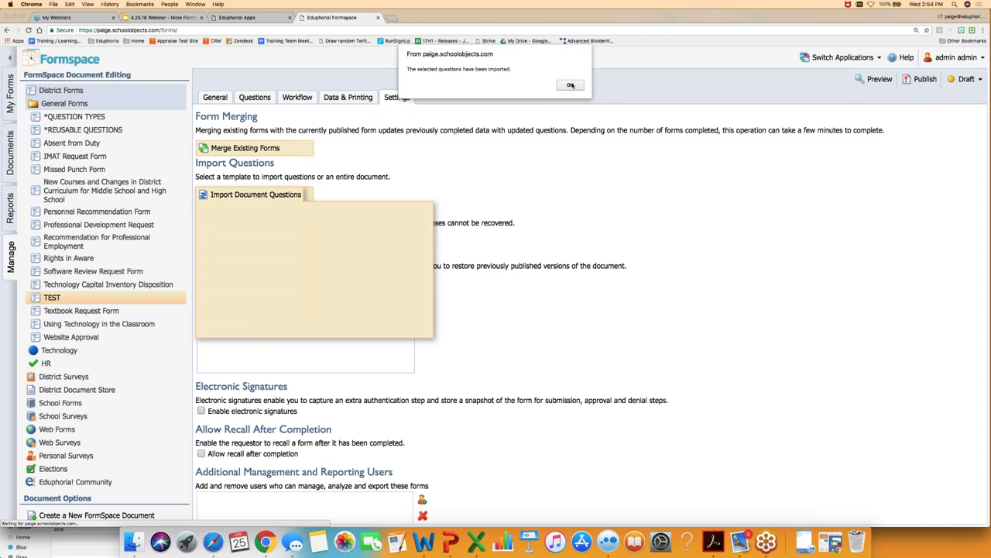
{"action": "left_click", "coordinate": [570, 84]}
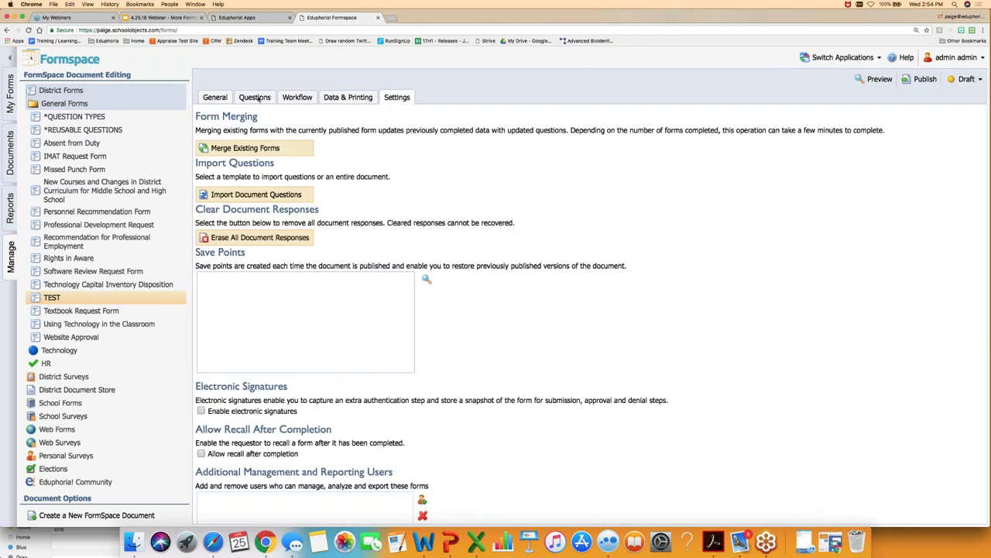
- Check the imported School/Department dropdown choices on the TEST form's Questions tab
{"action": "left_click", "coordinate": [256, 98]}
{"action": "left_click", "coordinate": [352, 213]}
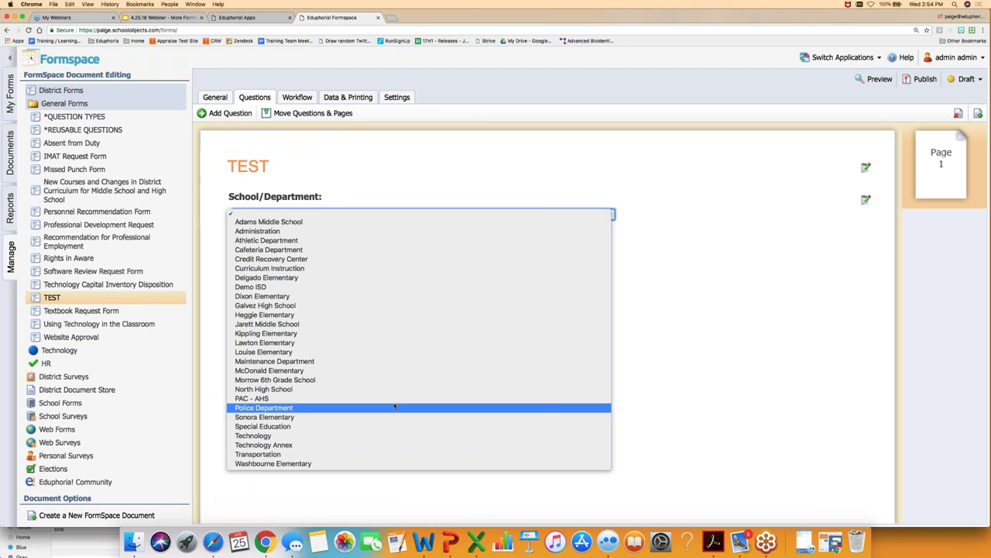
{"action": "left_click", "coordinate": [682, 314]}
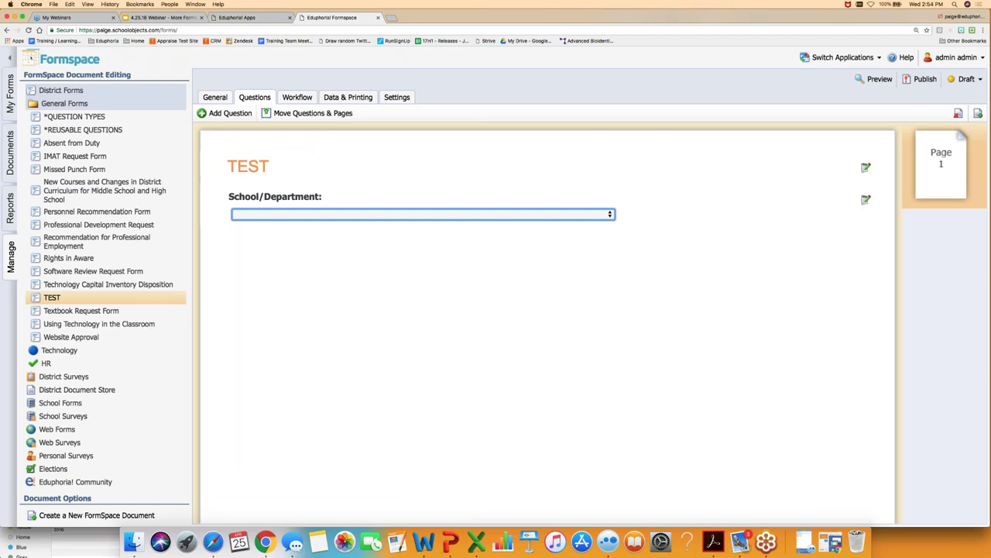
- View the *REUSABLE QUESTIONS form's questions and settings, then bring up the District Form Categories
{"action": "left_click", "coordinate": [104, 131]}
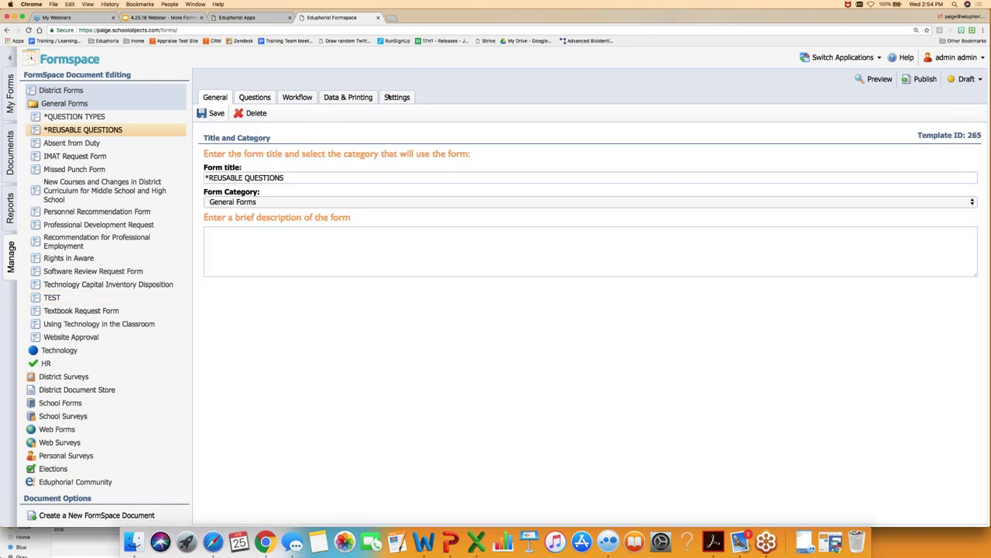
{"action": "left_click", "coordinate": [256, 97]}
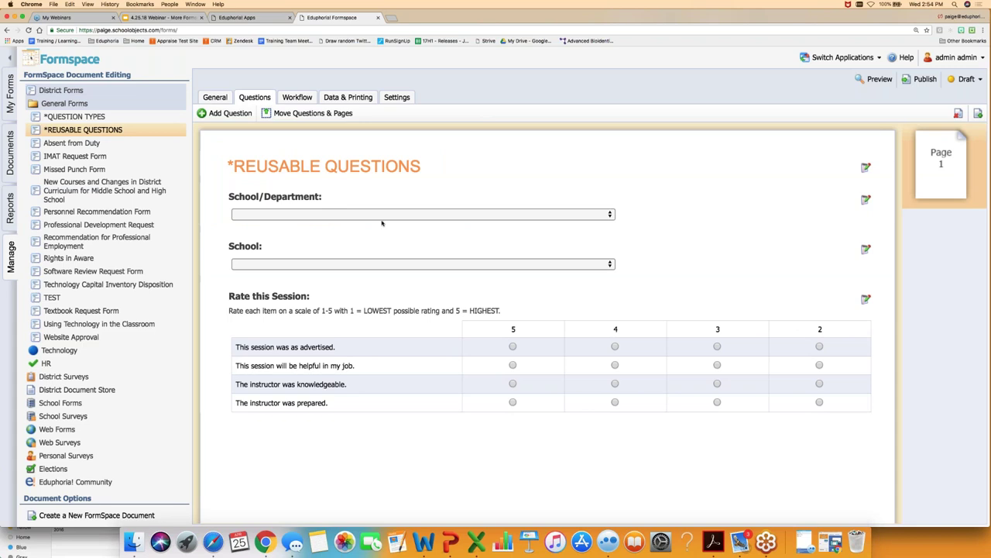
{"action": "left_click", "coordinate": [391, 100]}
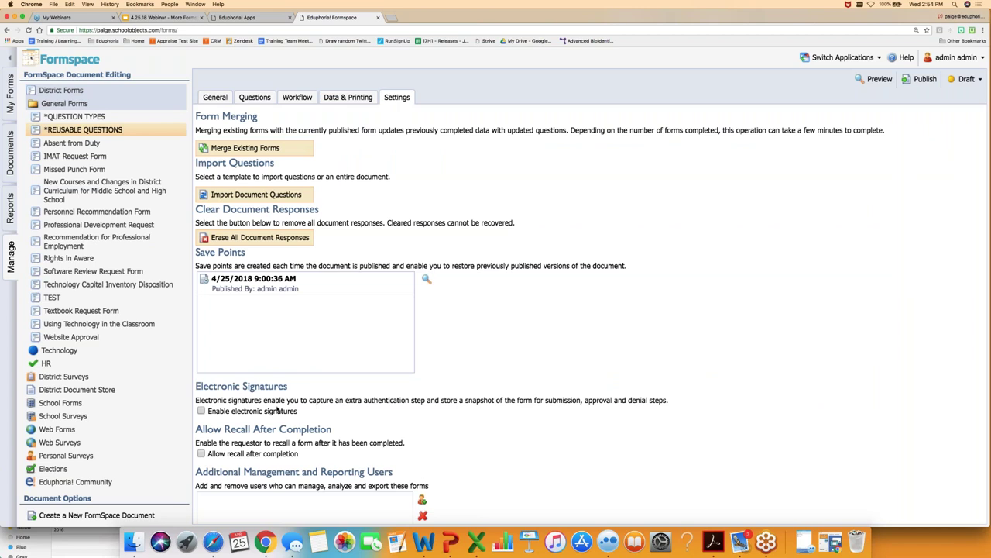
{"action": "scroll", "coordinate": [278, 411], "scroll_direction": "down", "scroll_amount": 1}
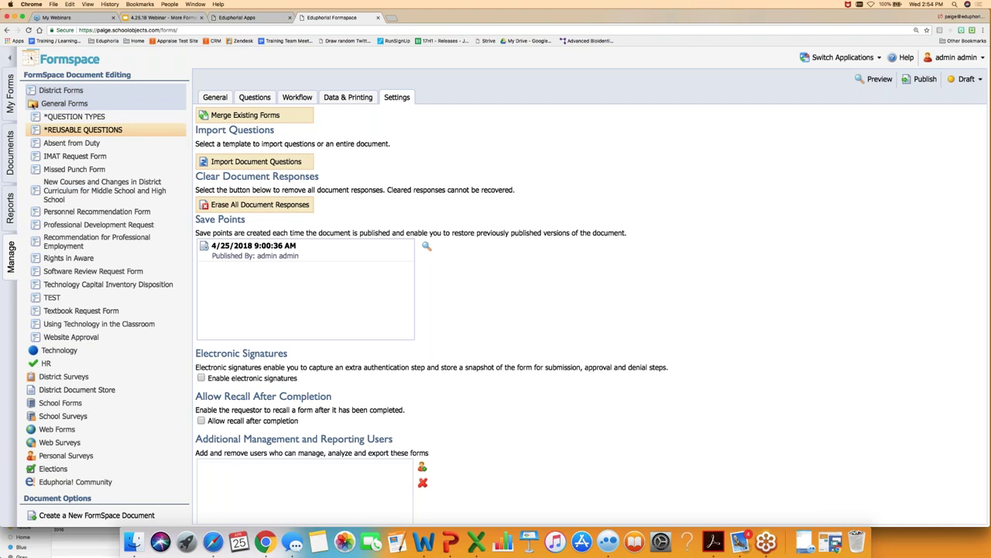
{"action": "left_click", "coordinate": [31, 93]}
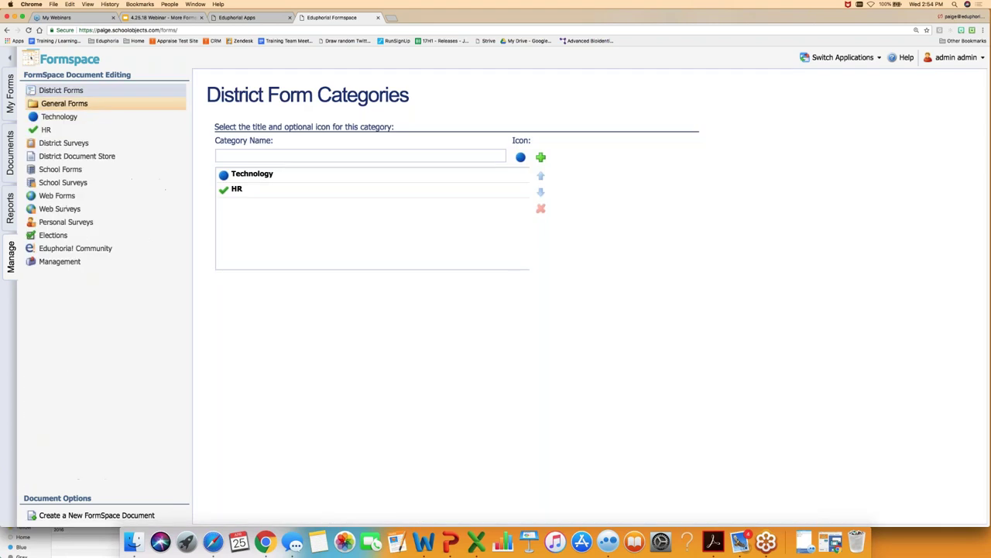
- Check the e-signature setting in Management > General Options, then open TEST under General Forms
{"action": "left_click", "coordinate": [55, 263]}
{"action": "left_click", "coordinate": [66, 248]}
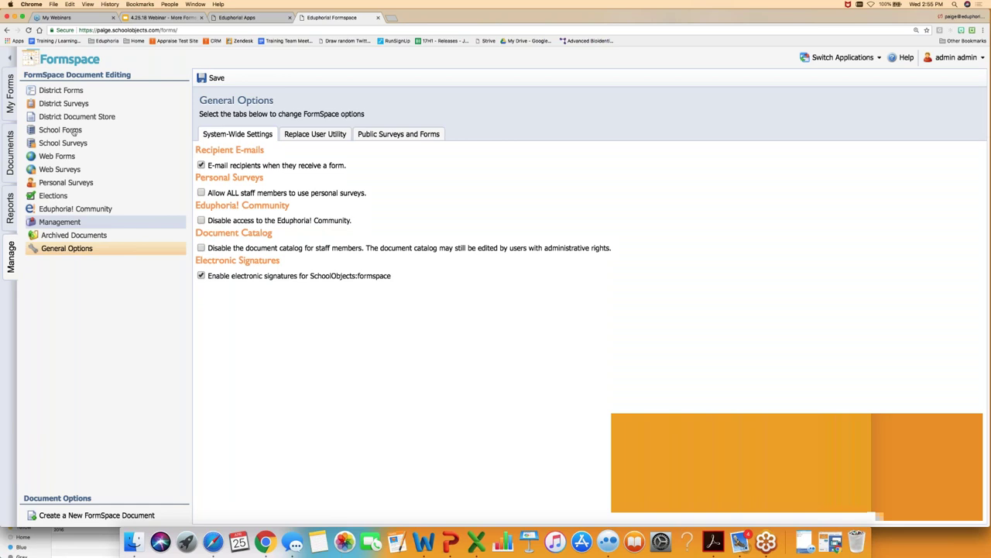
{"action": "left_click", "coordinate": [61, 90]}
{"action": "left_click", "coordinate": [64, 103]}
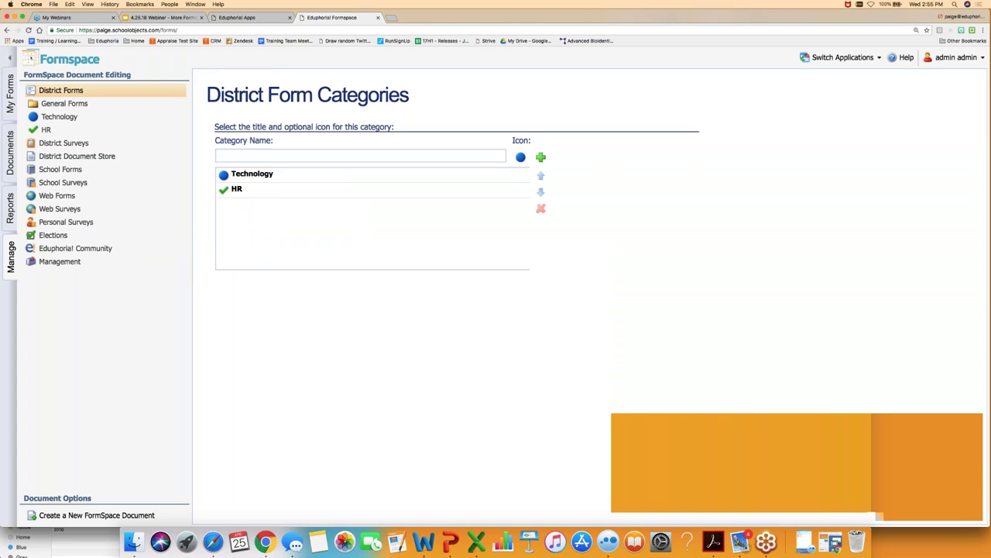
{"action": "left_click", "coordinate": [52, 298]}
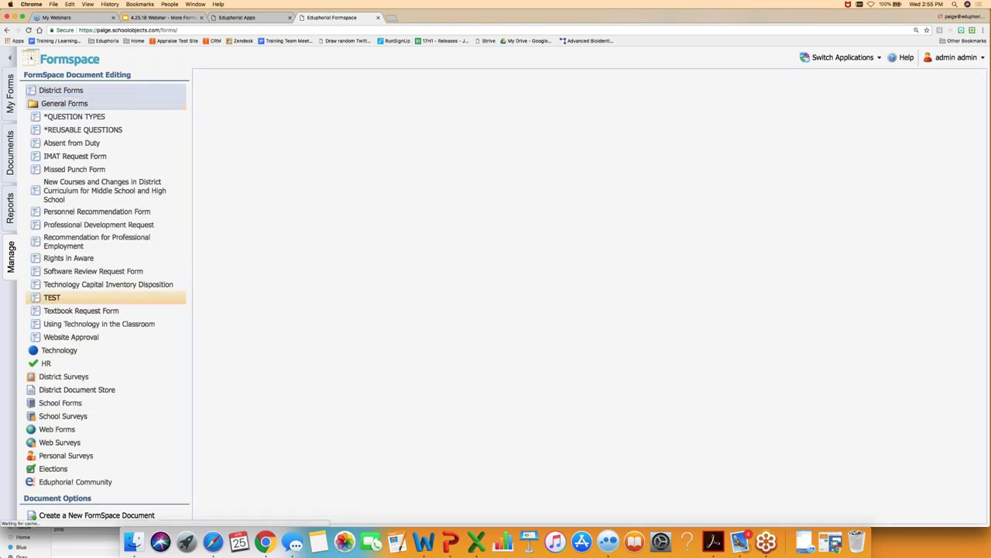
- Enable electronic signatures in the TEST form's settings, leaving Allow recall after completion off
{"action": "left_click", "coordinate": [397, 97]}
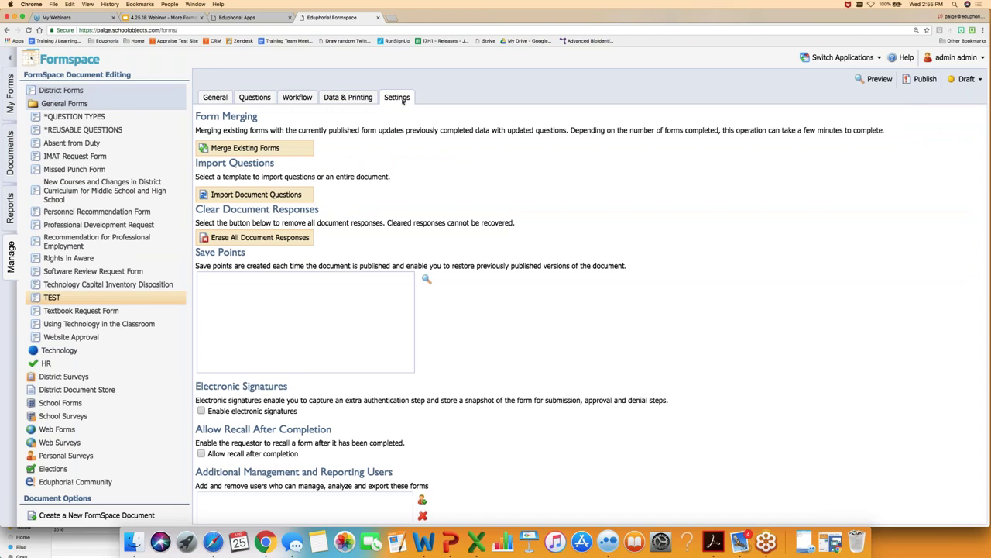
{"action": "left_click", "coordinate": [201, 411]}
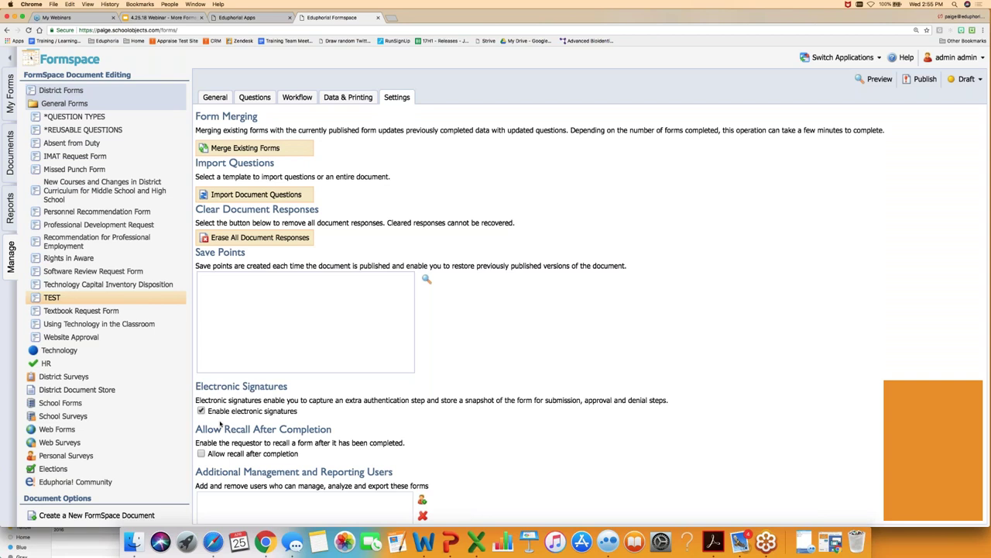
{"action": "left_click", "coordinate": [200, 411]}
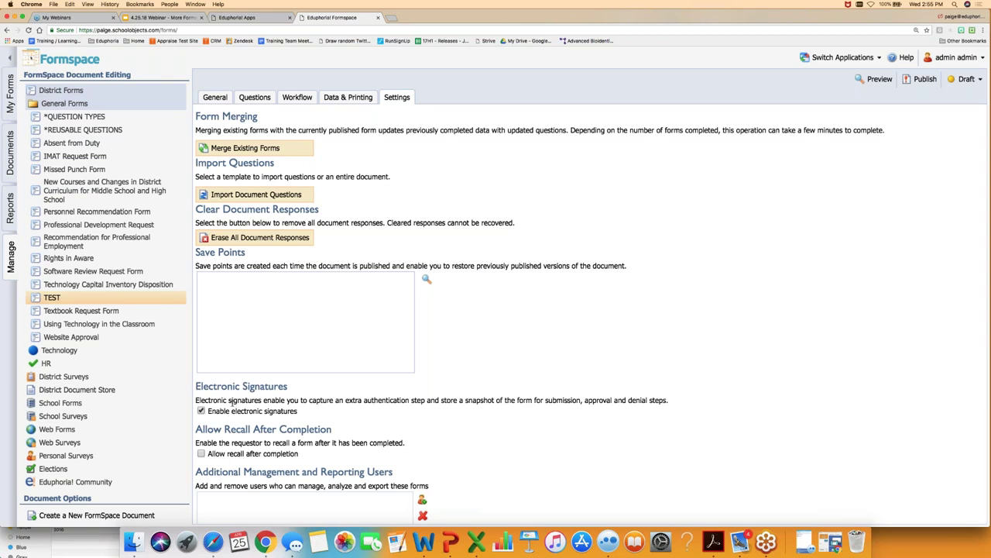
{"action": "scroll", "coordinate": [230, 401], "scroll_direction": "down", "scroll_amount": 1}
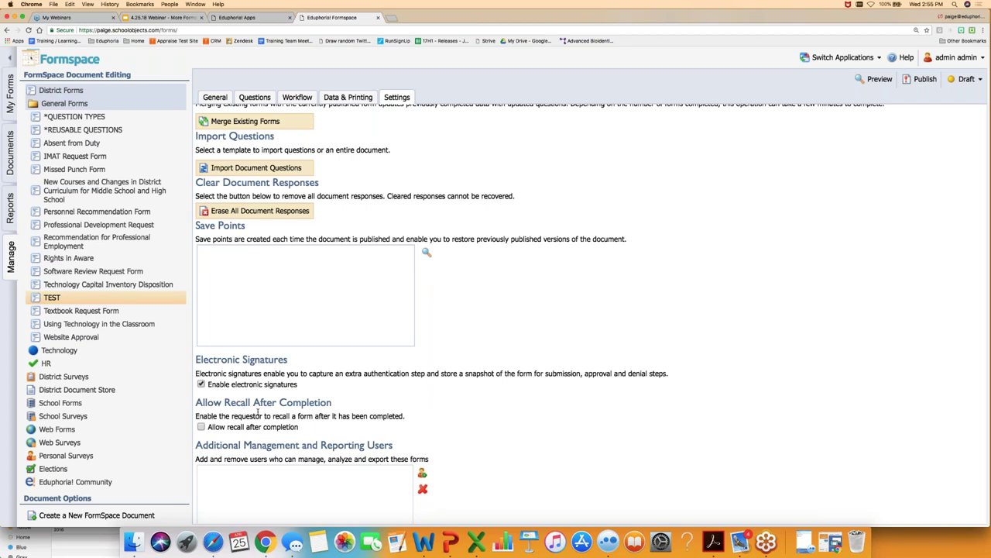
{"action": "left_click", "coordinate": [201, 427]}
{"action": "left_click", "coordinate": [201, 427]}
- Highlight the Clear Document Responses description, then switch to the Reports area
{"action": "scroll", "coordinate": [201, 426], "scroll_direction": "up", "scroll_amount": 1}
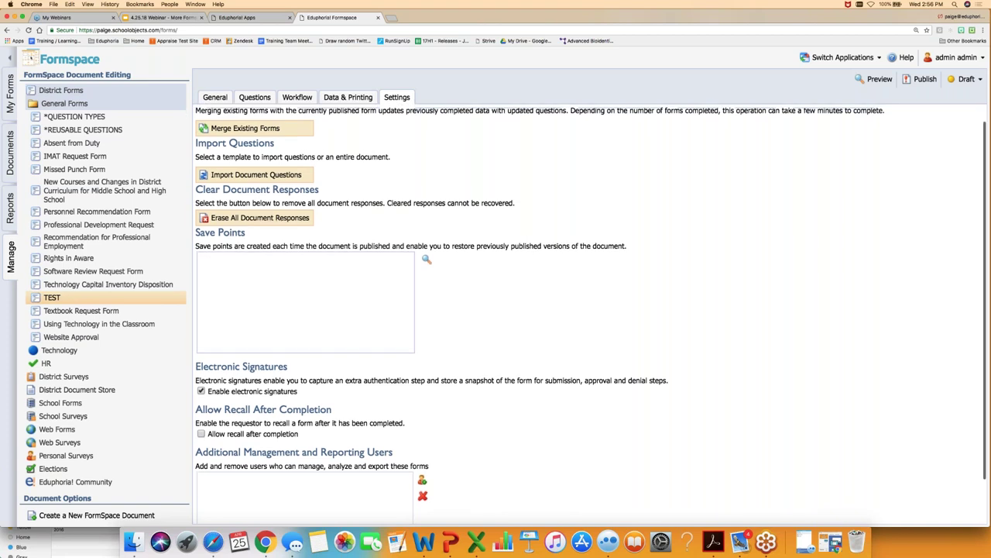
{"action": "scroll", "coordinate": [591, 312], "scroll_direction": "up", "scroll_amount": 1}
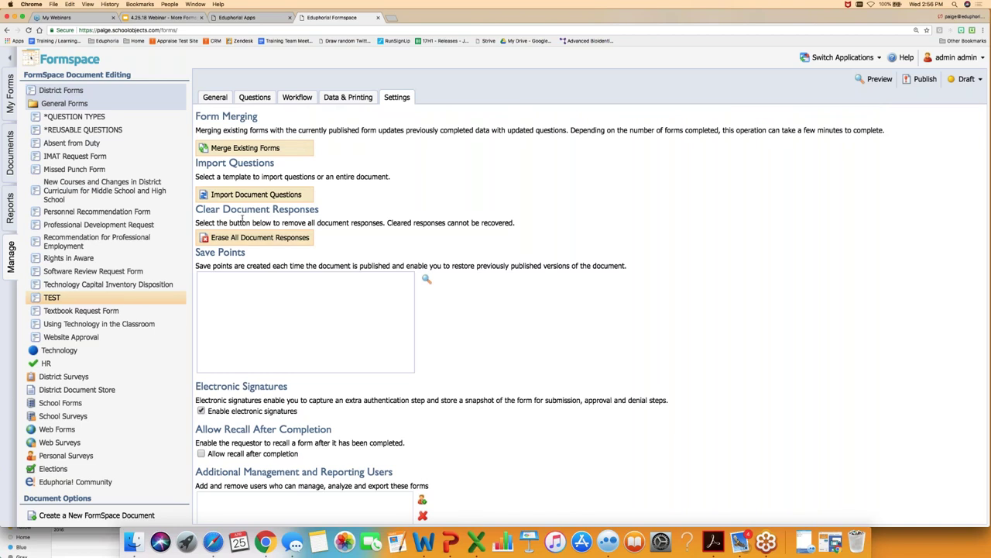
{"action": "left_click_drag", "start_coordinate": [197, 211], "coordinate": [320, 250]}
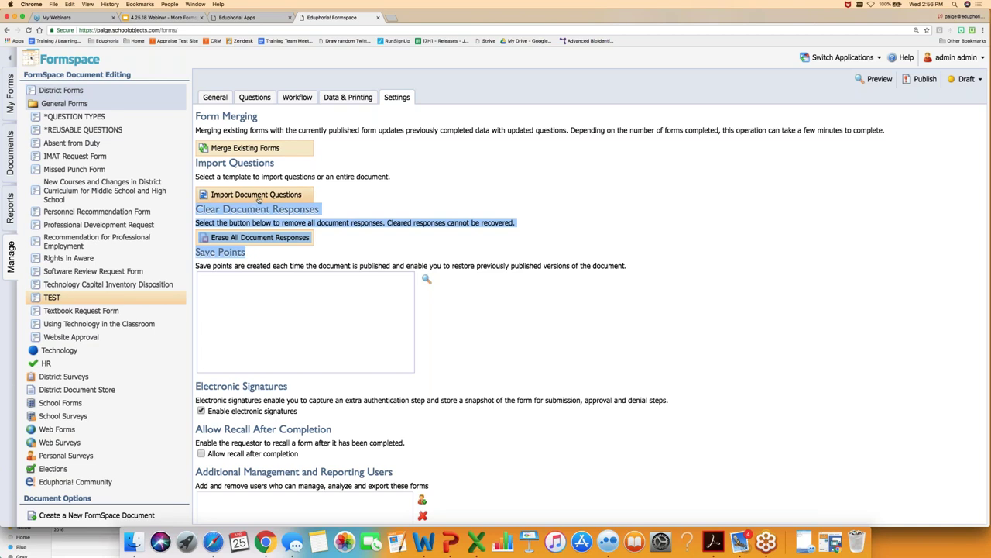
{"action": "left_click", "coordinate": [348, 198]}
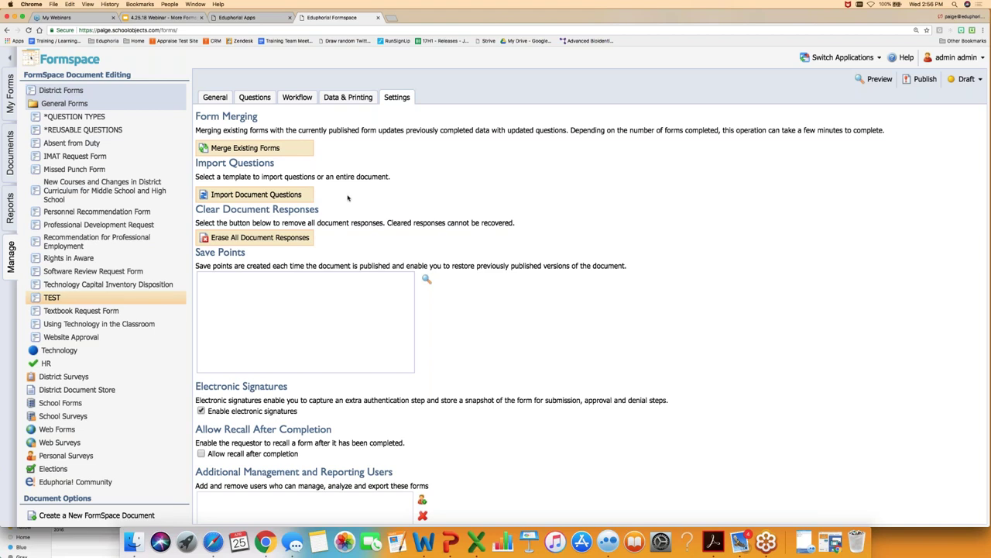
{"action": "left_click", "coordinate": [11, 215]}
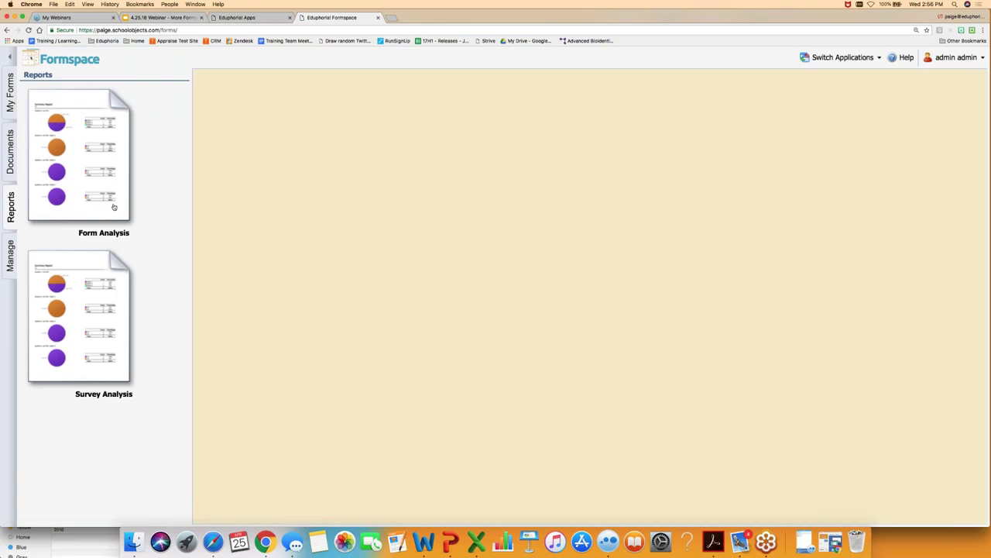
- Review the Form Analysis report and its Print export options, then return to Manage > District Forms
{"action": "left_click", "coordinate": [113, 207]}
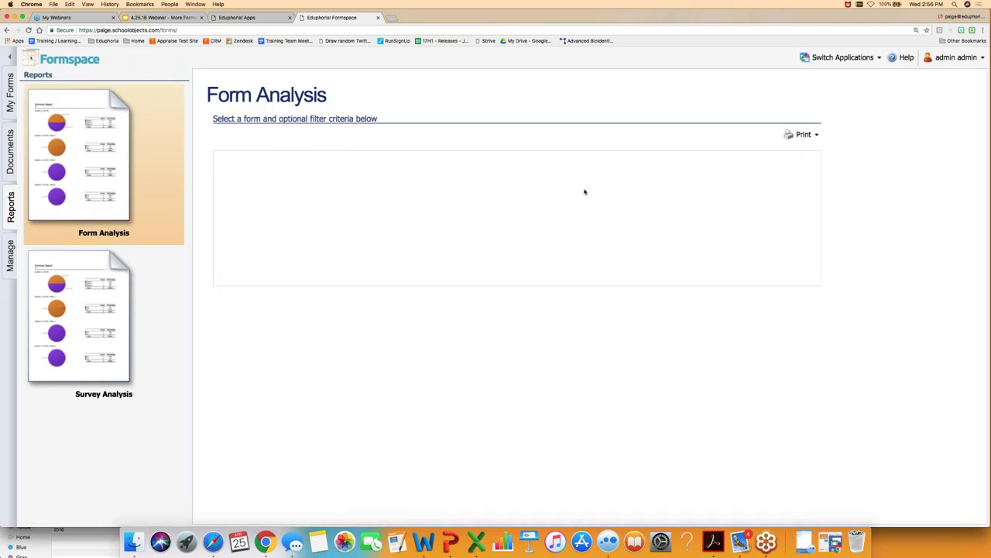
{"action": "left_click", "coordinate": [803, 135]}
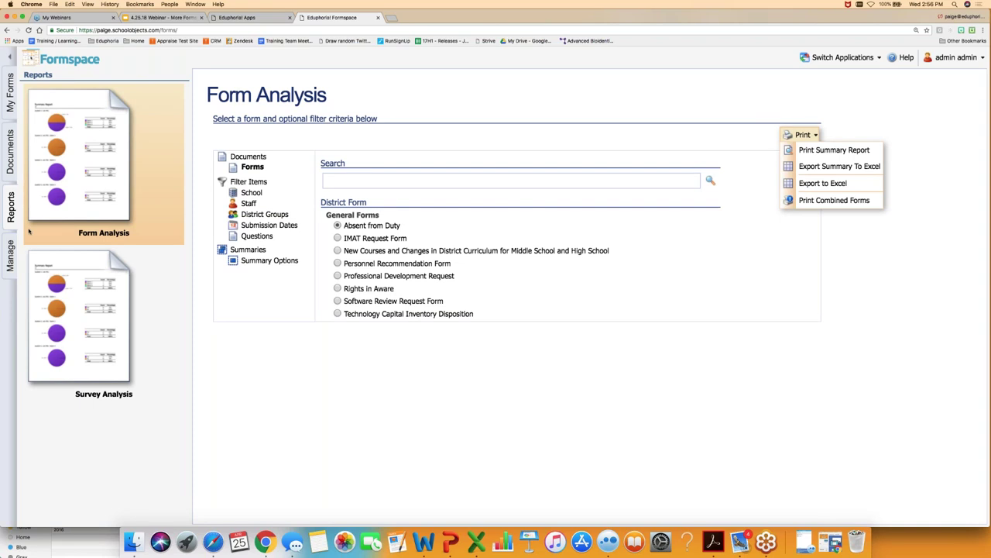
{"action": "left_click", "coordinate": [12, 257]}
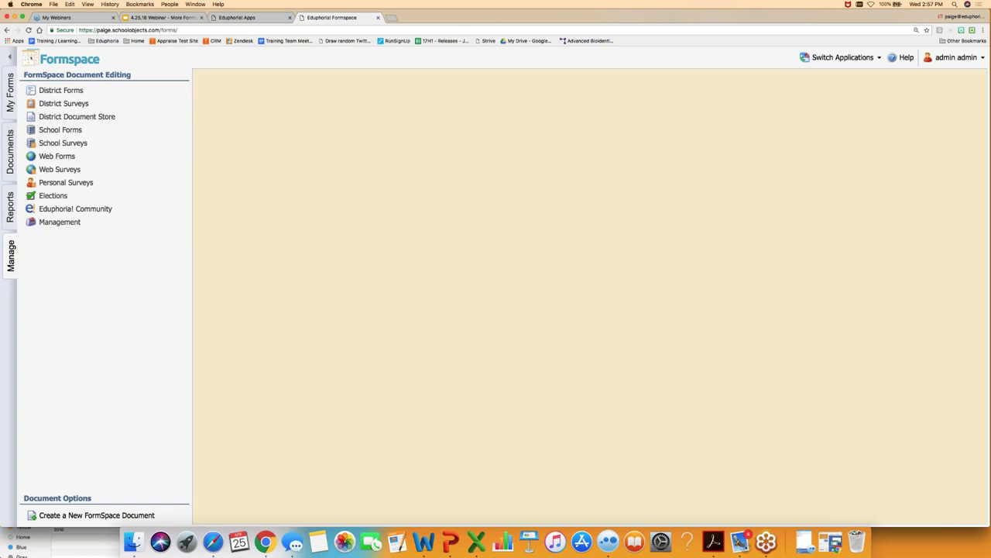
{"action": "left_click", "coordinate": [60, 89]}
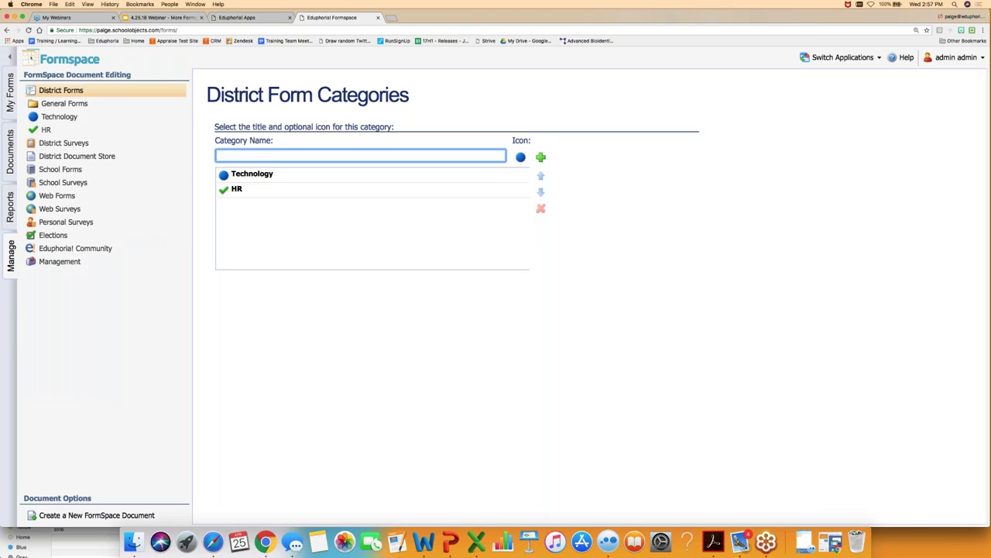
- Open the TEST form's settings under General Forms
{"action": "left_click", "coordinate": [64, 103]}
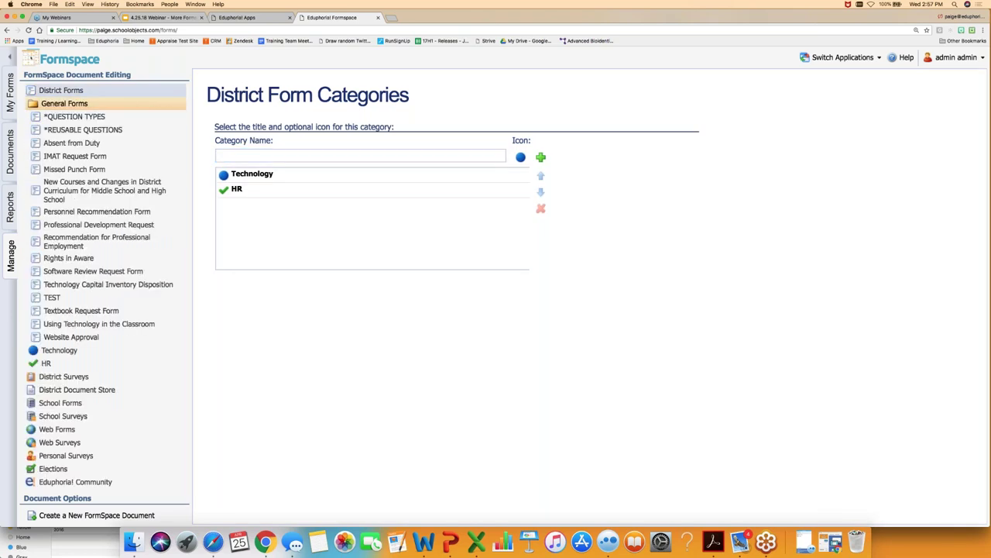
{"action": "left_click", "coordinate": [52, 297]}
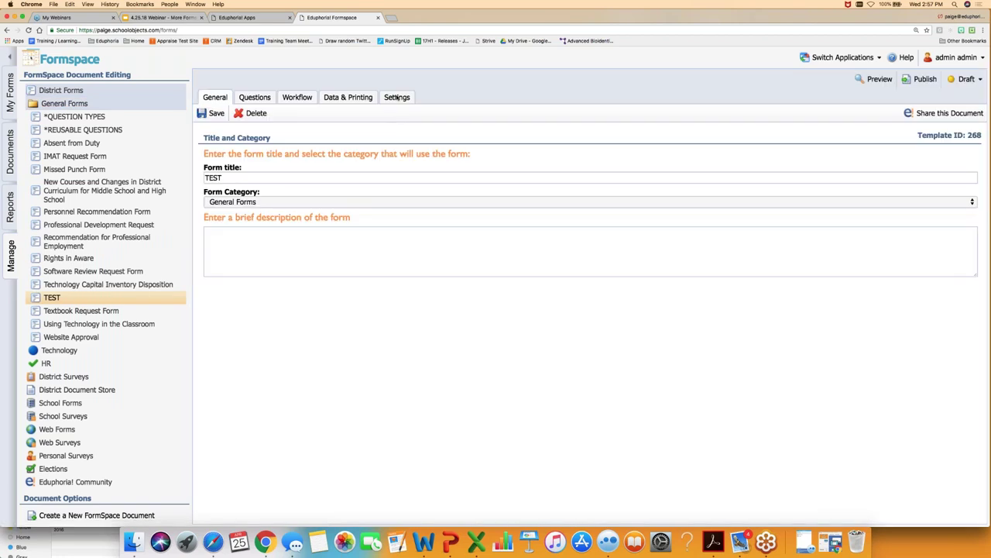
{"action": "left_click", "coordinate": [396, 97]}
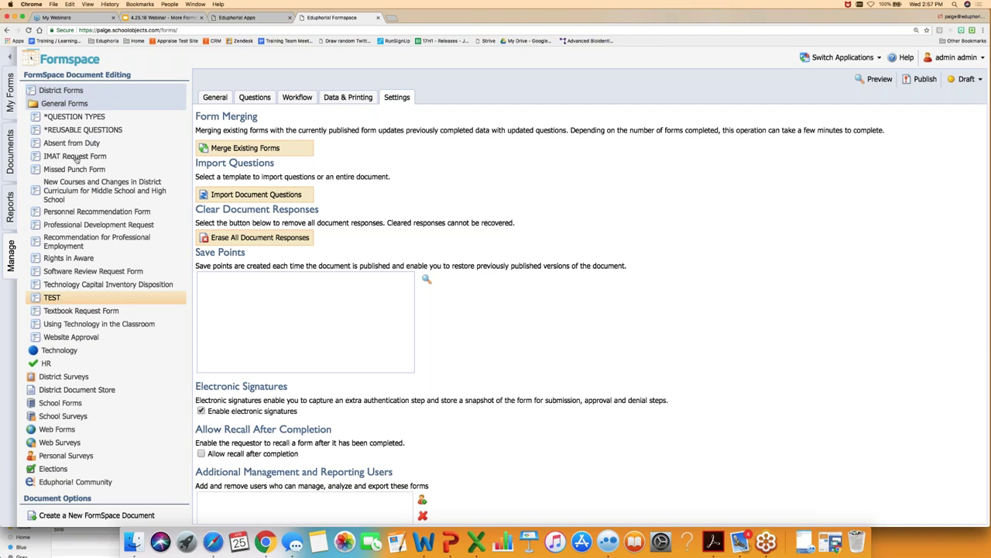
- Review the IMAT Request Form's settings, then go to the Eduphoria! Community library
{"action": "left_click", "coordinate": [77, 158]}
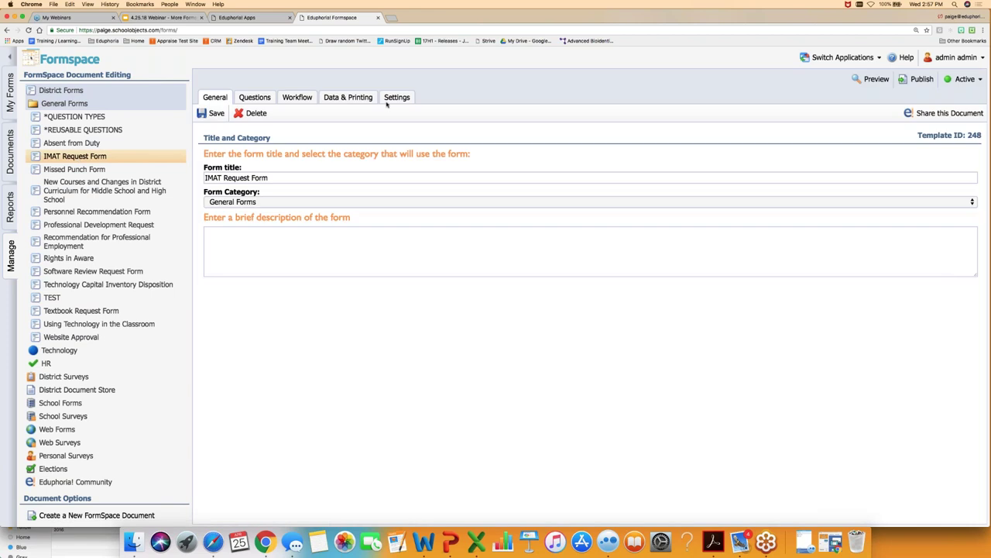
{"action": "left_click", "coordinate": [390, 104]}
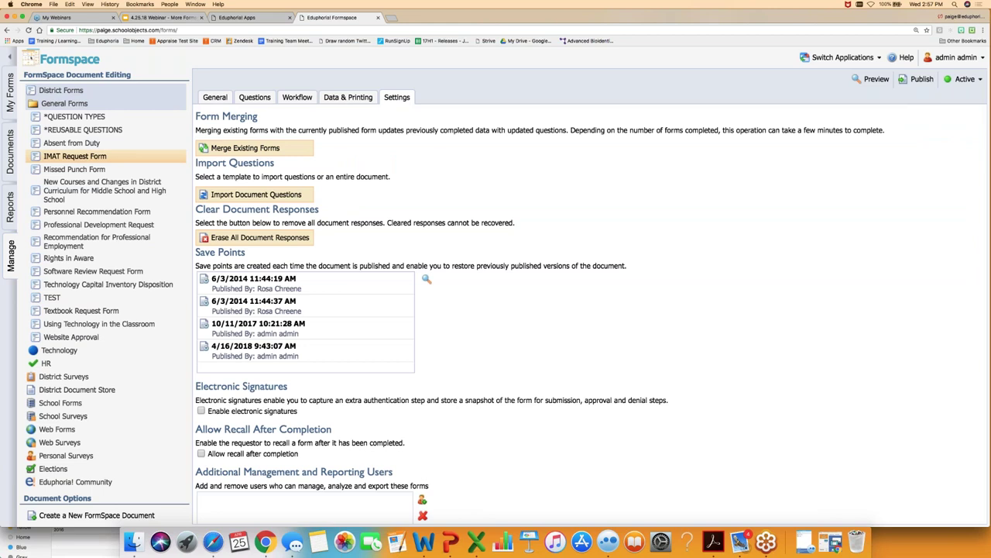
{"action": "scroll", "coordinate": [148, 446], "scroll_direction": "down", "scroll_amount": 1}
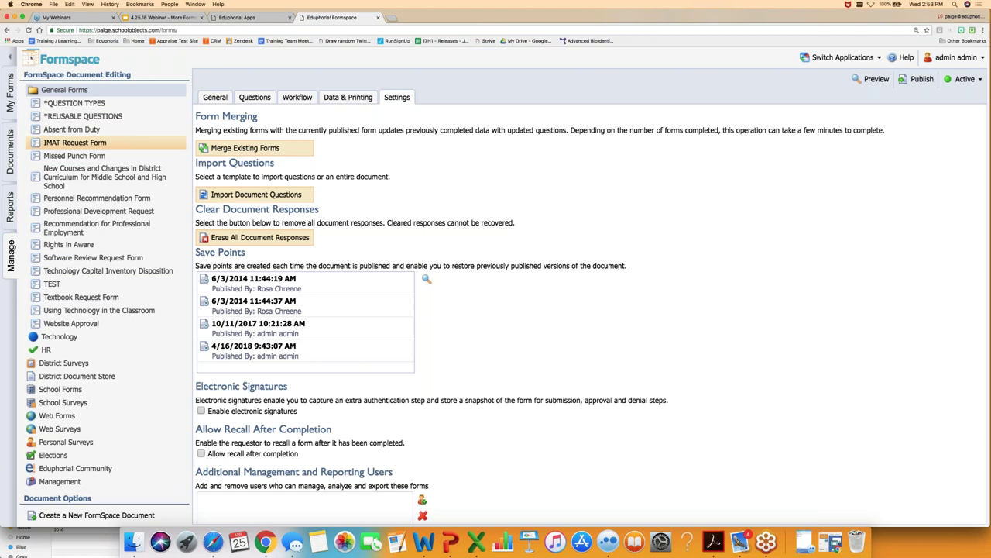
{"action": "left_click", "coordinate": [75, 468]}
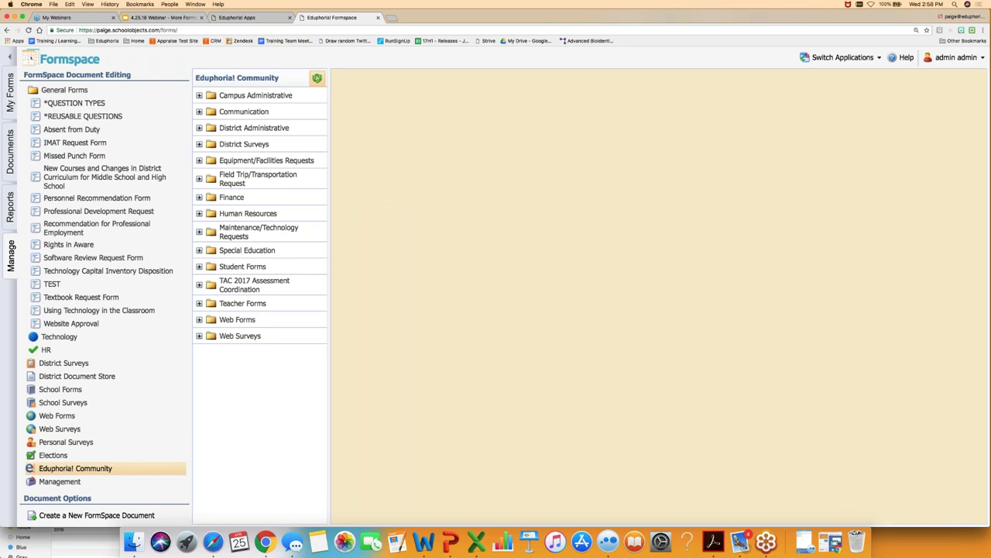
- Refresh the Community library and scroll through the BISD Personnel Recommendation Form under Human Resources
{"action": "left_click", "coordinate": [318, 78]}
{"action": "left_click", "coordinate": [199, 214]}
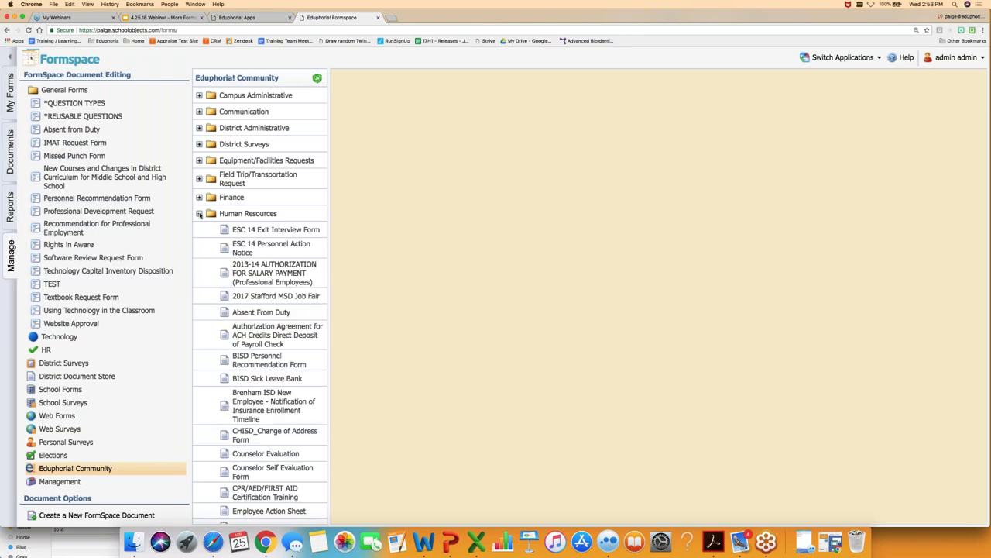
{"action": "left_click", "coordinate": [255, 363]}
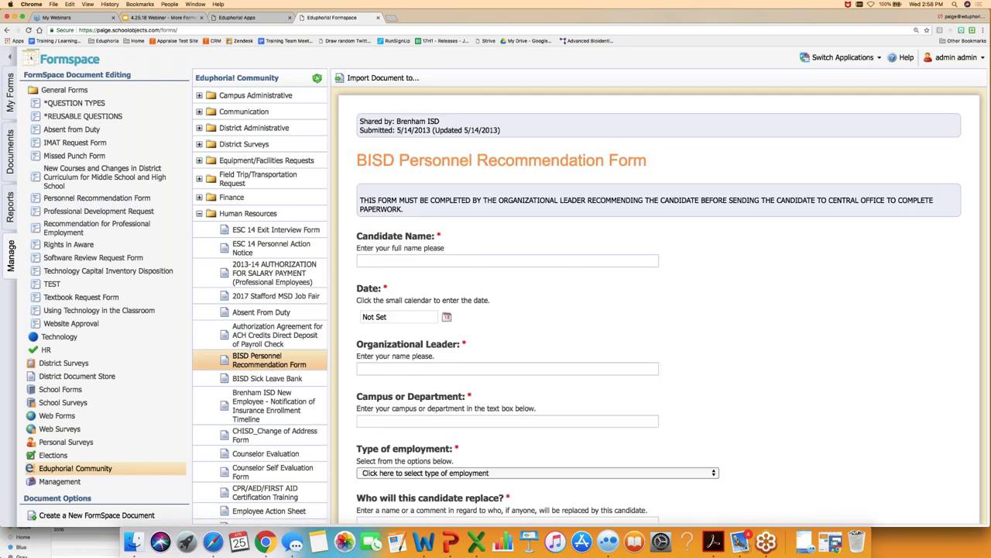
{"action": "scroll", "coordinate": [658, 309], "scroll_direction": "down", "scroll_amount": 3}
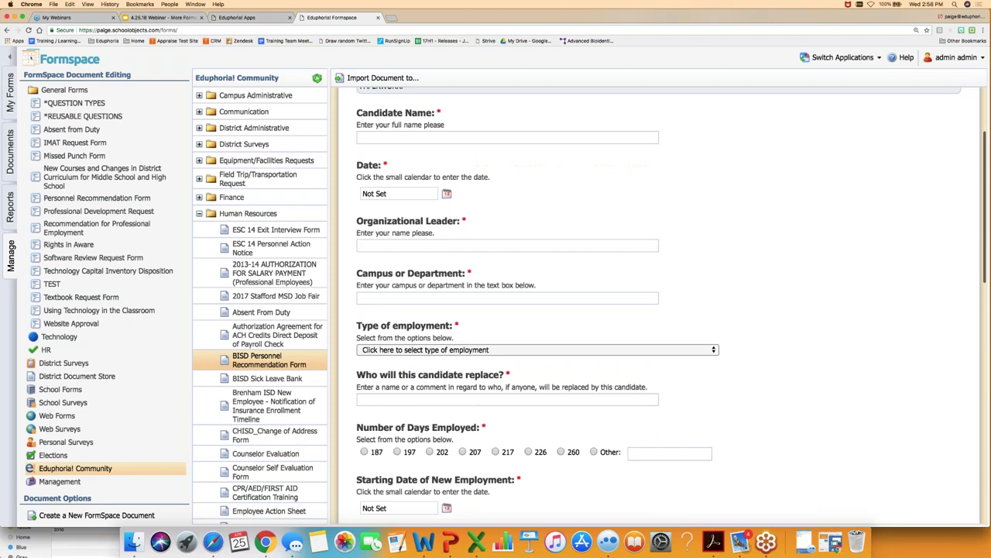
{"action": "scroll", "coordinate": [658, 310], "scroll_direction": "down", "scroll_amount": 5}
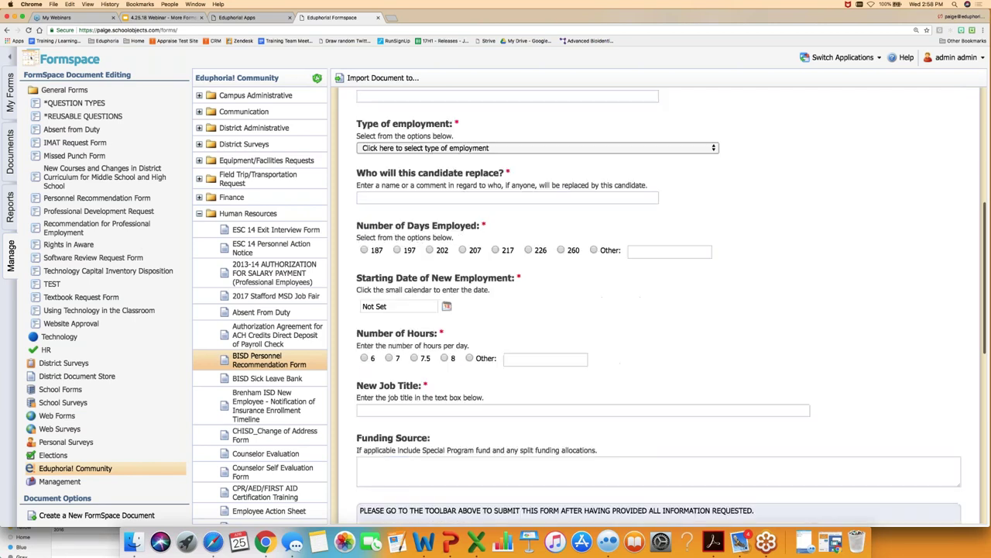
{"action": "scroll", "coordinate": [658, 309], "scroll_direction": "down", "scroll_amount": 5}
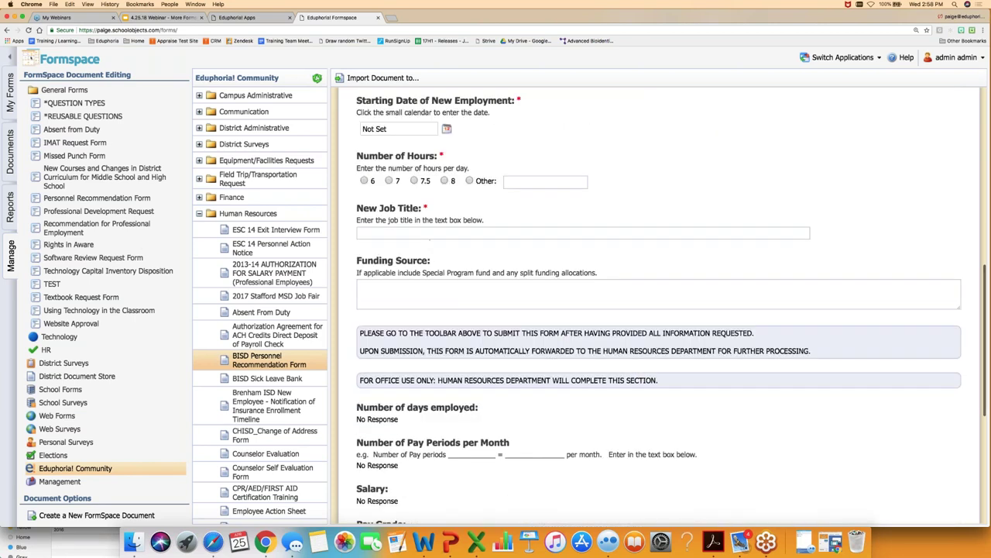
{"action": "scroll", "coordinate": [659, 310], "scroll_direction": "up", "scroll_amount": 13}
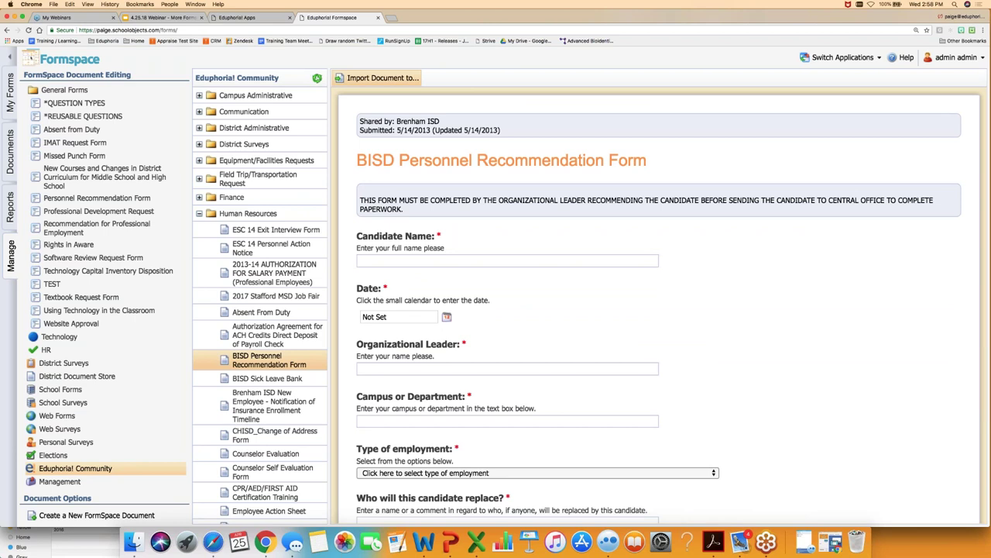
- Import the BISD Personnel Recommendation Form into the District Forms HR category
{"action": "left_click", "coordinate": [377, 79]}
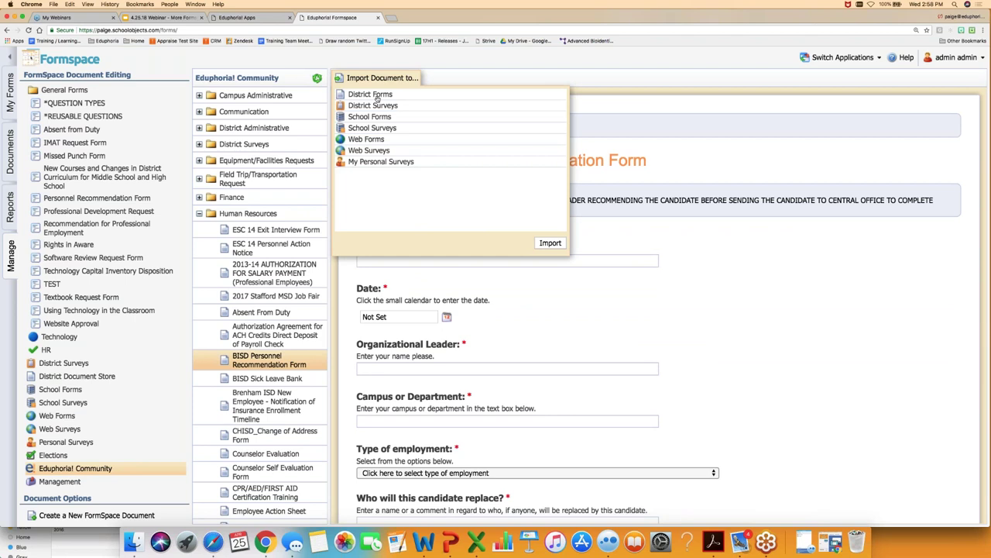
{"action": "left_click", "coordinate": [378, 95]}
{"action": "left_click", "coordinate": [356, 128]}
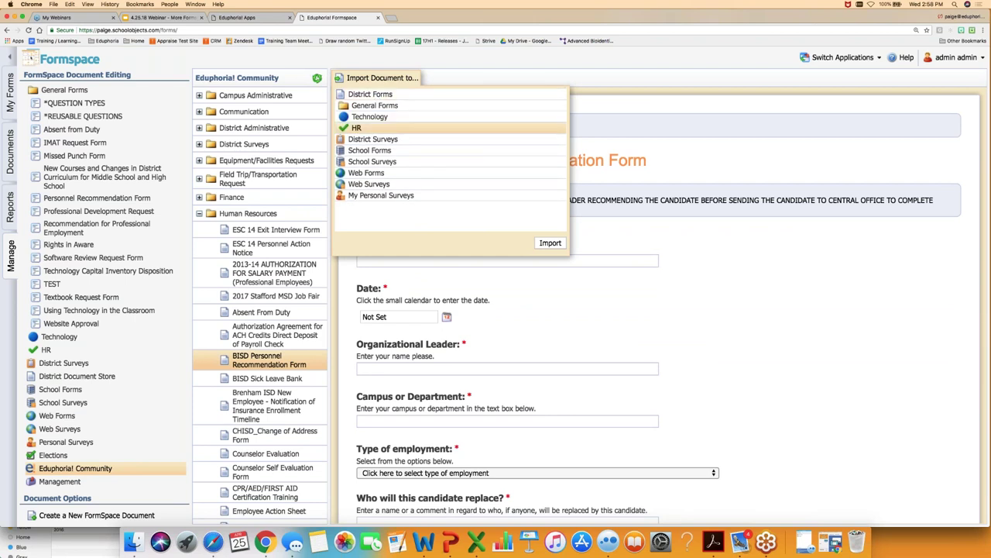
{"action": "left_click", "coordinate": [550, 243]}
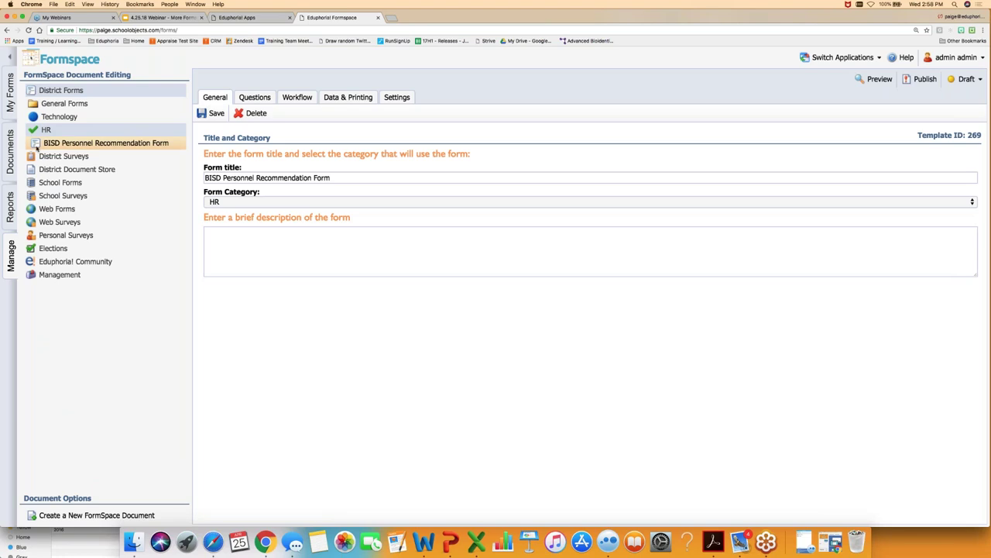
- Scroll through the imported personnel form's questions, then go to the Eduphoria! Community library
{"action": "left_click", "coordinate": [261, 98]}
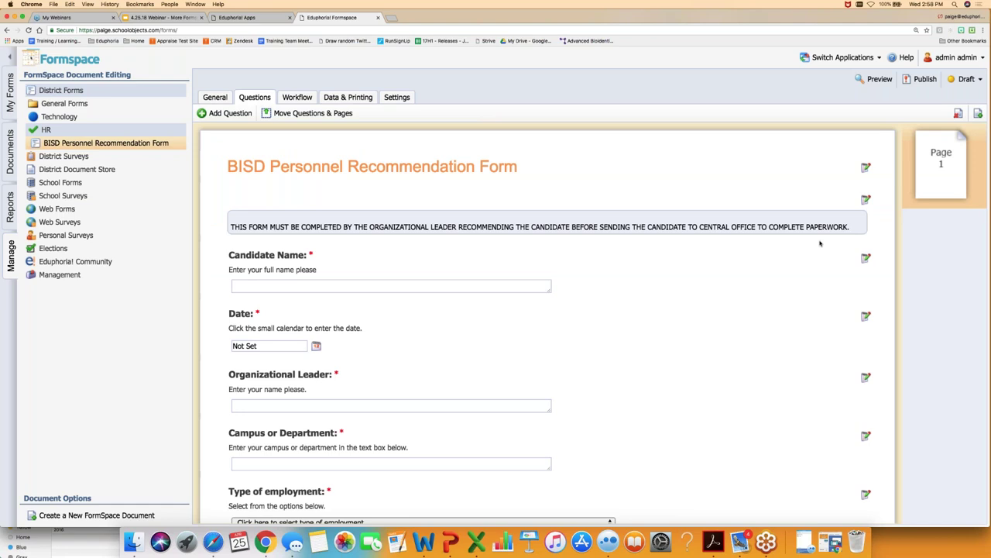
{"action": "scroll", "coordinate": [820, 243], "scroll_direction": "down", "scroll_amount": 1}
{"action": "scroll", "coordinate": [550, 323], "scroll_direction": "down", "scroll_amount": 5}
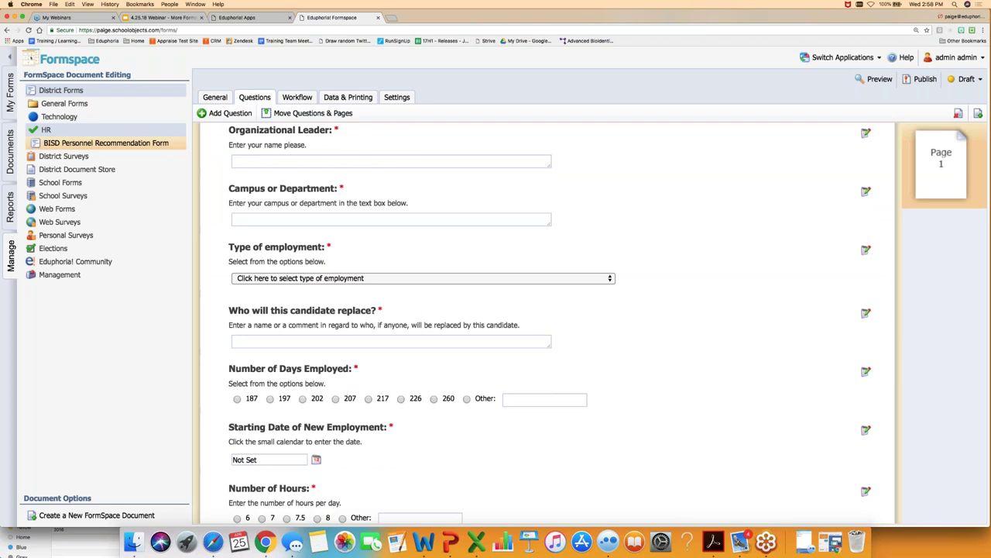
{"action": "scroll", "coordinate": [550, 323], "scroll_direction": "up", "scroll_amount": 5}
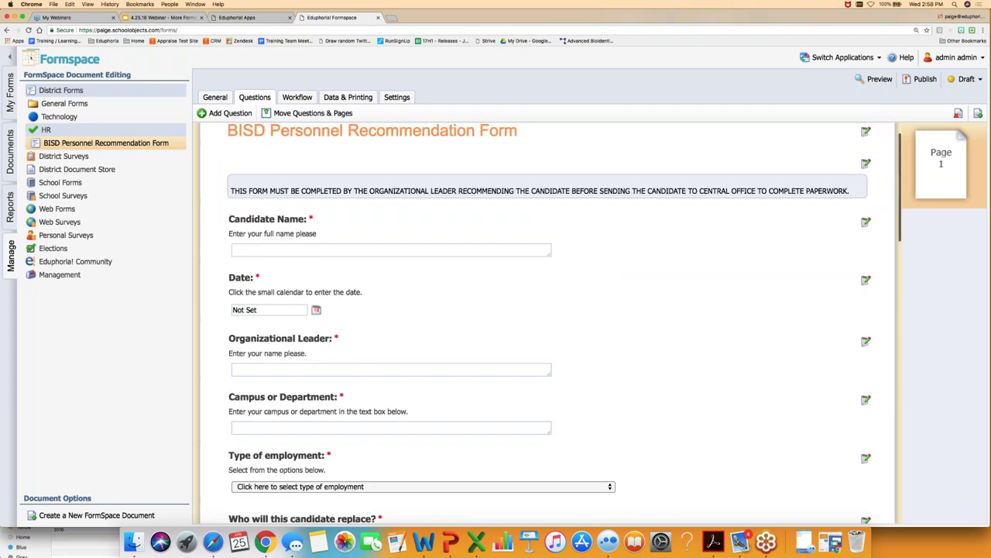
{"action": "scroll", "coordinate": [550, 323], "scroll_direction": "down", "scroll_amount": 12}
{"action": "scroll", "coordinate": [686, 428], "scroll_direction": "down", "scroll_amount": 10}
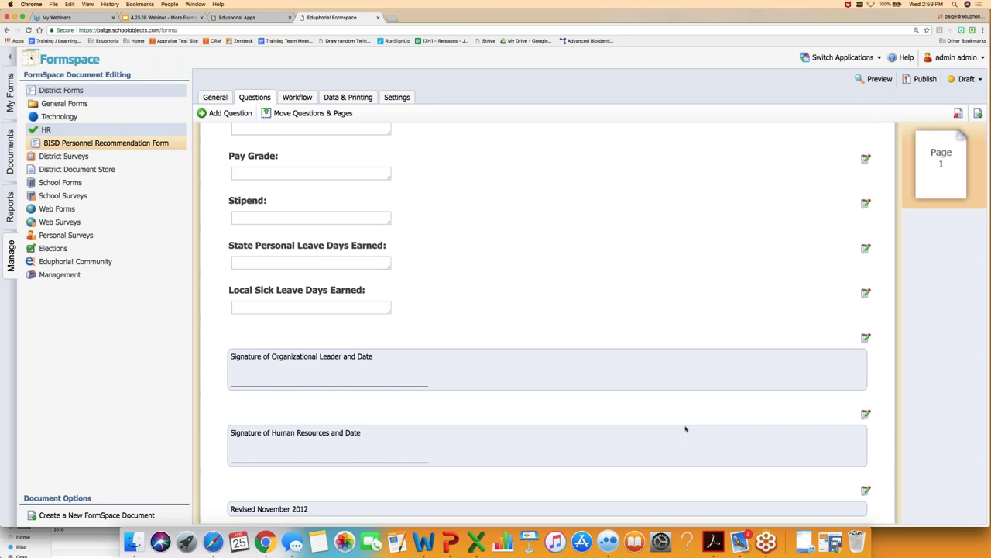
{"action": "scroll", "coordinate": [686, 428], "scroll_direction": "up", "scroll_amount": 2}
{"action": "scroll", "coordinate": [686, 428], "scroll_direction": "up", "scroll_amount": 12}
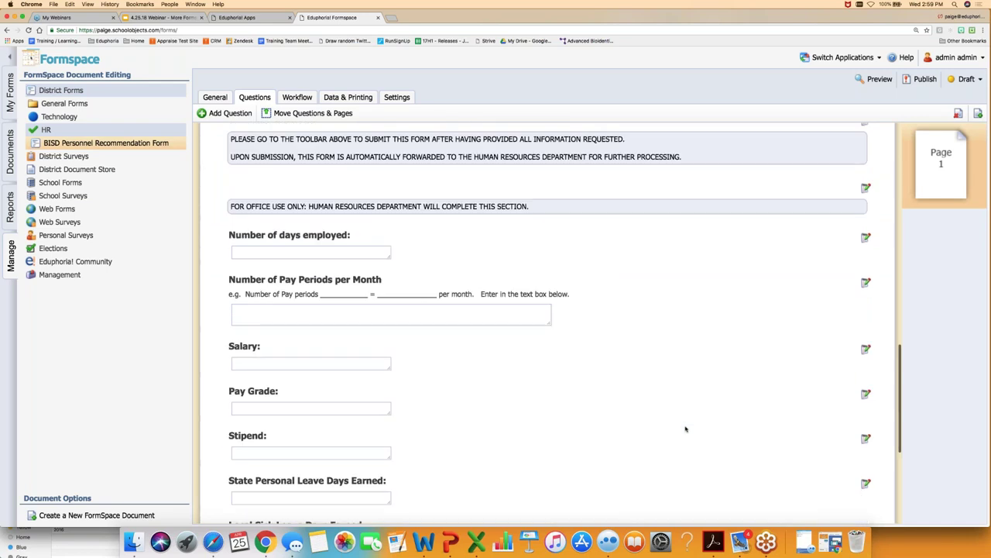
{"action": "left_click", "coordinate": [89, 264]}
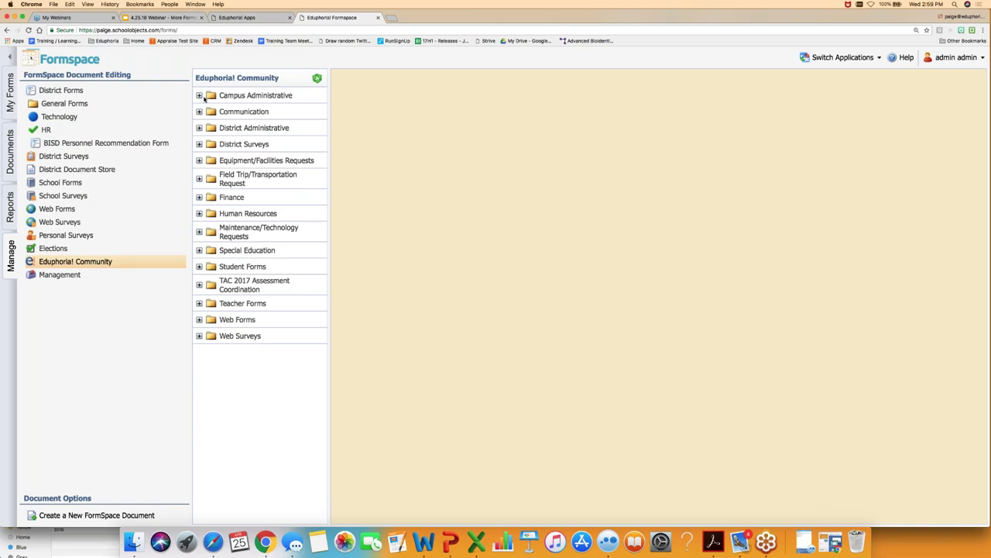
- Expand Campus Administrative and preview the Absence From Duty form, noting its sharing district
{"action": "left_click", "coordinate": [200, 95]}
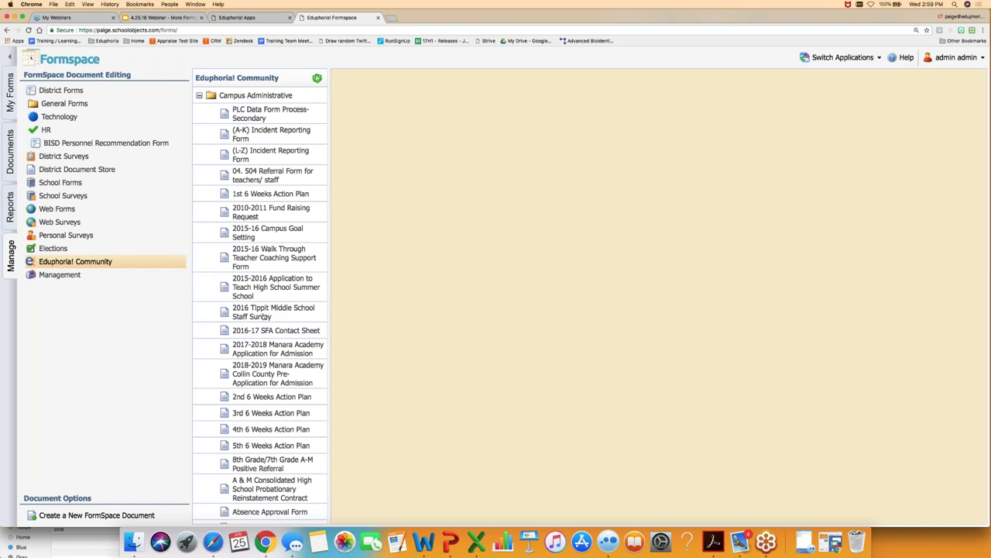
{"action": "scroll", "coordinate": [264, 316], "scroll_direction": "down", "scroll_amount": 5}
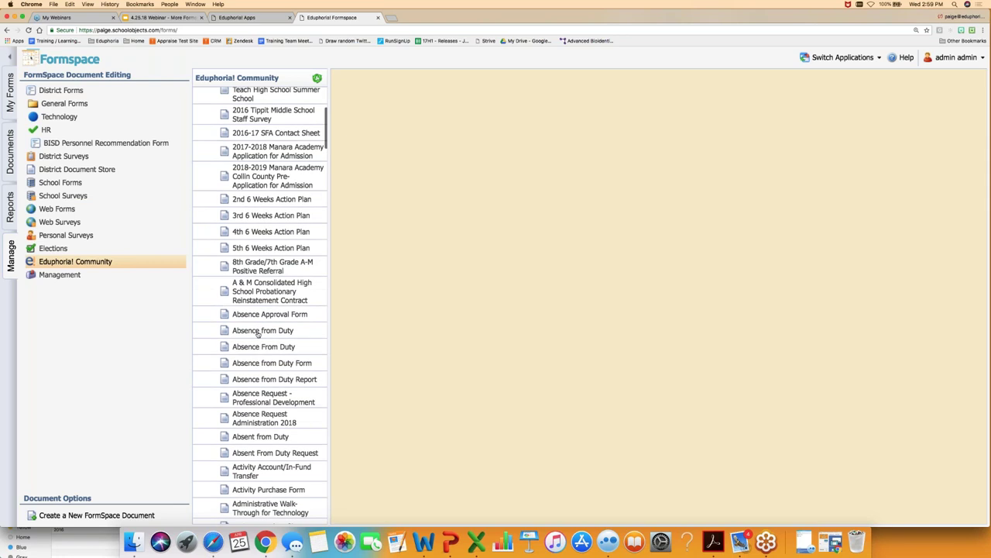
{"action": "scroll", "coordinate": [262, 252], "scroll_direction": "down", "scroll_amount": 3}
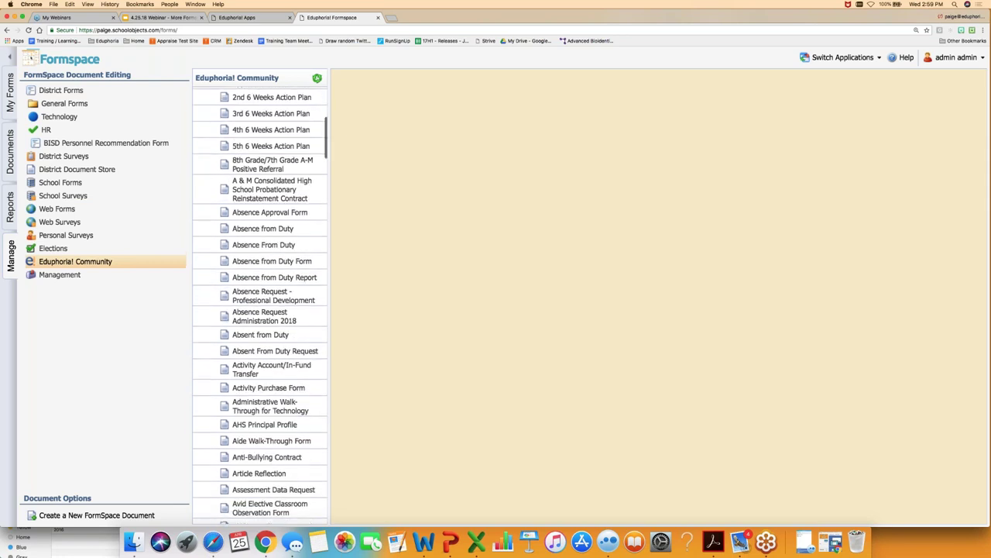
{"action": "left_click", "coordinate": [261, 248]}
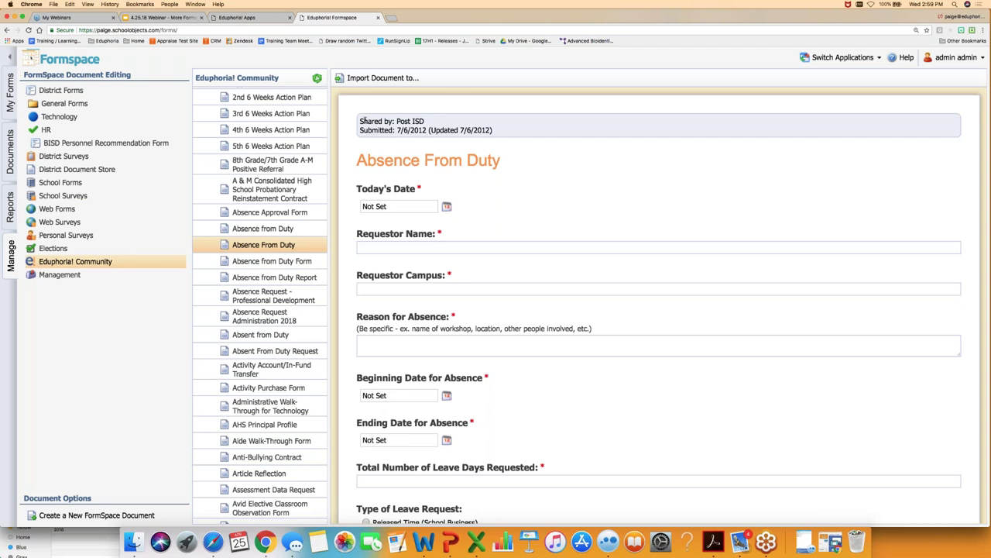
{"action": "left_click_drag", "start_coordinate": [370, 121], "coordinate": [427, 121]}
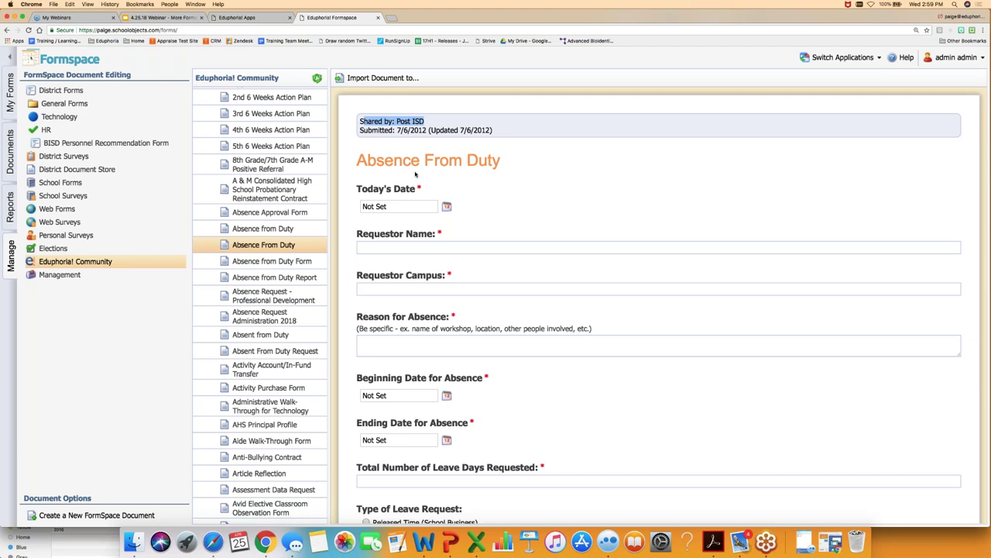
- Preview the Absence from Duty Report, then the Bangs Middle School Discipline Referral
{"action": "left_click", "coordinate": [274, 276]}
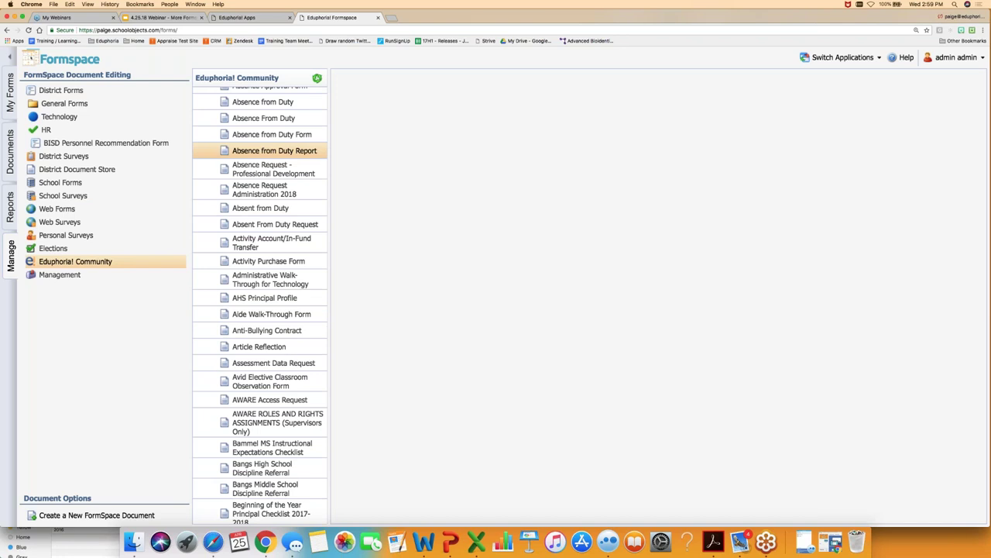
{"action": "scroll", "coordinate": [260, 310], "scroll_direction": "down", "scroll_amount": 5}
{"action": "left_click", "coordinate": [265, 291]}
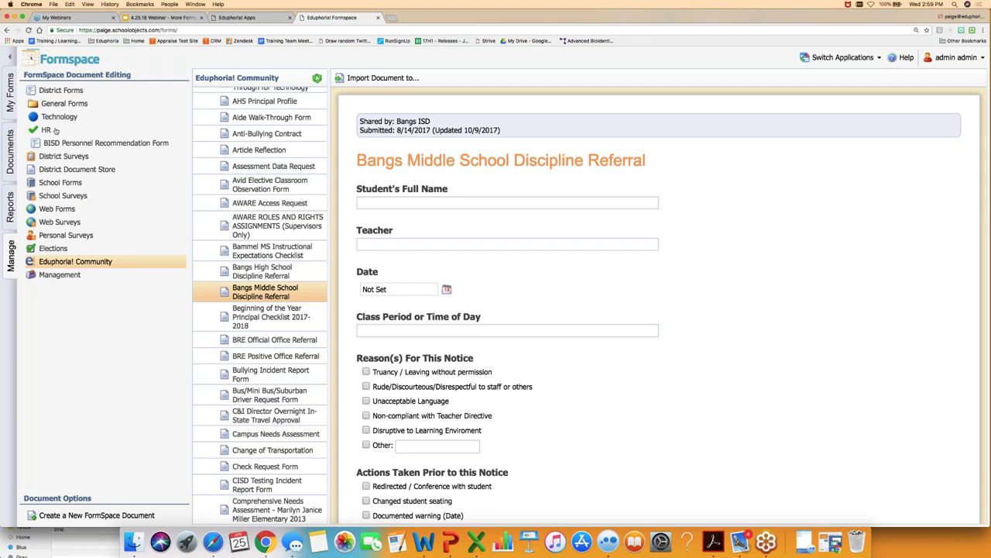
- Open *REUSABLE QUESTIONS under General Forms and try setting it Active; dismiss the workflow-required warning
{"action": "left_click", "coordinate": [61, 103]}
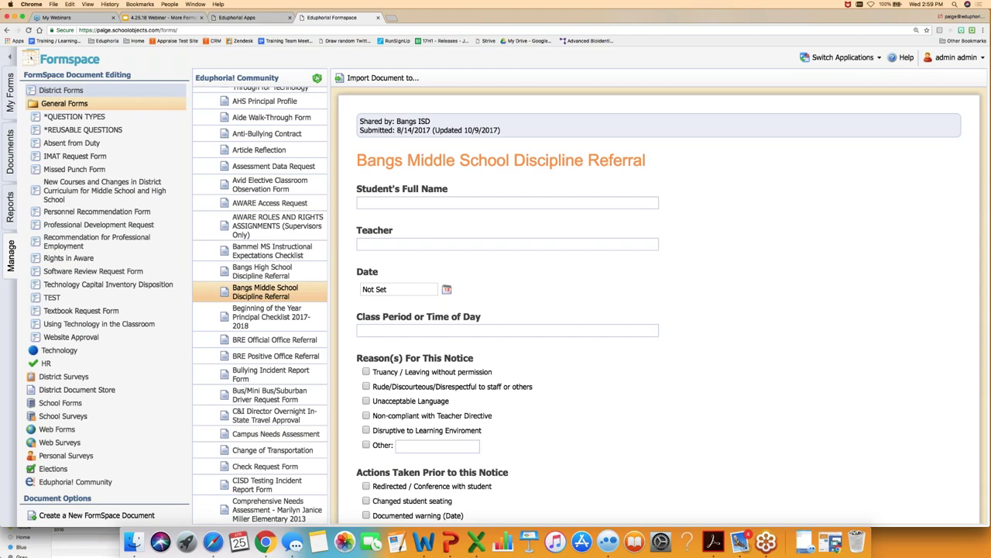
{"action": "left_click", "coordinate": [70, 130]}
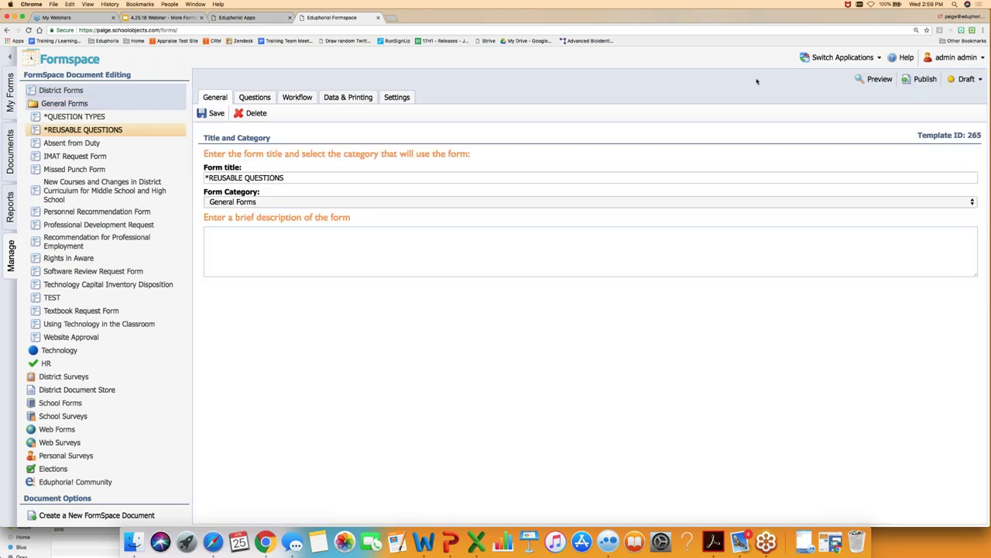
{"action": "left_click", "coordinate": [964, 78]}
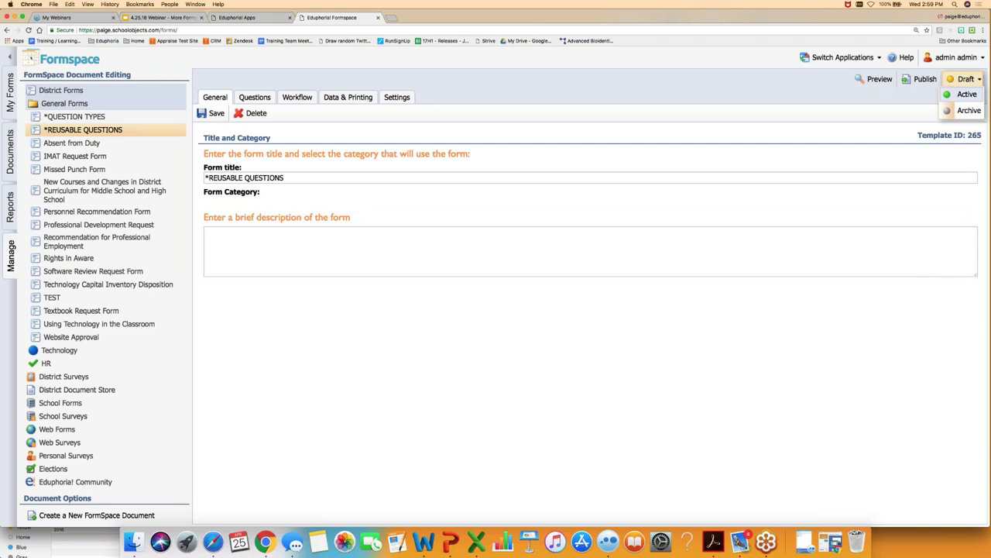
{"action": "left_click", "coordinate": [967, 95]}
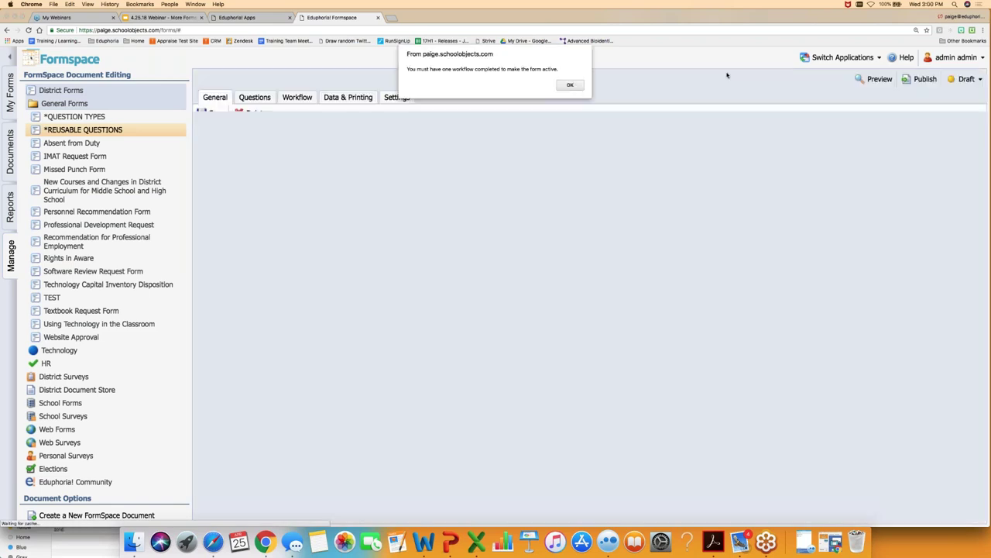
{"action": "left_click", "coordinate": [570, 83]}
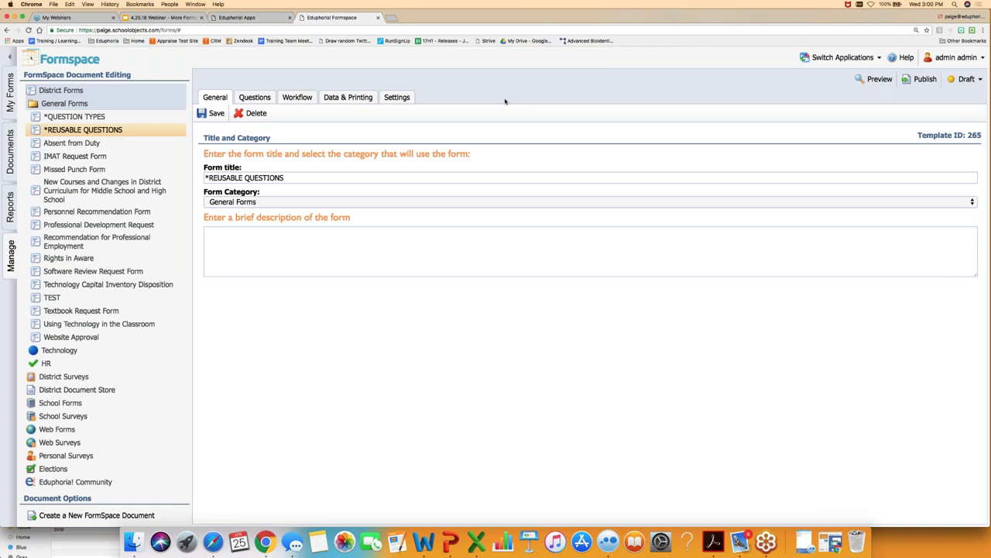
- Review the form's Questions and Settings tabs, retrying Active status and dismissing the warning again
{"action": "left_click", "coordinate": [259, 97]}
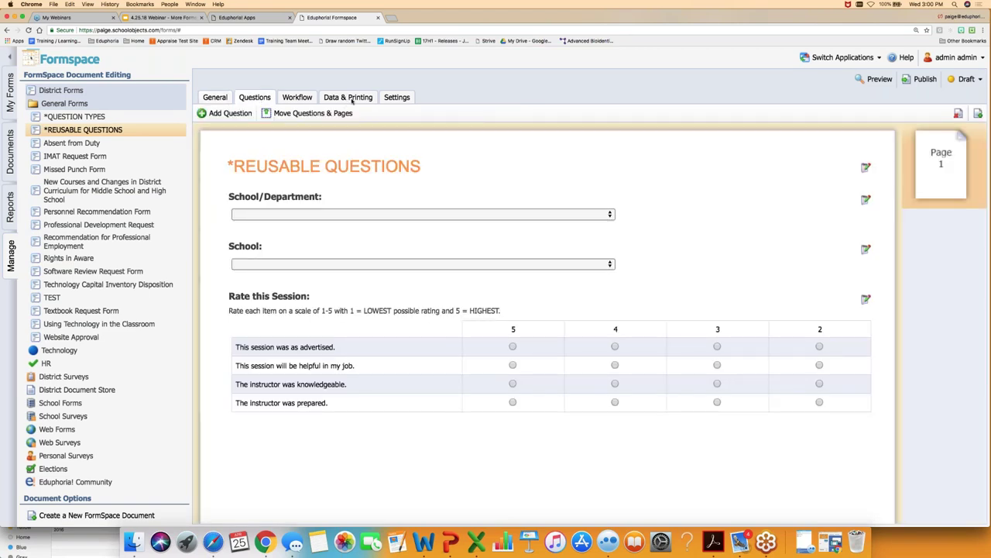
{"action": "left_click", "coordinate": [404, 98]}
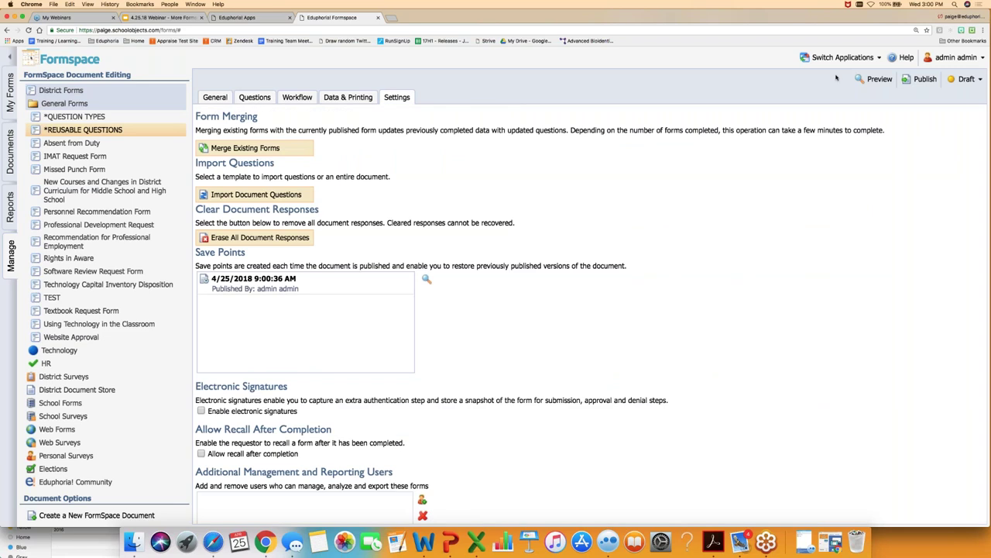
{"action": "left_click", "coordinate": [964, 80]}
{"action": "left_click", "coordinate": [968, 93]}
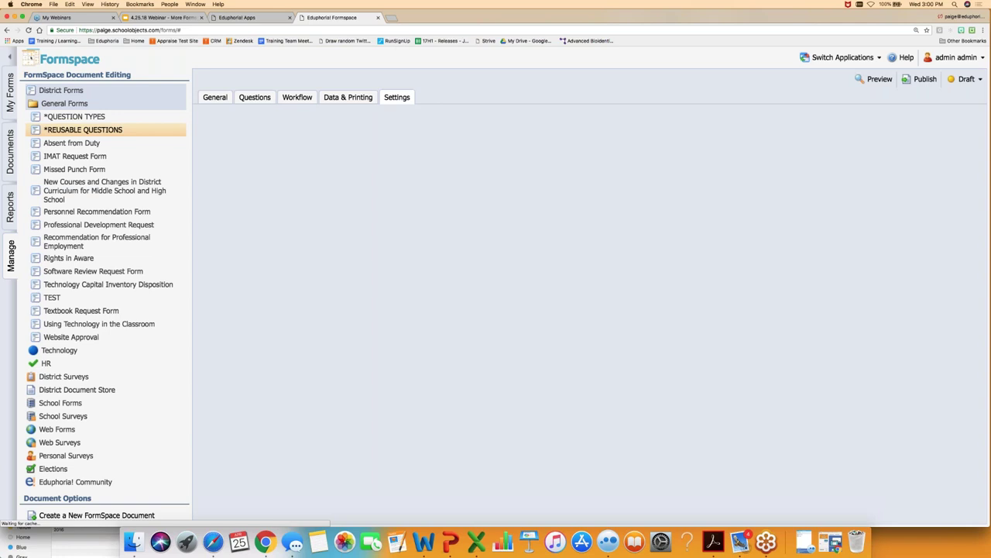
{"action": "left_click", "coordinate": [570, 84]}
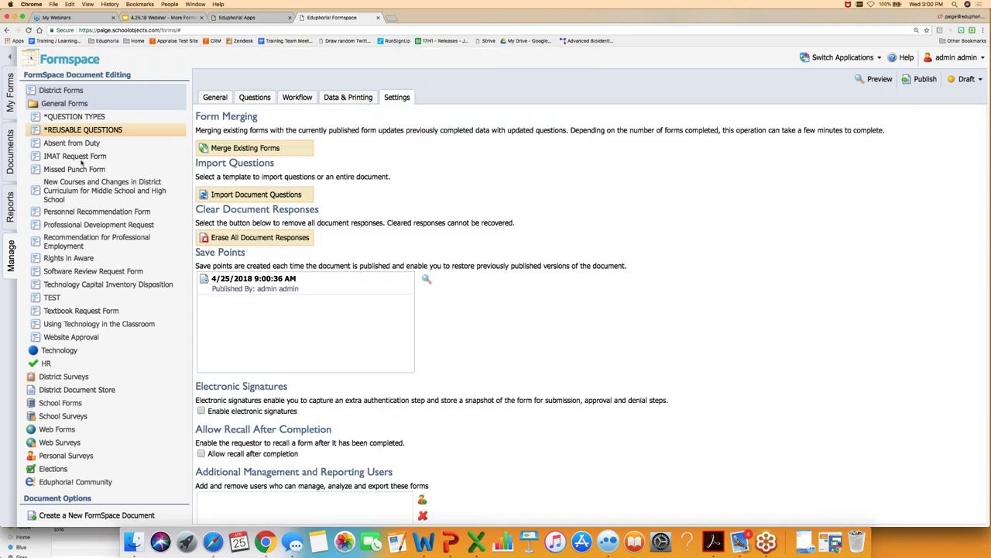
{"action": "left_click", "coordinate": [81, 161]}
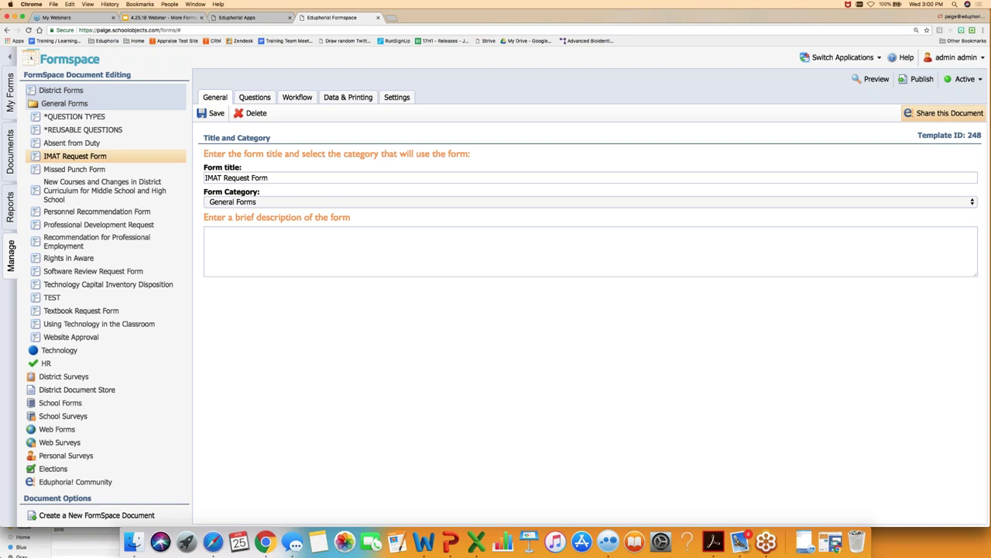
- Check the IMAT Request Form's community-sharing categories, then close without sharing
{"action": "left_click", "coordinate": [944, 113]}
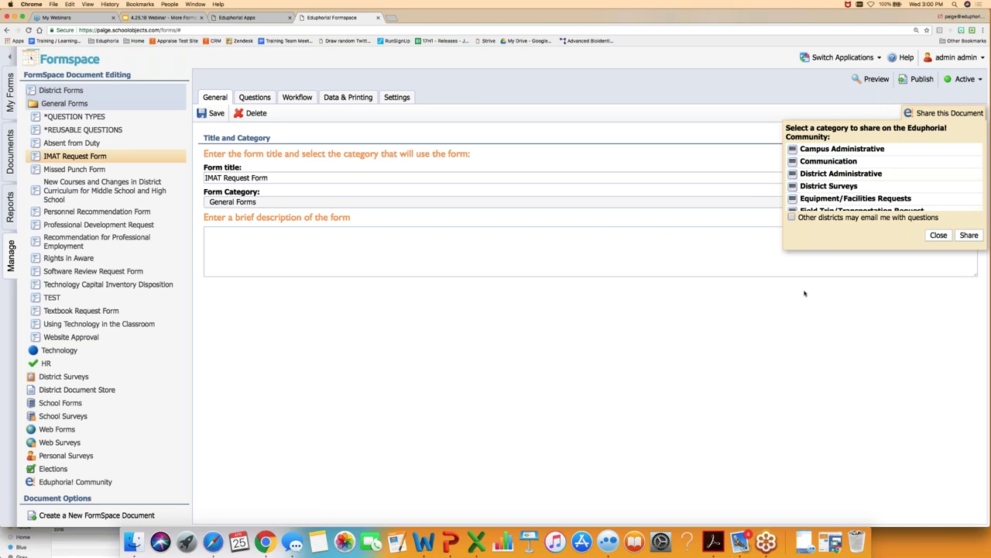
{"action": "left_click", "coordinate": [711, 303]}
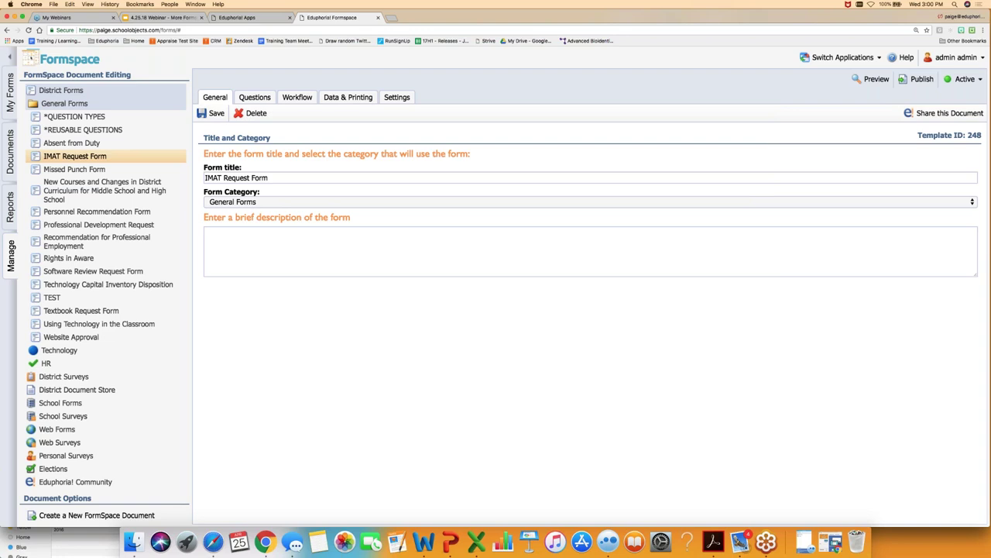
{"action": "left_click", "coordinate": [65, 107]}
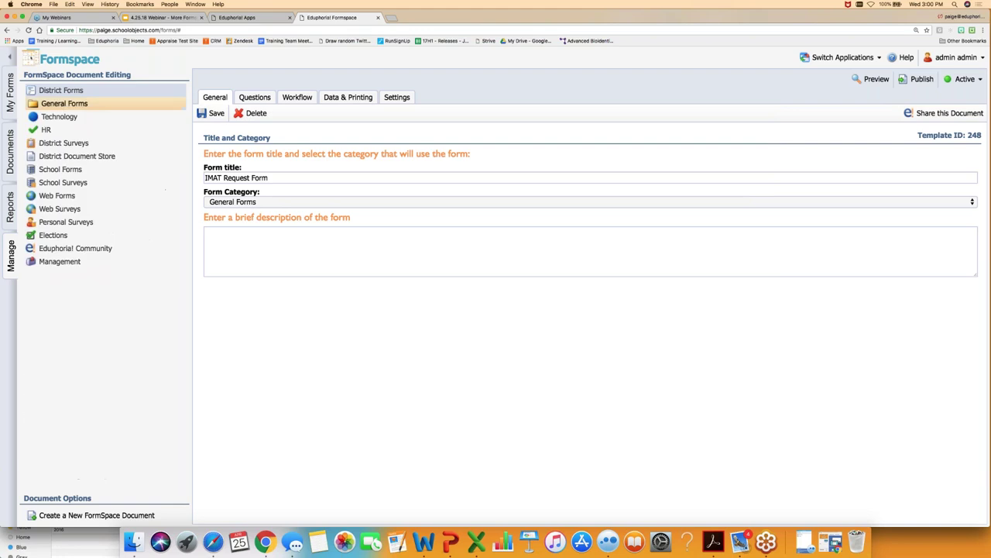
- Show the Eduphoria! Community form library, then move the webinar to its Final Questions? slide
{"action": "left_click", "coordinate": [64, 251]}
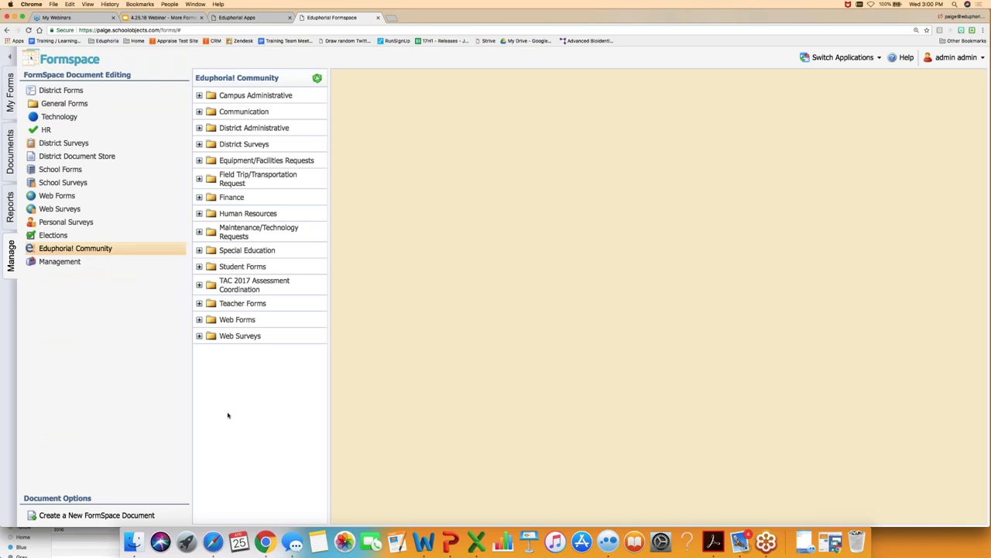
{"action": "left_click", "coordinate": [138, 17]}
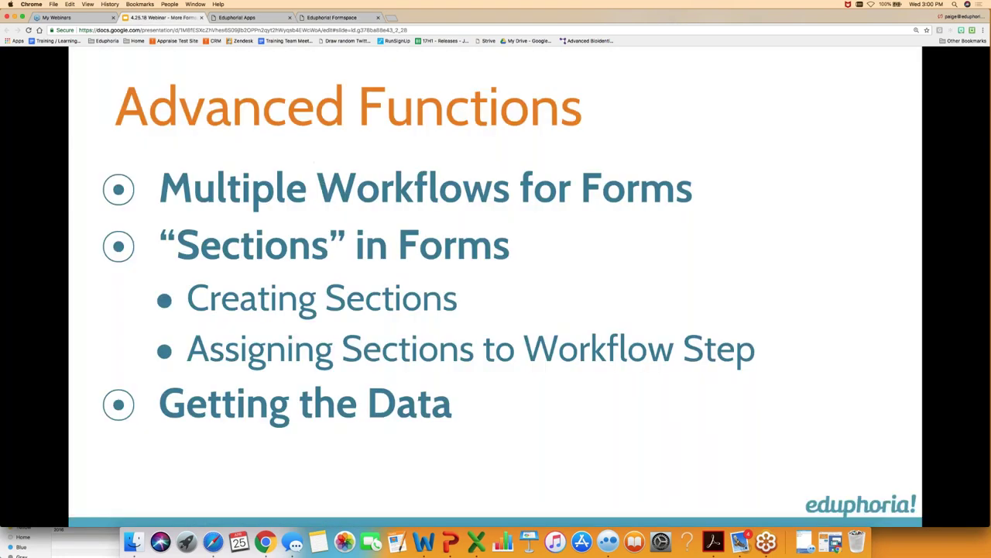
{"action": "key", "text": "Right"}
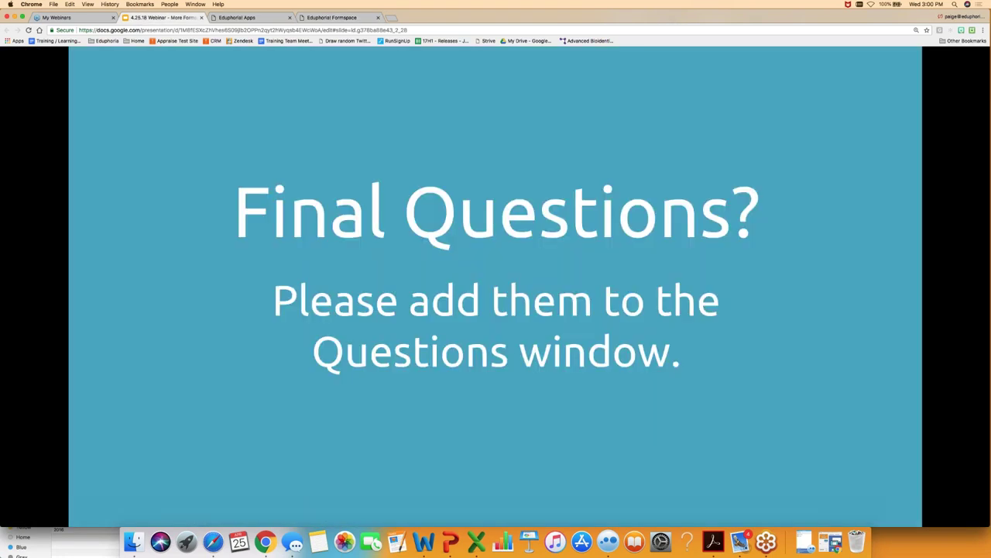